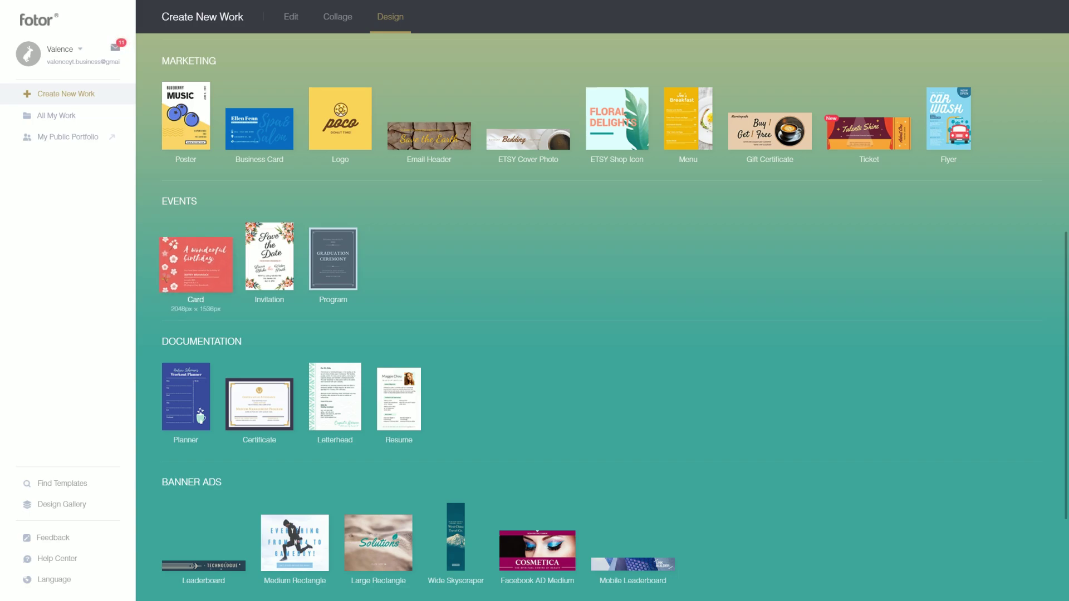
Step: Start a new Card design and apply the mint green "Just a little card to say... Merry Christmas!" template
left_click(195, 264)
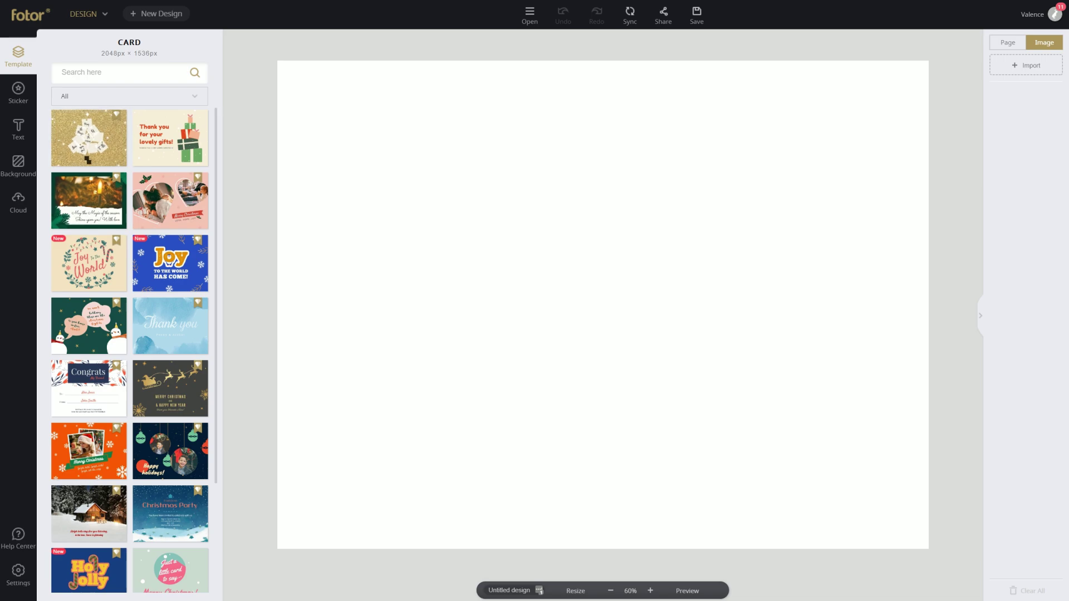
scroll(129, 334, "down", 4)
scroll(129, 334, "down", 10)
scroll(129, 349, "up", 12)
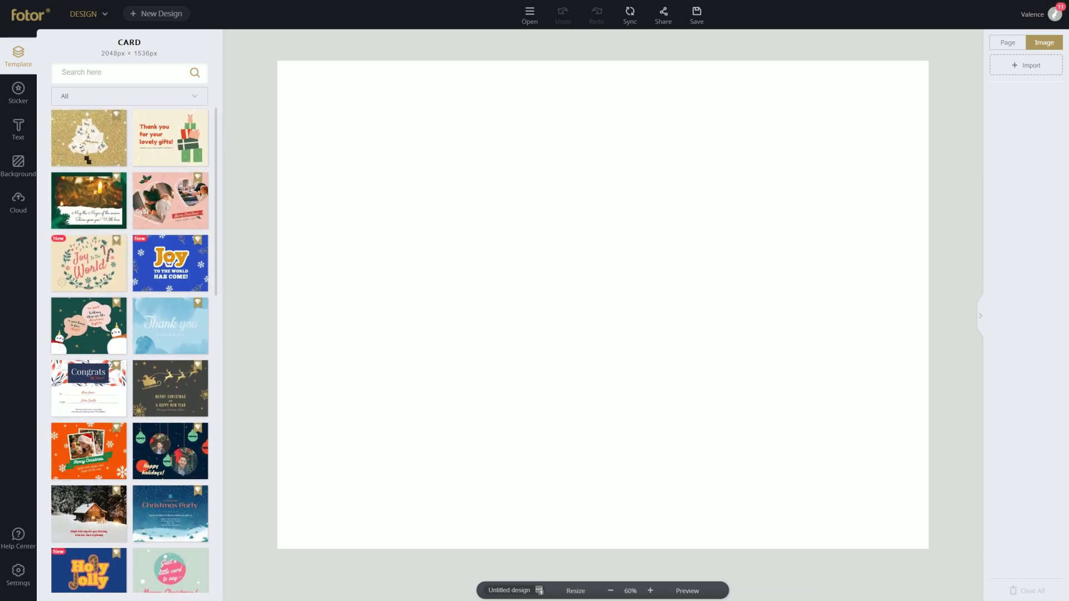
scroll(129, 350, "down", 12)
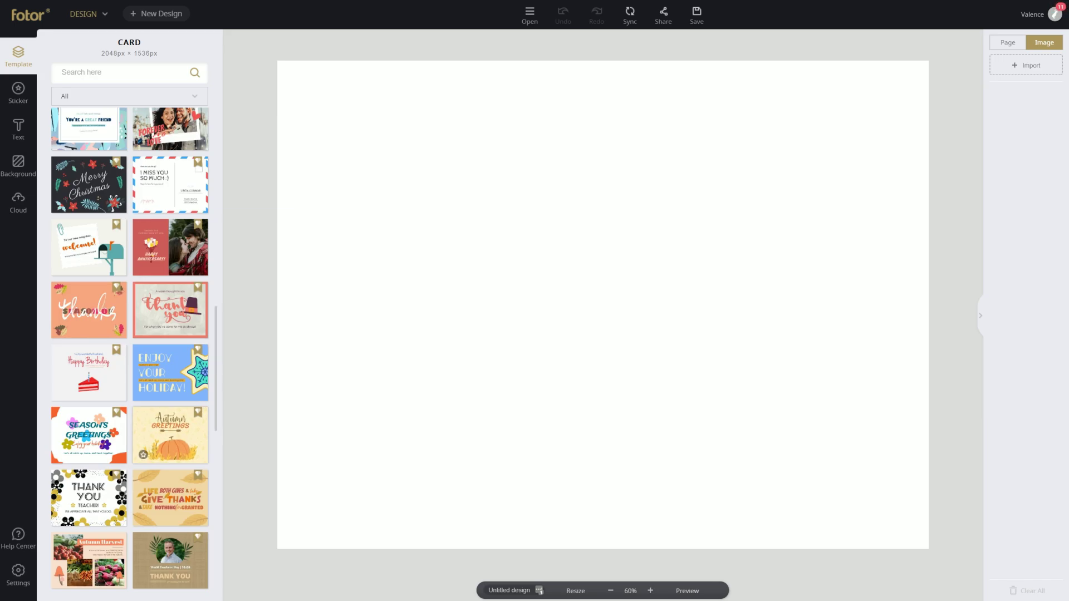
scroll(129, 350, "up", 5)
scroll(129, 350, "up", 4)
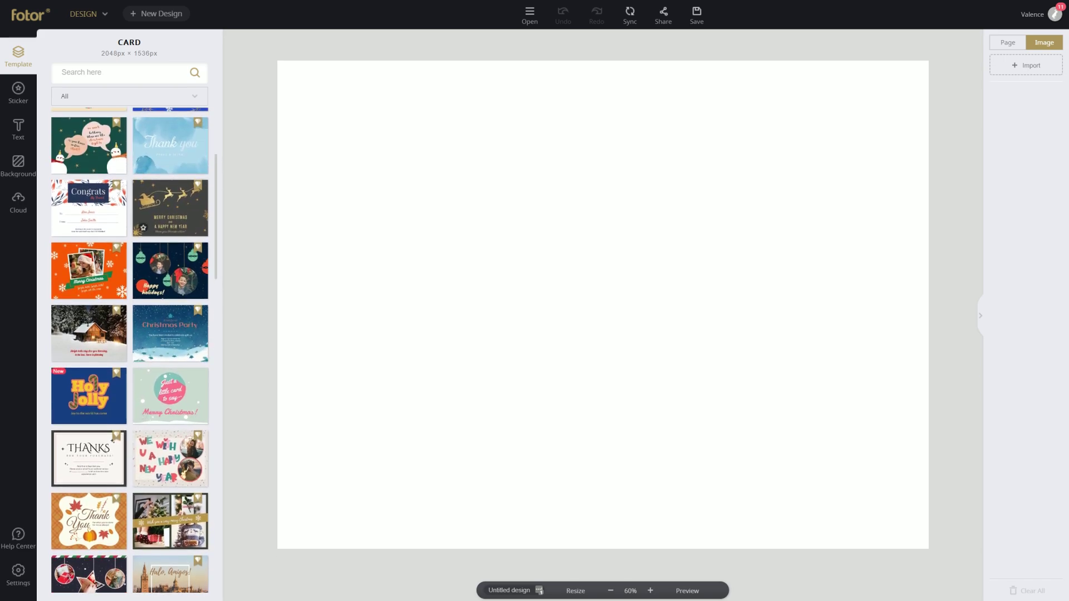
scroll(129, 350, "up", 3)
scroll(129, 350, "up", 1)
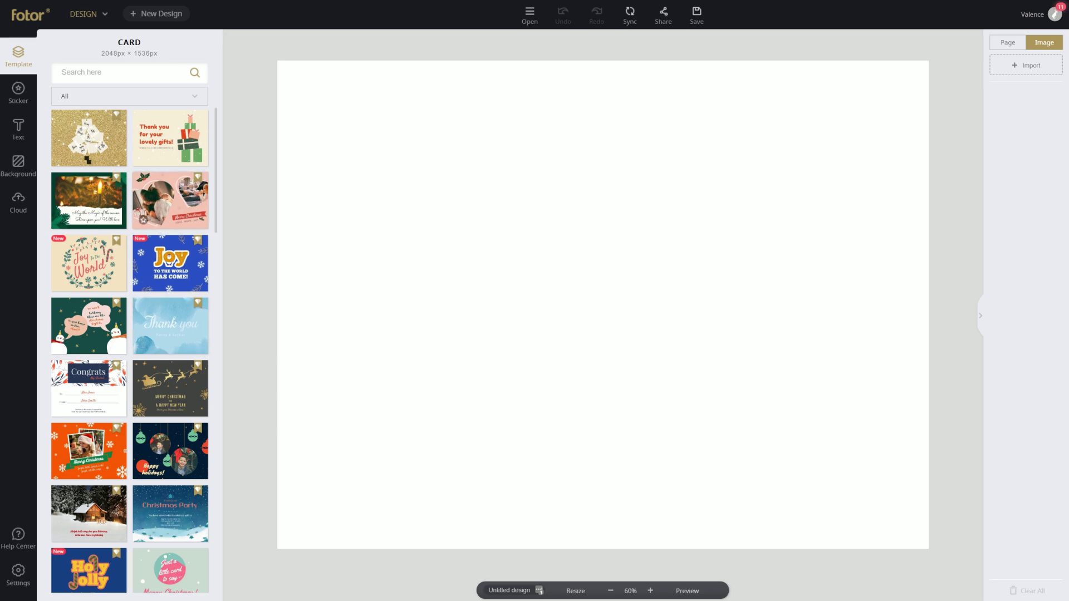
scroll(130, 350, "down", 2)
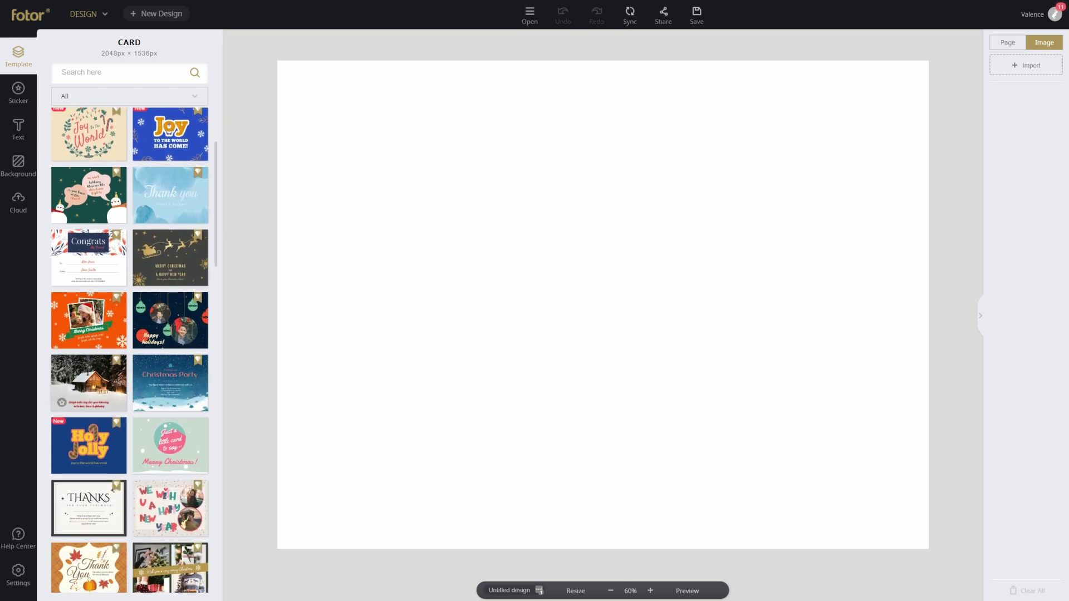
left_click(170, 446)
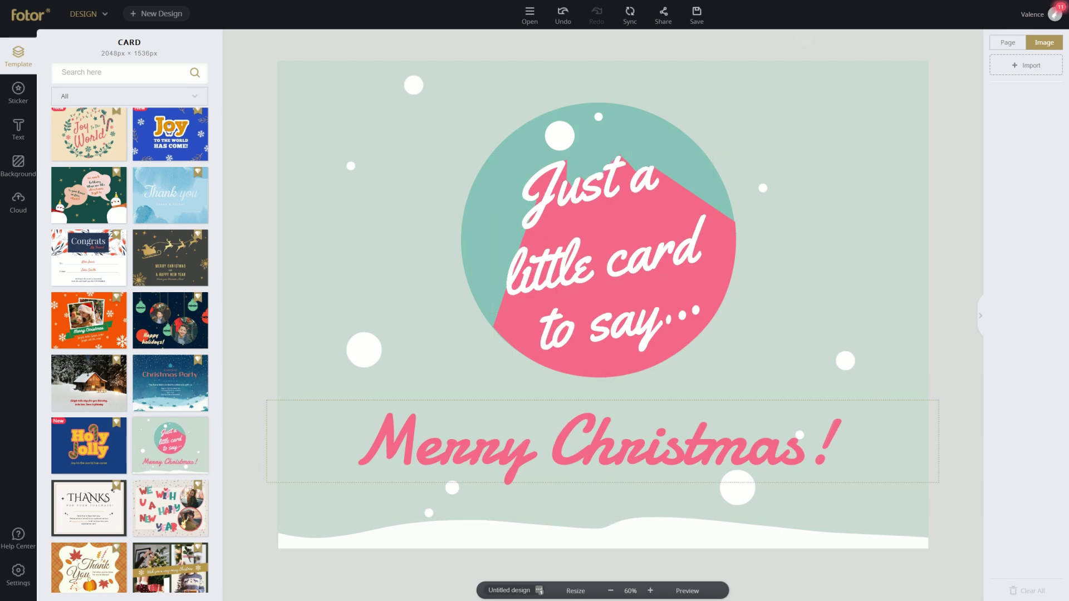
left_click(614, 184)
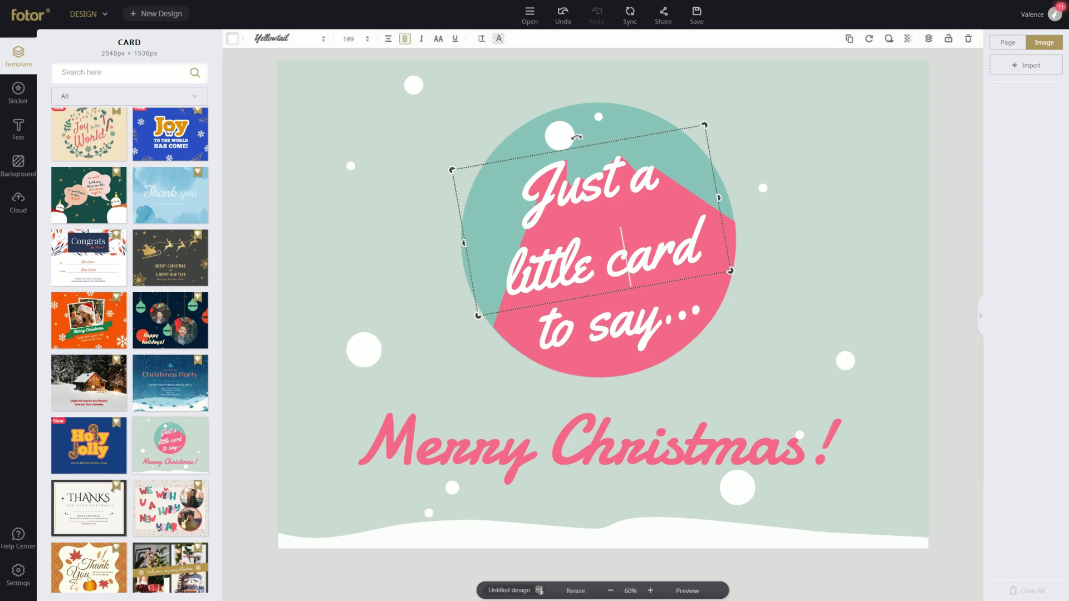
left_click(612, 445)
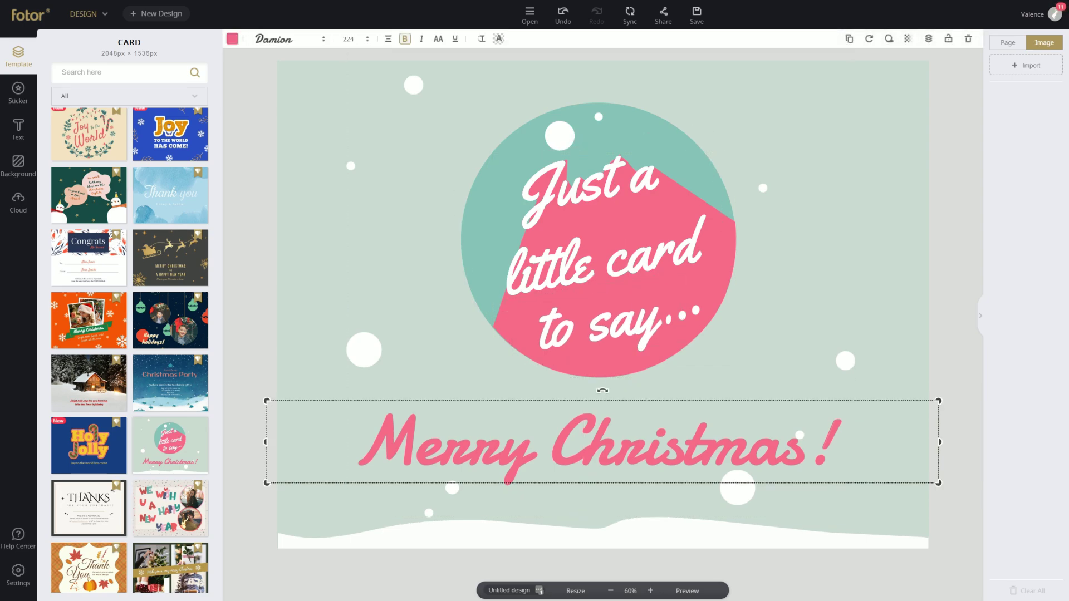
key("Escape")
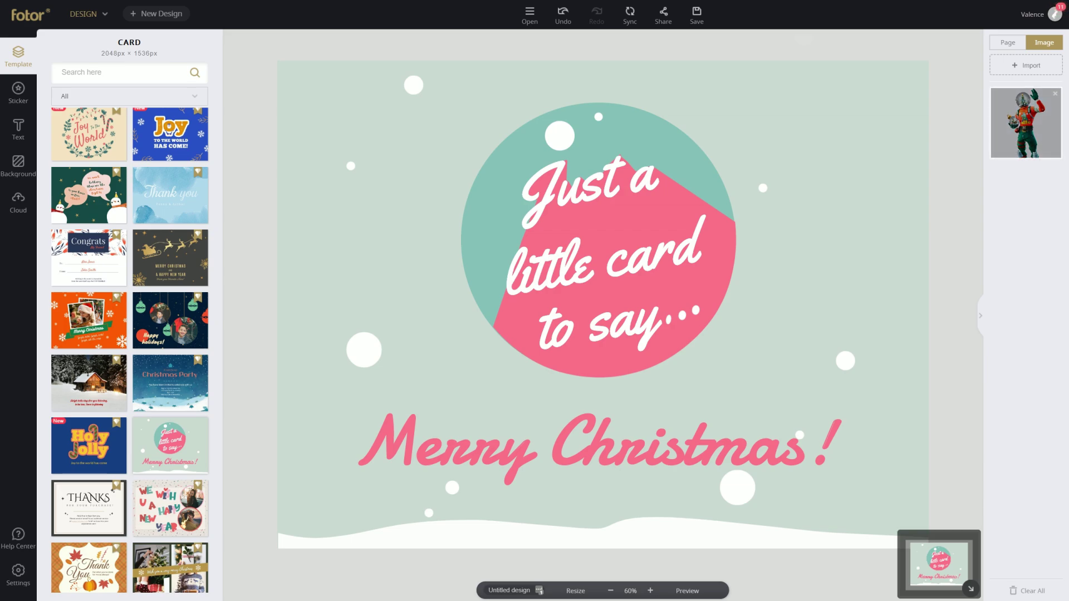
Step: Place the imported snow-globe-head character image on the card, enlarge it and position it on the card's right side
left_click_drag(1026, 123, 785, 292)
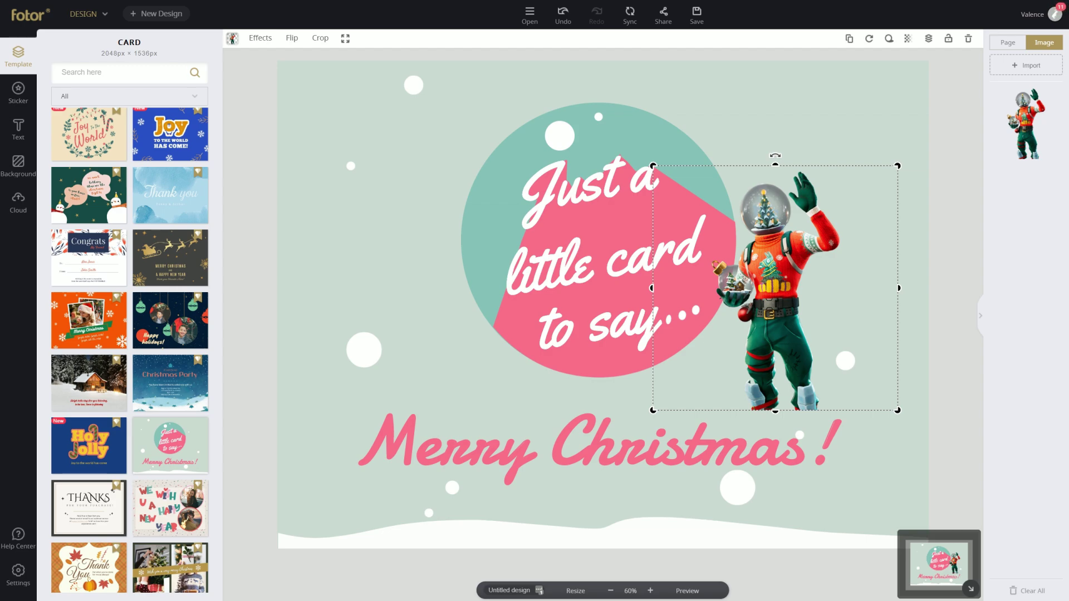
left_click_drag(775, 288, 764, 391)
left_click_drag(622, 254, 503, 136)
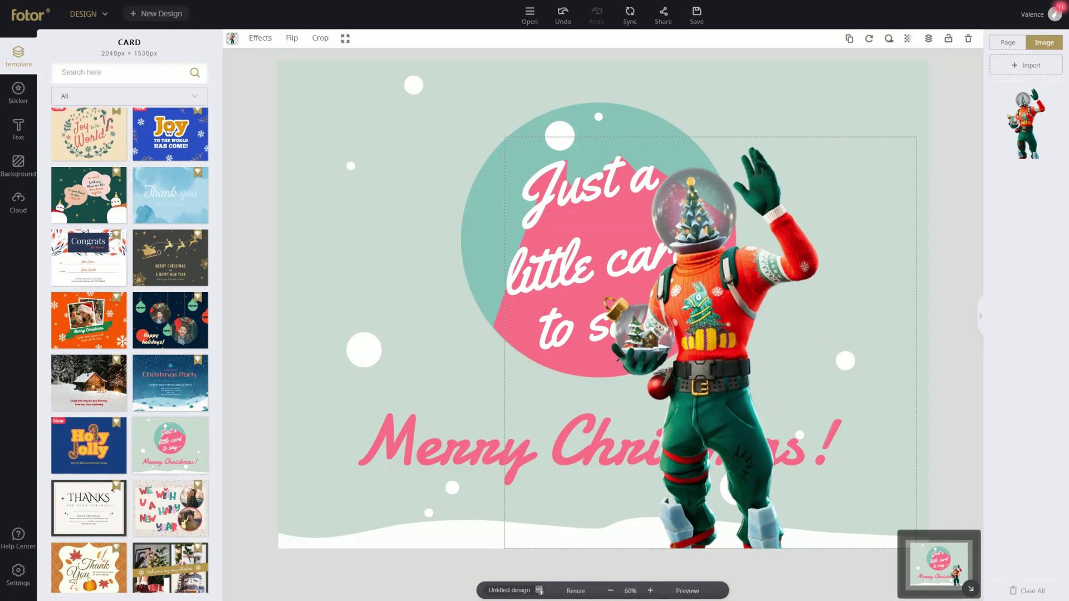
left_click_drag(709, 342, 781, 426)
left_click_drag(575, 220, 466, 112)
left_click_drag(719, 334, 772, 310)
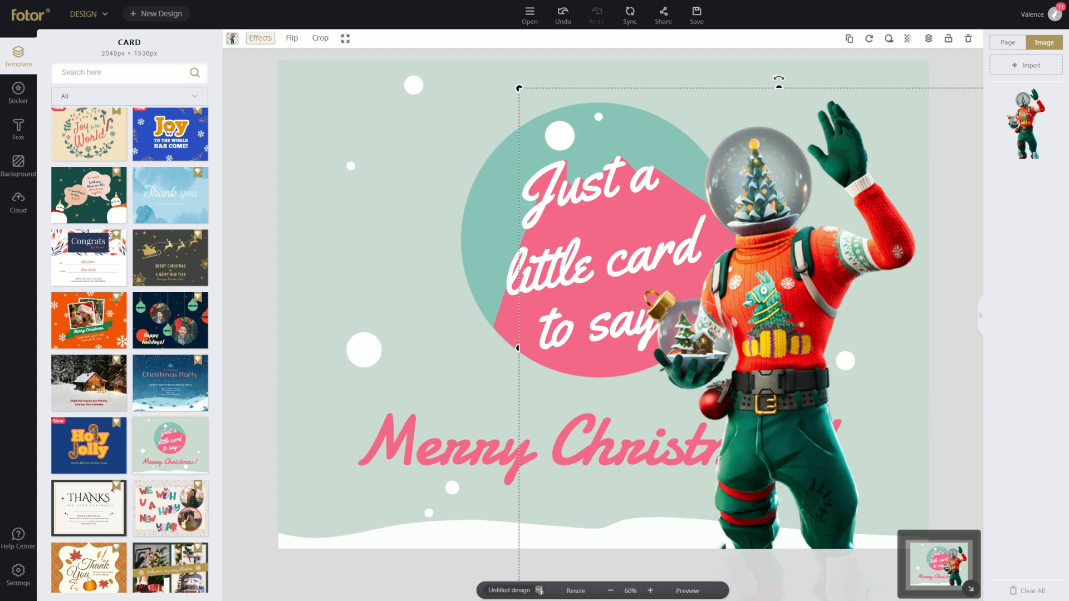
Step: Try several effects on the character image, settle on the last preset with warm faded tones, and set Exposure to -20
left_click(260, 37)
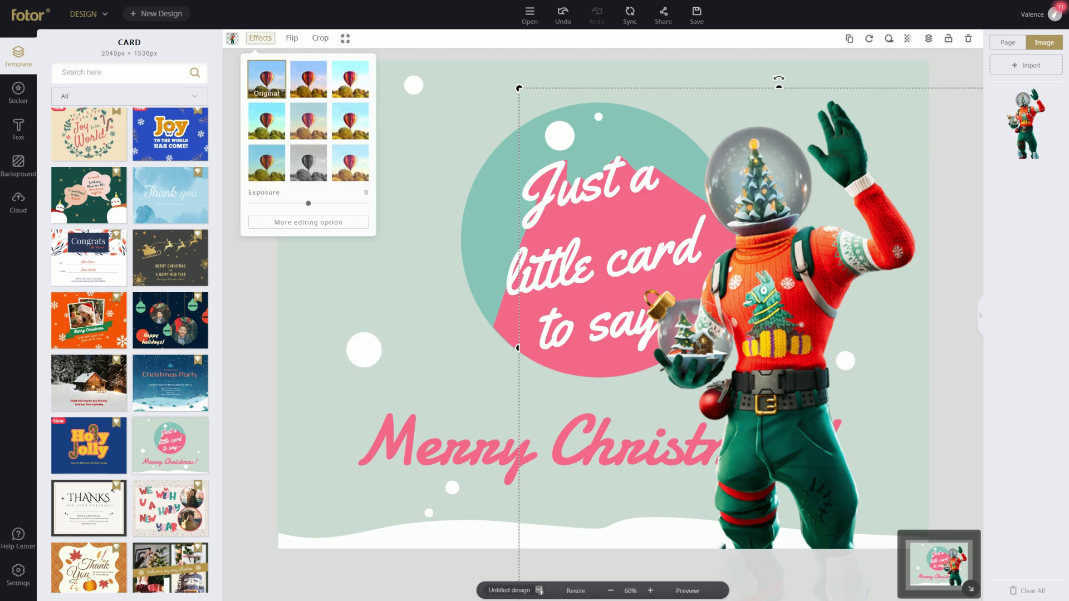
left_click(266, 121)
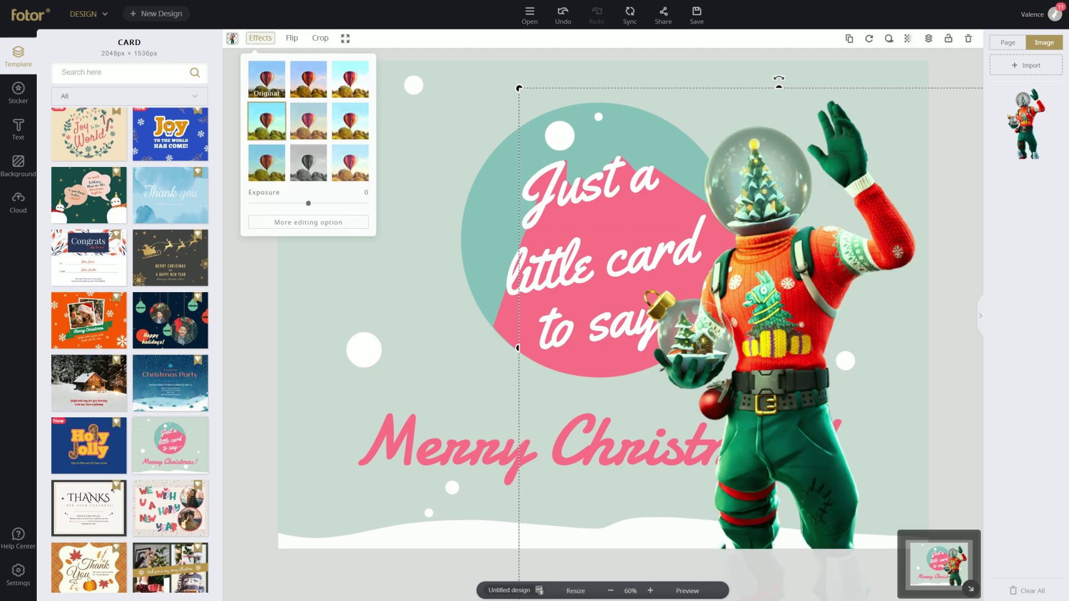
left_click(266, 163)
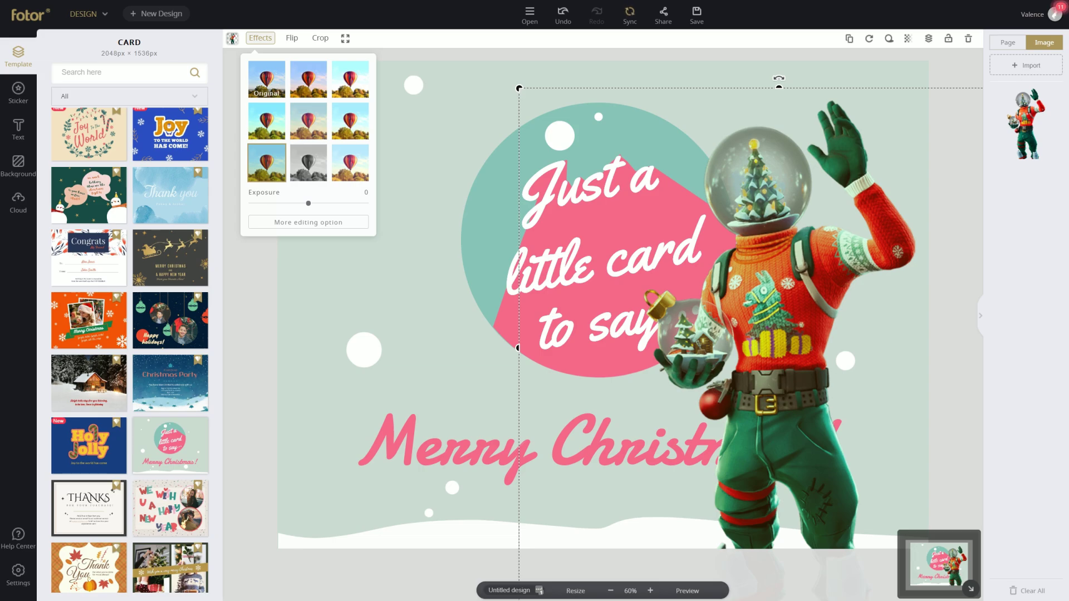
left_click(308, 163)
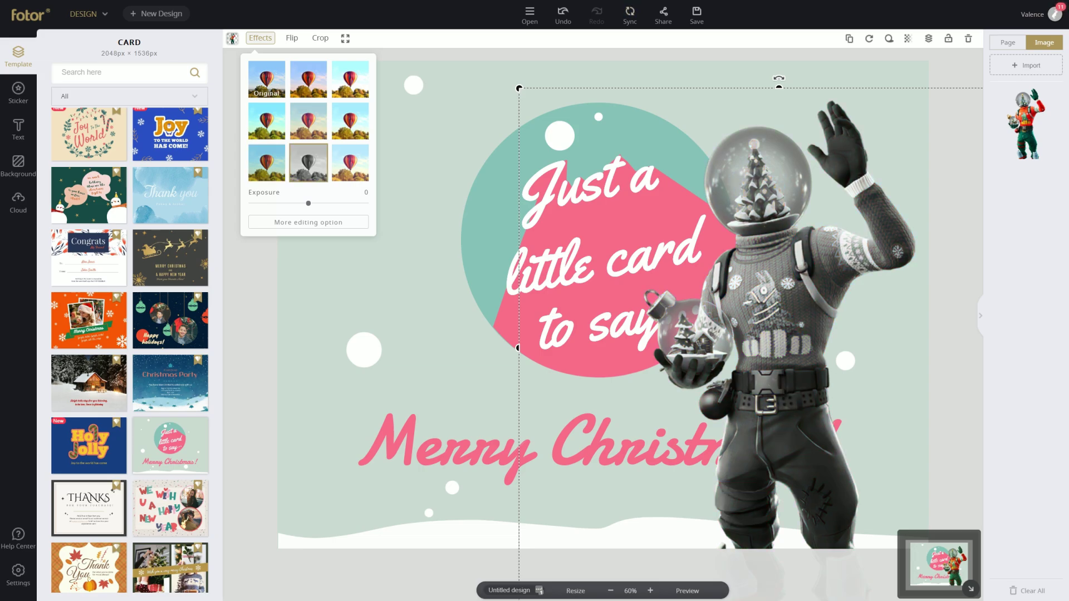
left_click(350, 163)
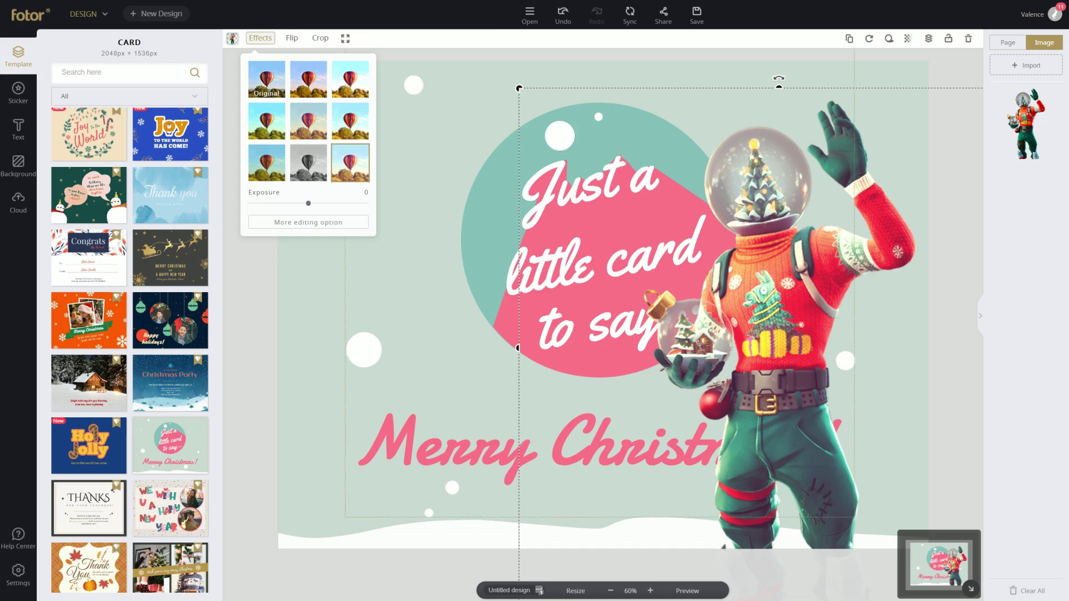
left_click(349, 79)
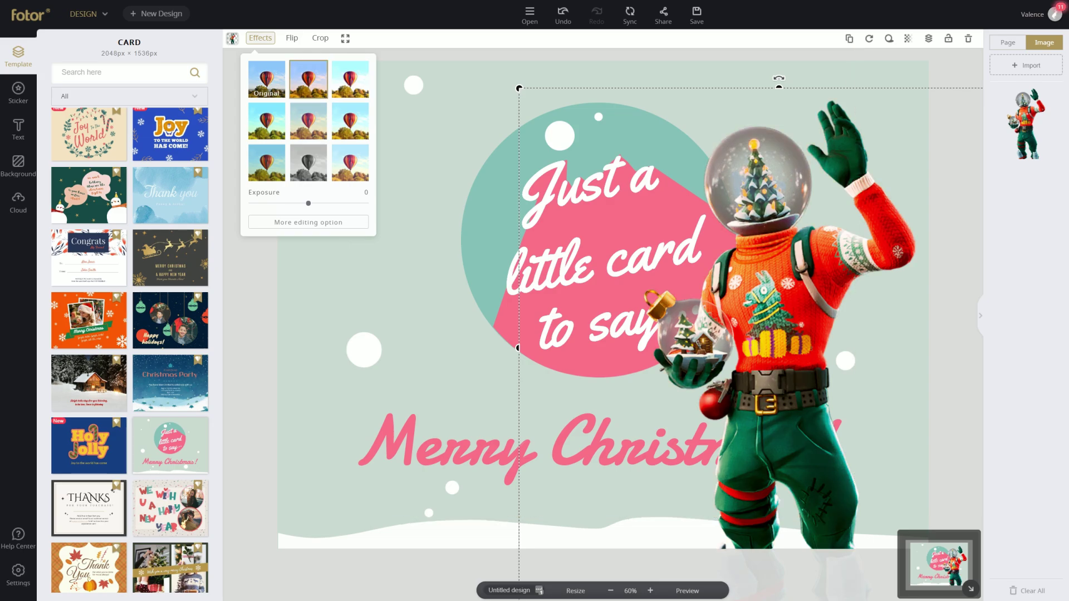
left_click(350, 163)
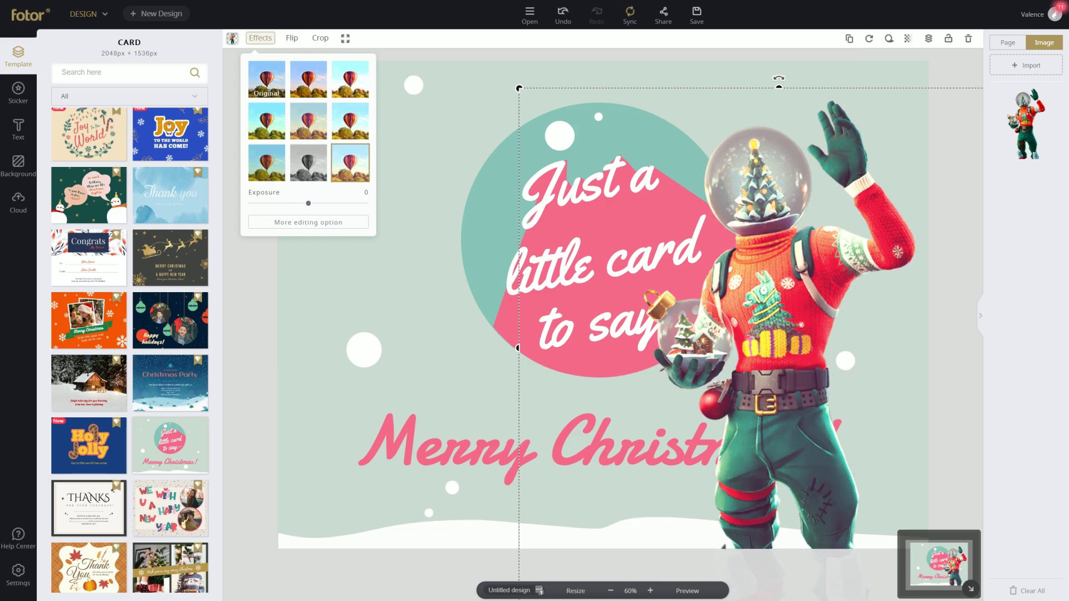
left_click(349, 79)
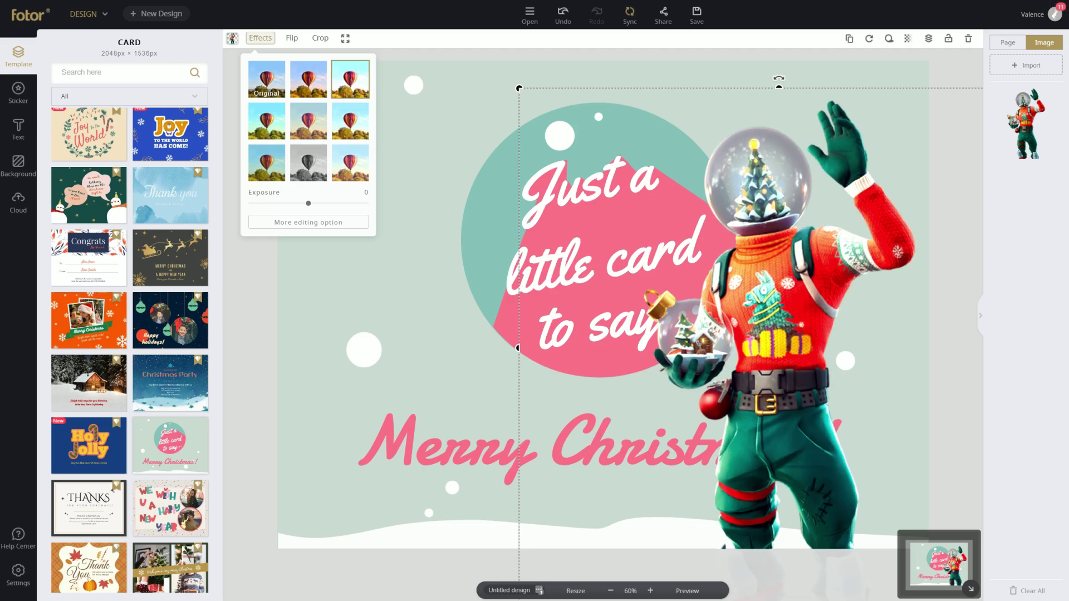
left_click(350, 162)
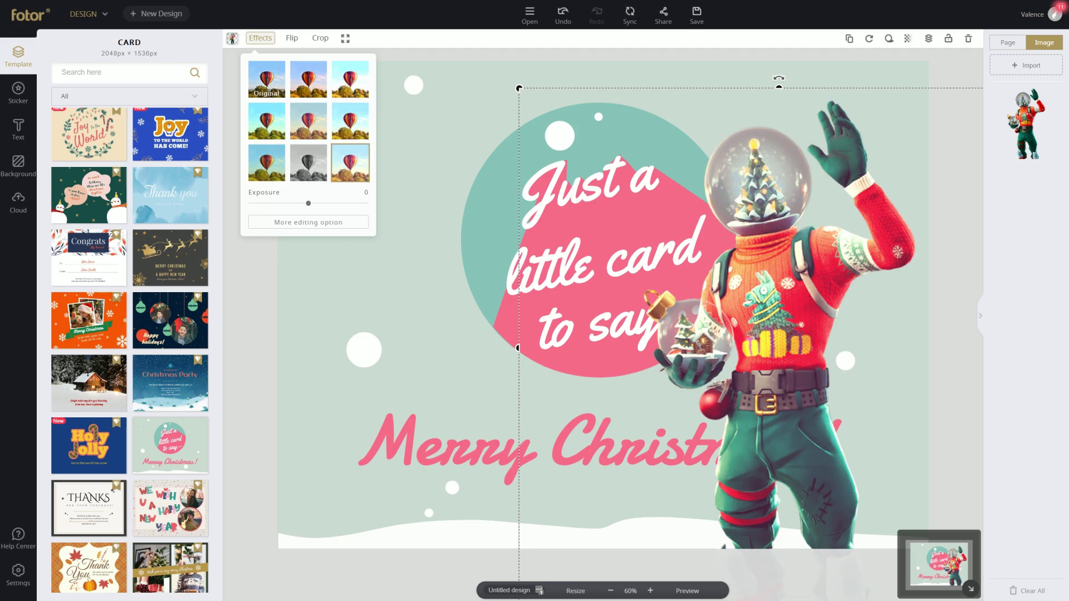
mouse_move(308, 203)
left_mouse_down()
mouse_move(293, 203)
mouse_move(365, 203)
mouse_move(296, 203)
left_mouse_up()
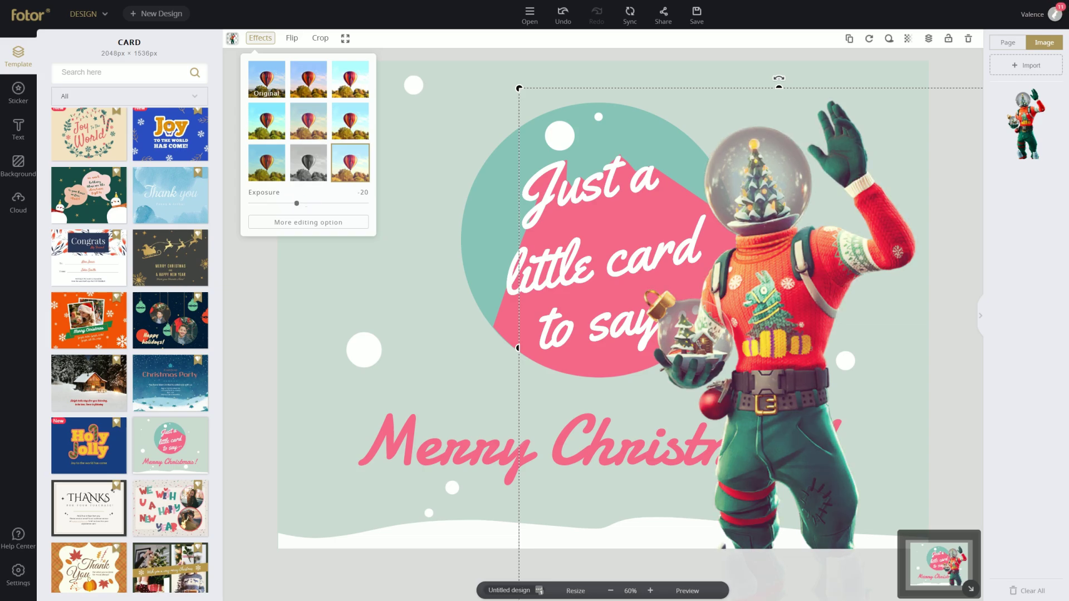
key("Escape")
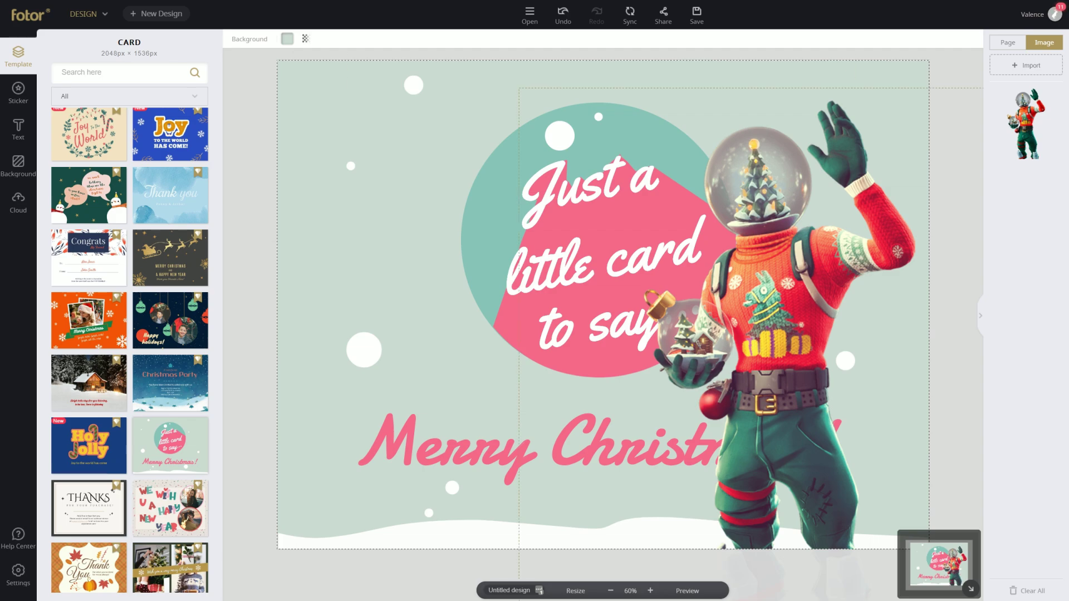
Step: Move the round badge with its pink shape and "Just a little card to say" lettering to the card's left side
left_click(584, 223)
left_click(763, 278)
left_click(517, 318)
left_click(490, 222)
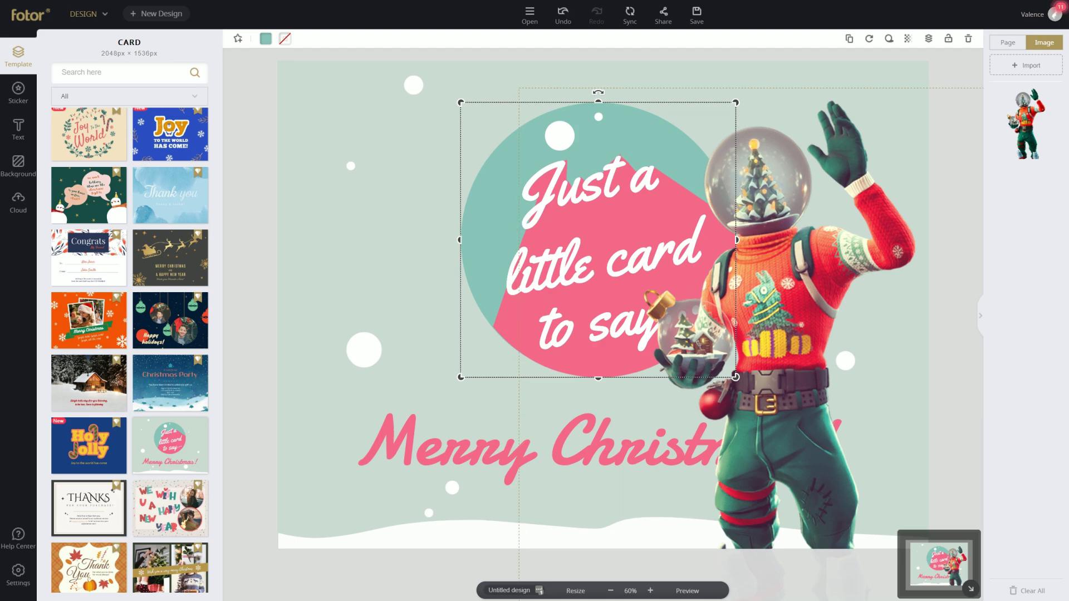
left_click_drag(490, 223, 361, 219)
left_click(763, 278)
left_click(598, 362)
left_click_drag(596, 328, 443, 424)
Step: Move the character image off the card's right edge and place the three ellipsis dots after "say" on the badge
left_click_drag(762, 278, 830, 279)
left_click(601, 328)
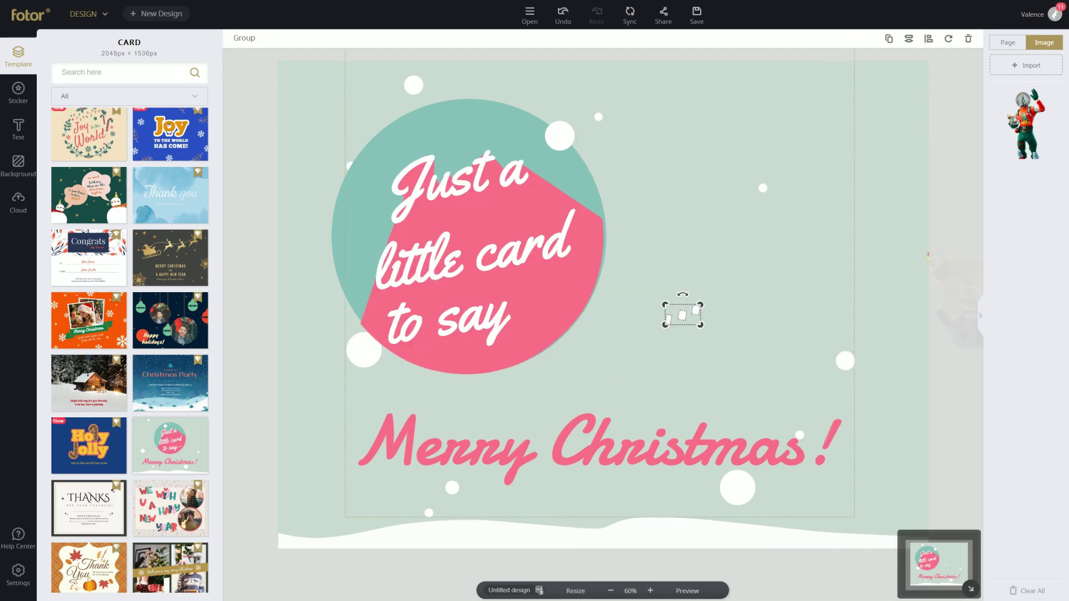
left_click(723, 276)
left_click(696, 308)
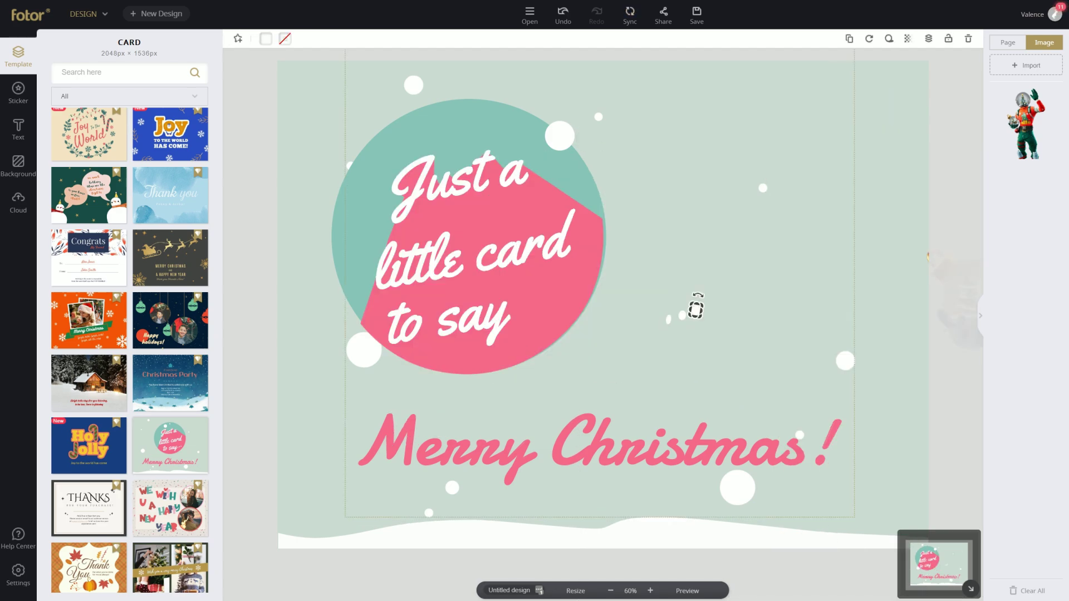
left_click(669, 318)
left_click(696, 309)
left_click(682, 315, "shift")
left_click(669, 319, "shift")
left_click_drag(683, 314, 533, 308)
Step: Move the character back onto the card's right side and lower its layer behind the snow and the "Merry Christmas !" text
left_click(946, 295)
left_click_drag(947, 307, 647, 369)
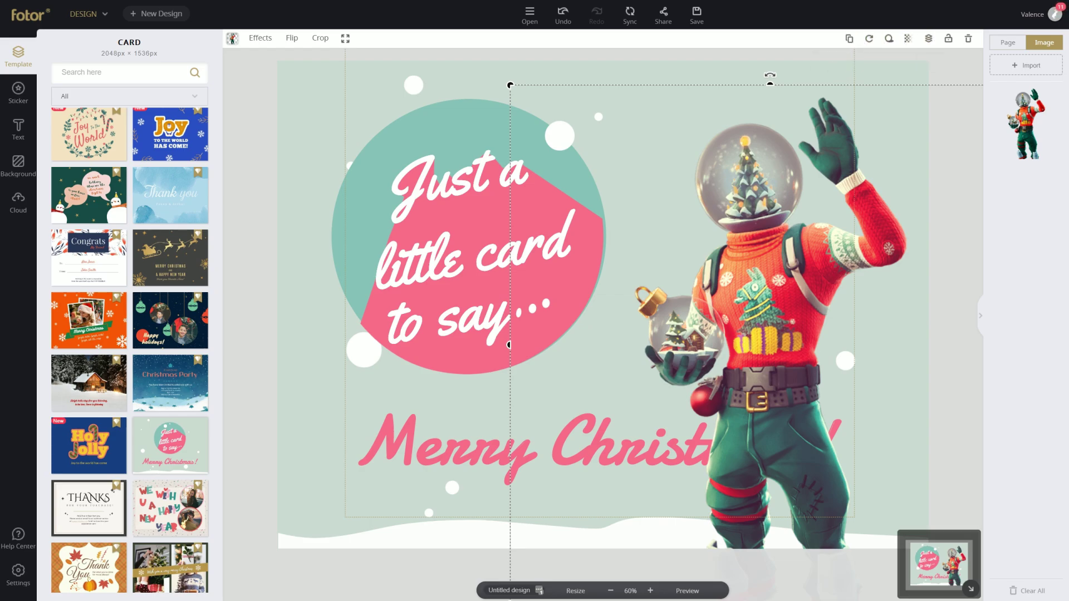
left_click(928, 39)
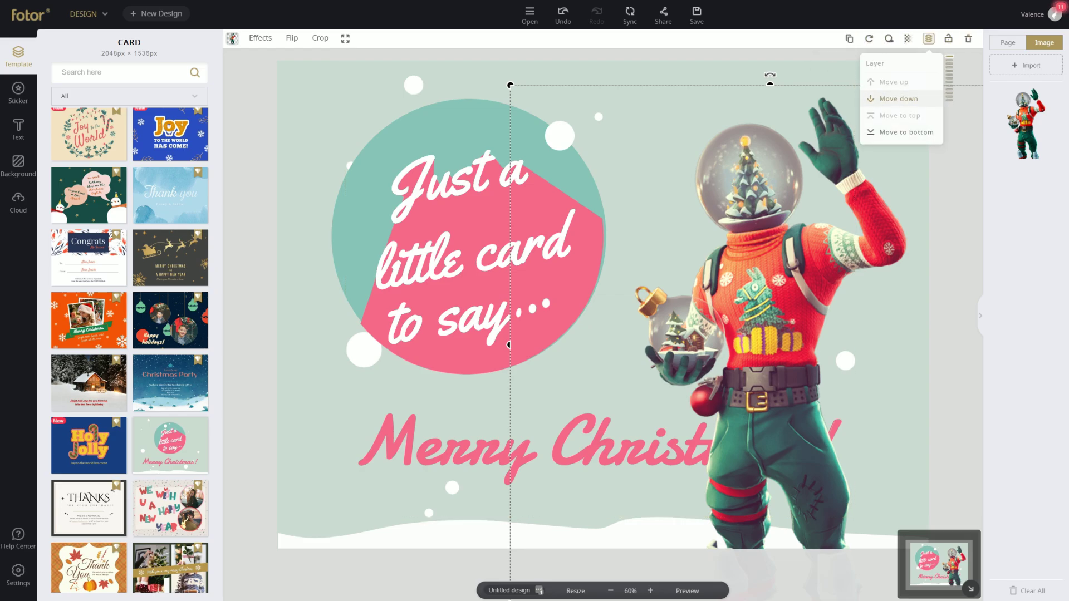
left_click(898, 99)
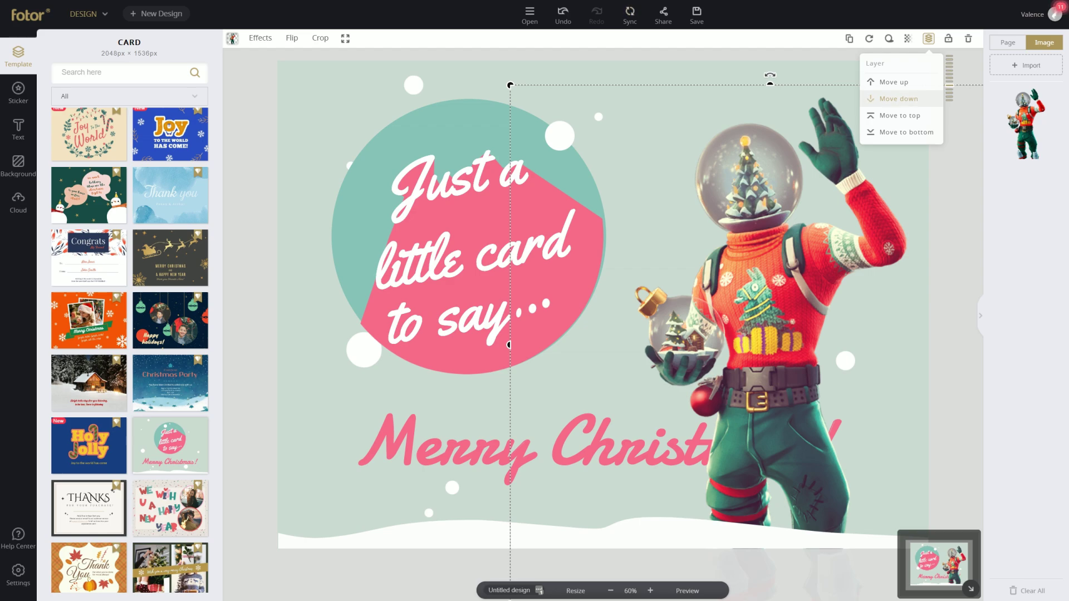
left_click(898, 99)
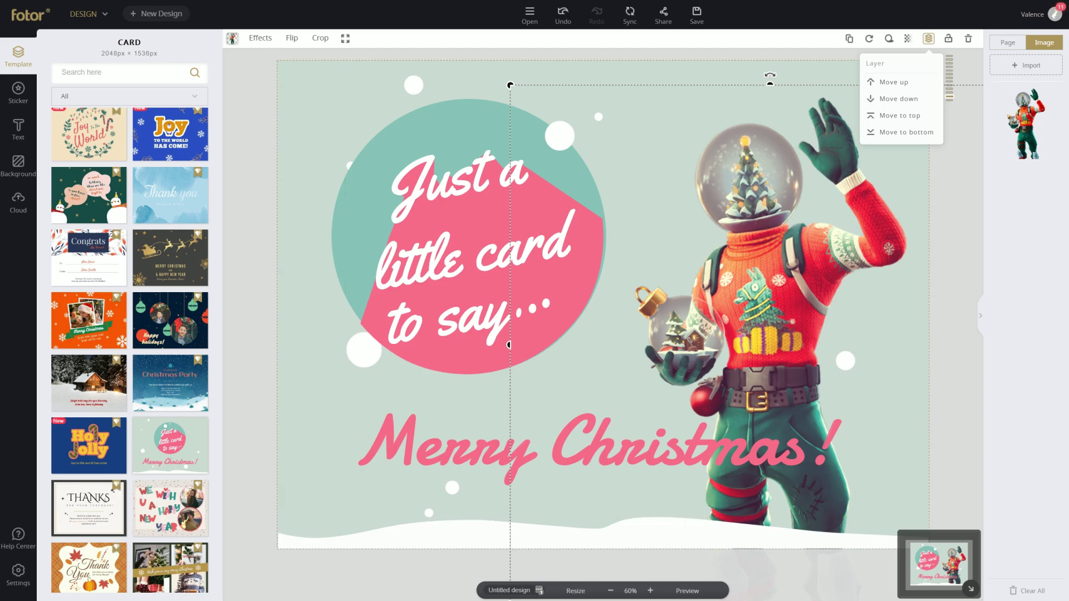
left_click(354, 507)
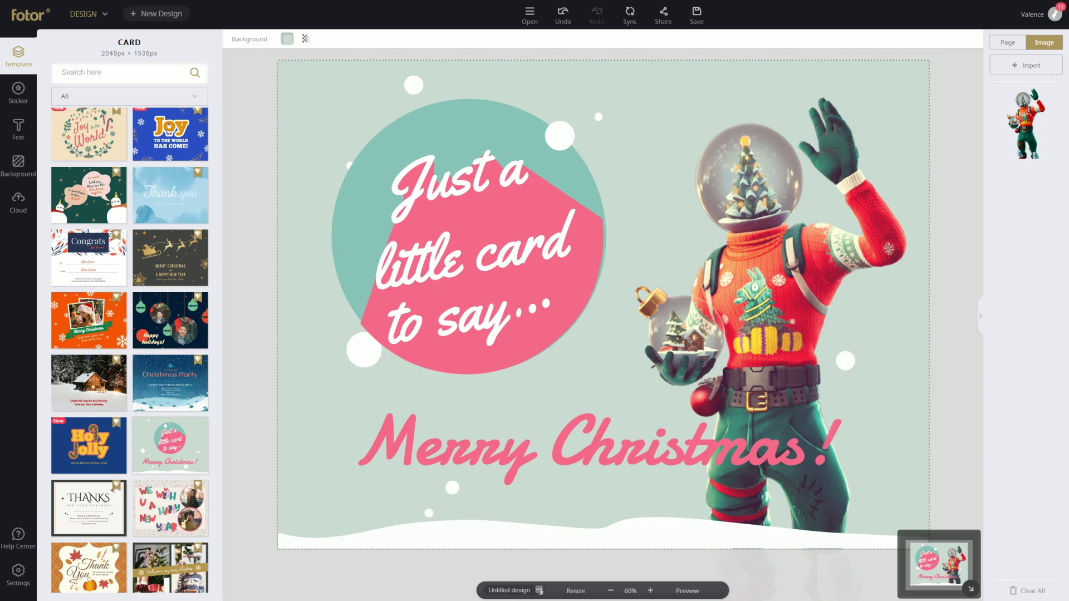
Step: Move the "Merry Christmas !" text slightly up and replace its wording with "Happy Holidays From" followed by the sender's name
left_click_drag(598, 442, 587, 422)
left_click_drag(490, 418, 490, 419)
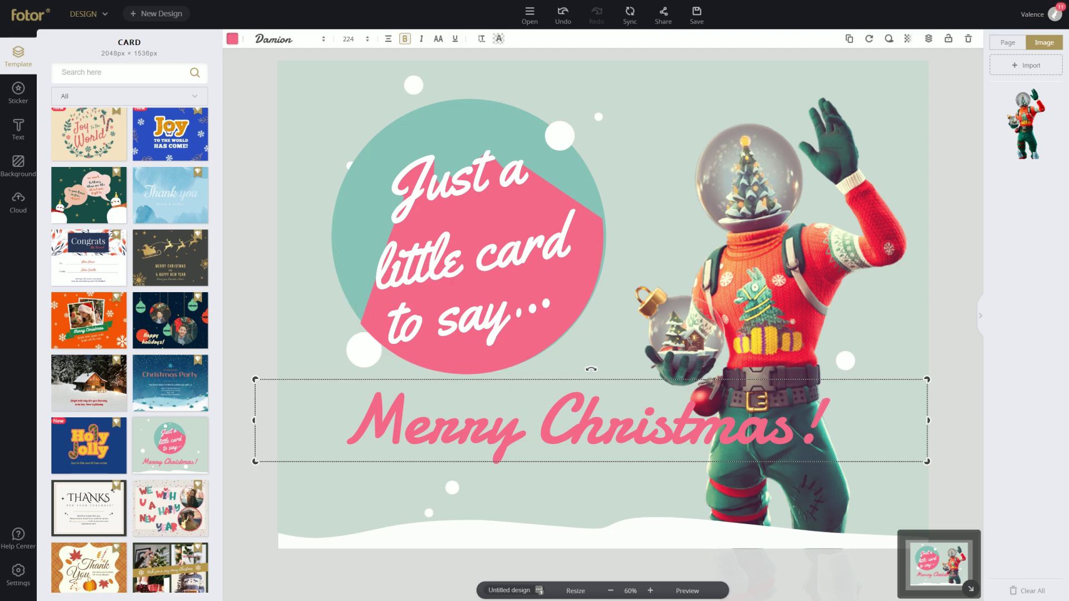
left_click_drag(841, 425, 340, 432)
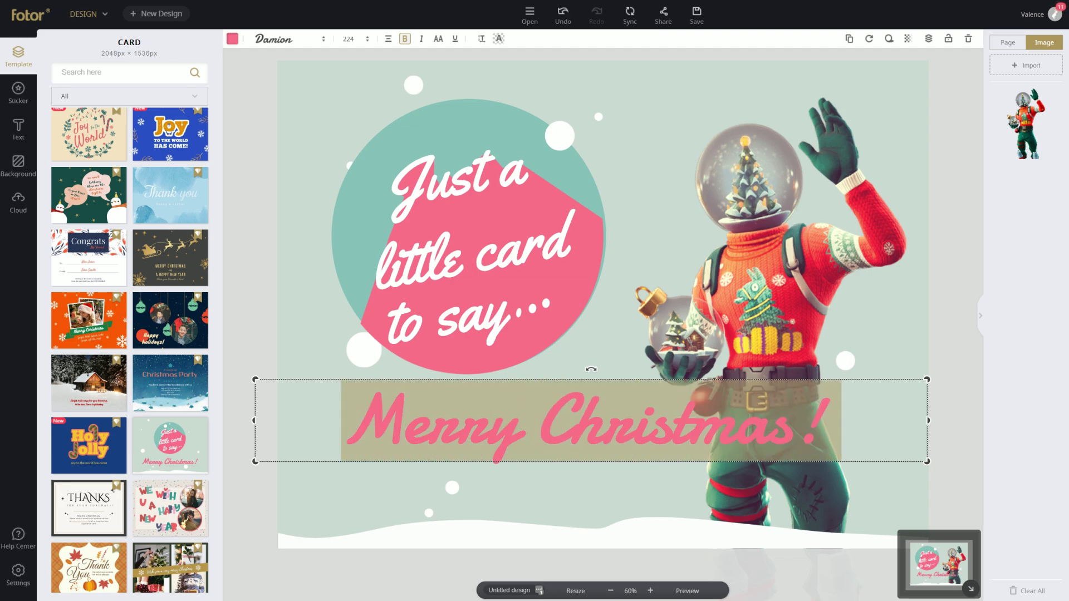
type("Ha")
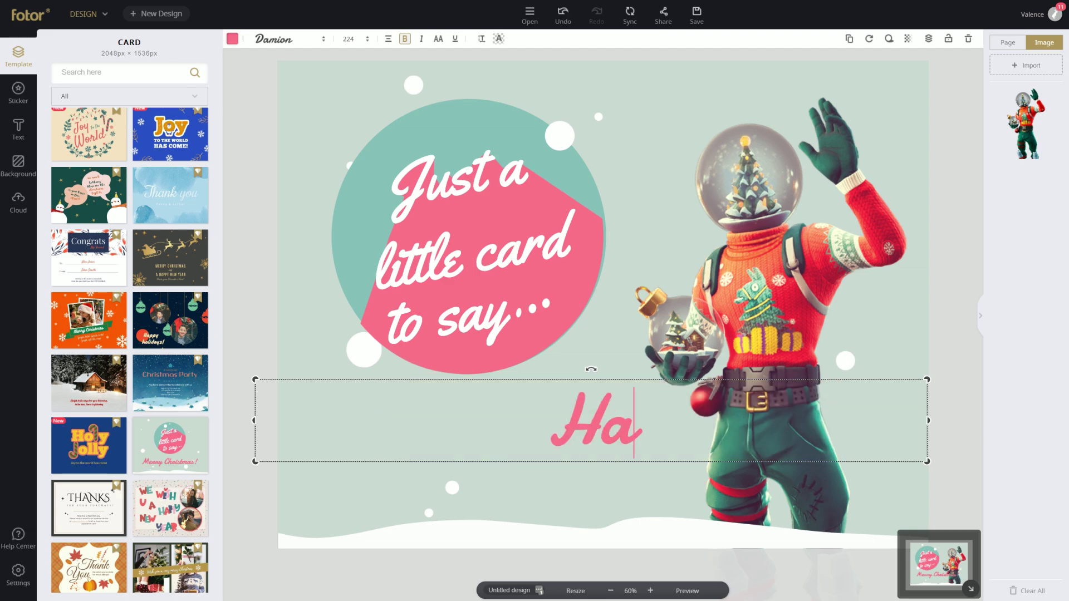
type("ppy Holidays")
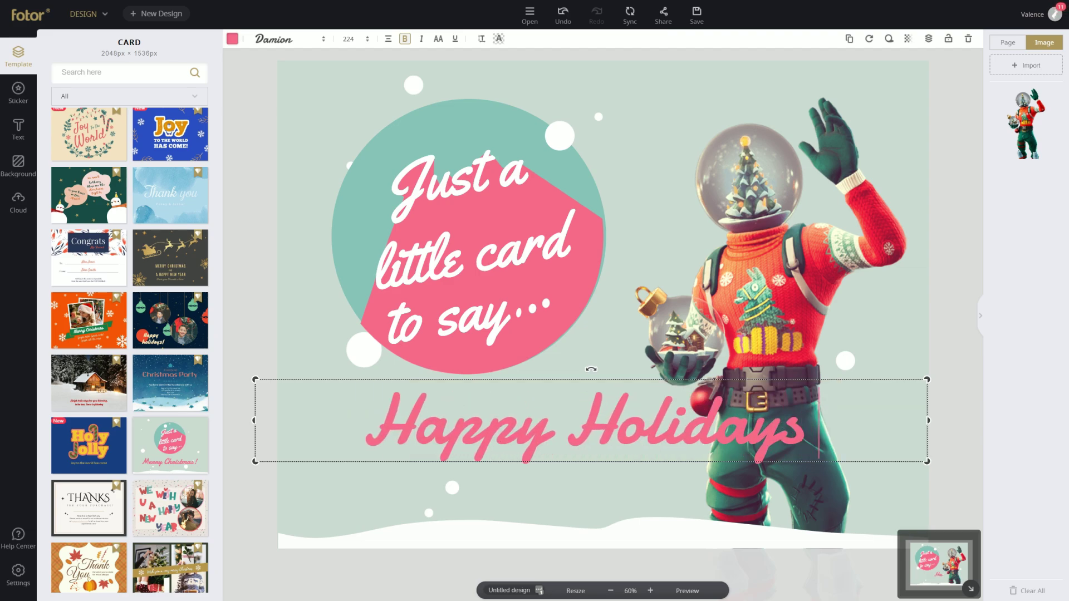
type(" From Valence")
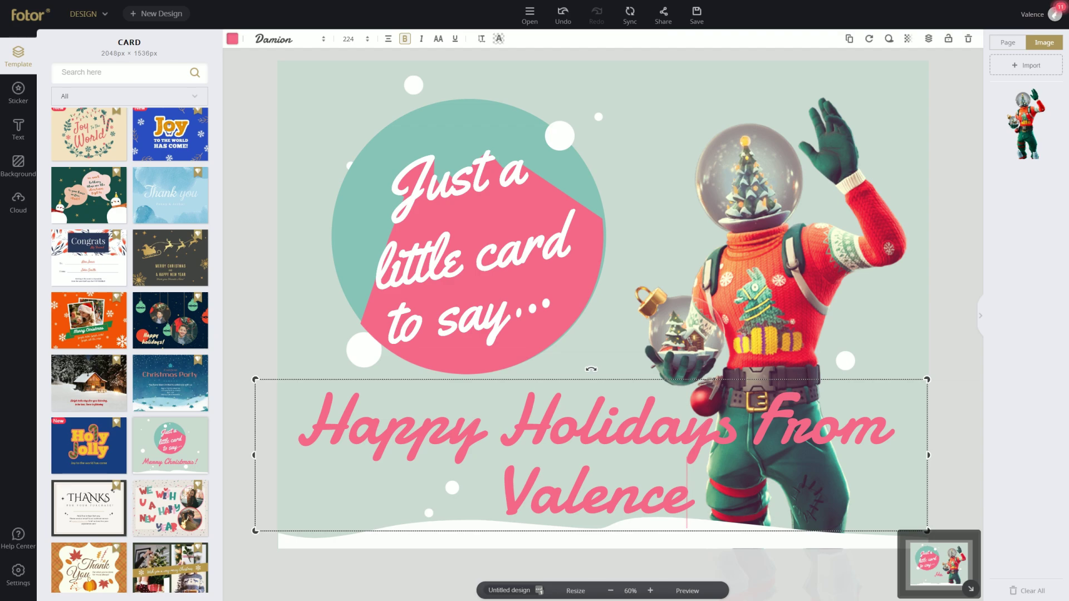
left_click_drag(687, 493, 296, 423)
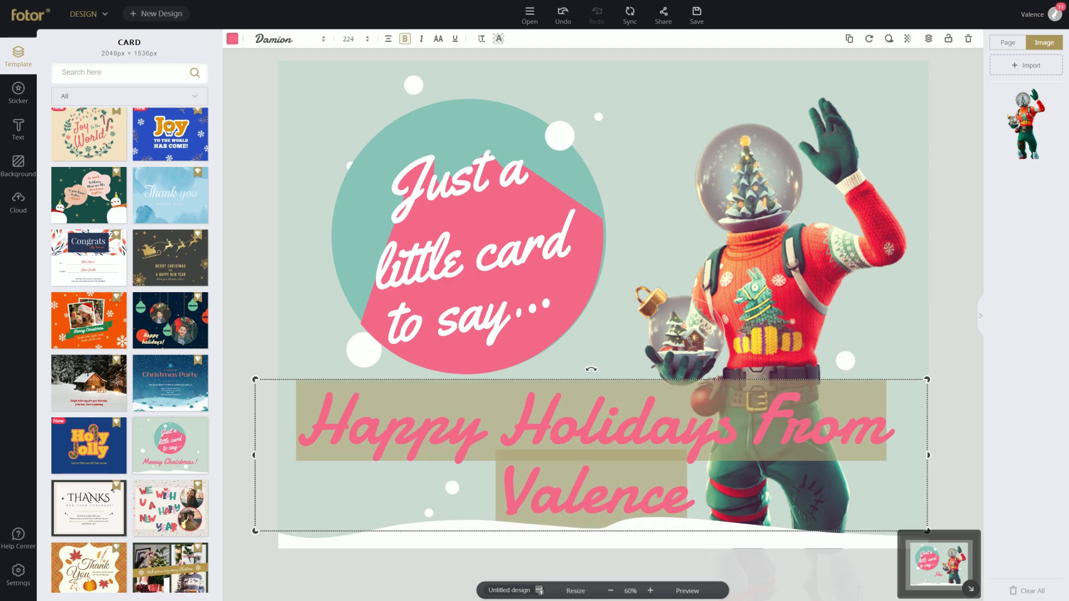
key("Escape")
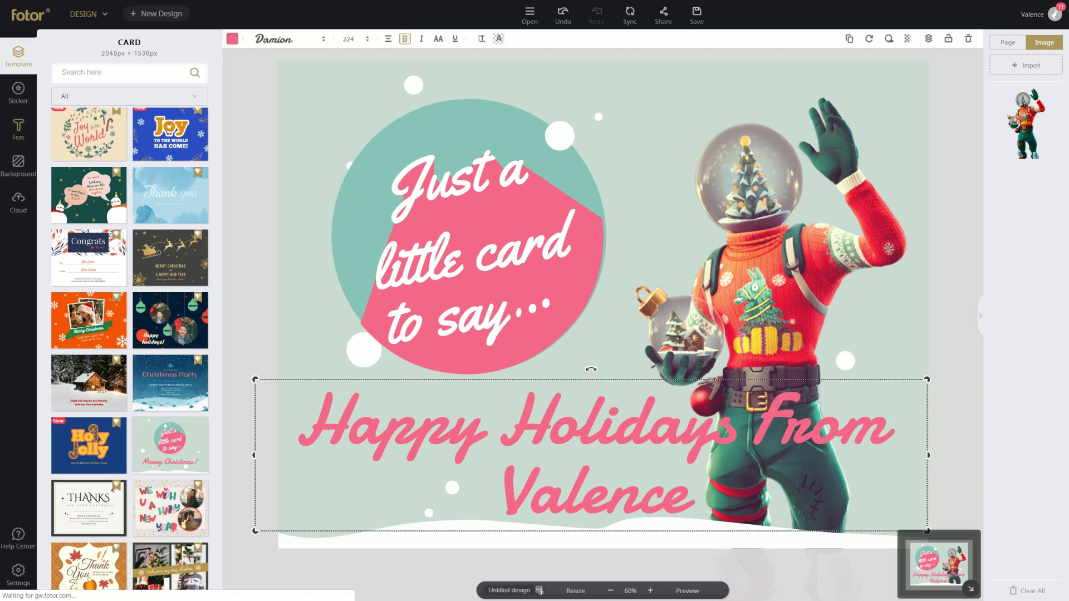
left_click(18, 128)
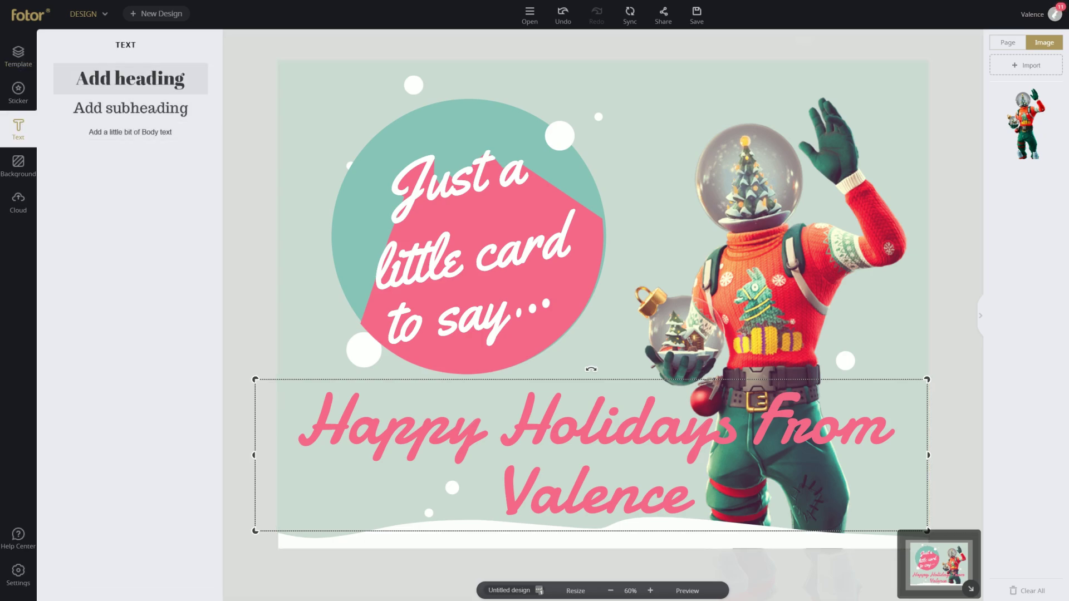
left_click(460, 214)
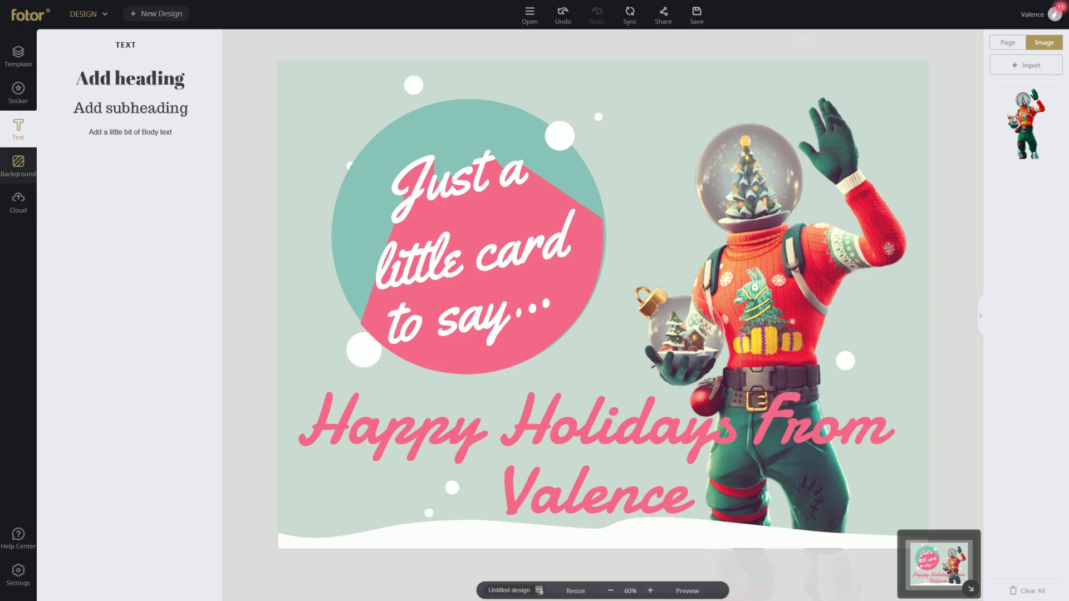
left_click(18, 56)
Step: Try the ChopinScript and Dancing Script fonts on the greeting text, return it to Damion, and look at its colour options
left_click(449, 409)
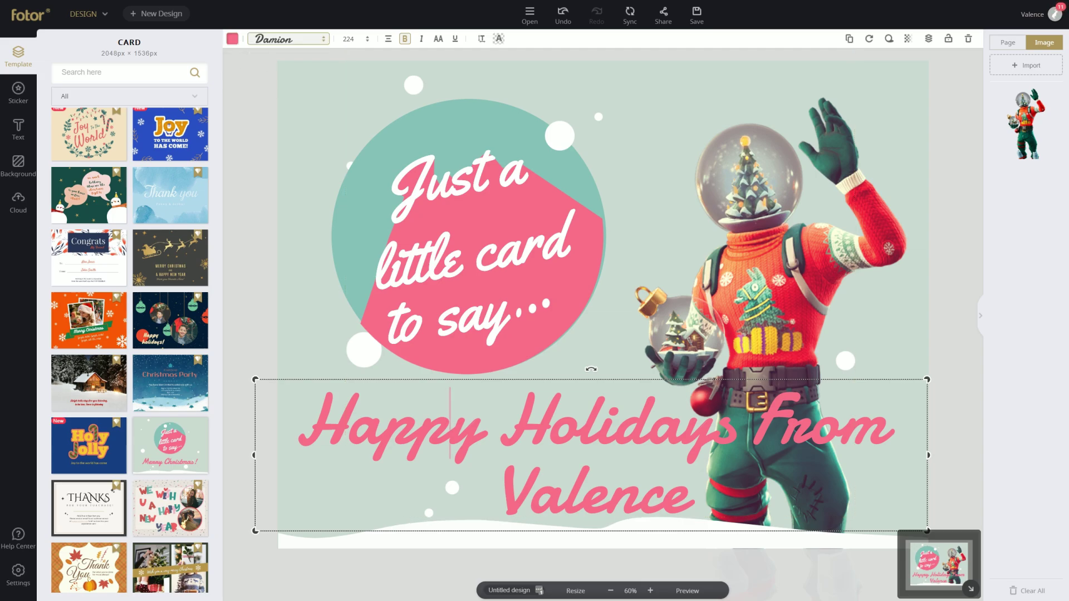
left_click(284, 39)
scroll(307, 213, "up", 3)
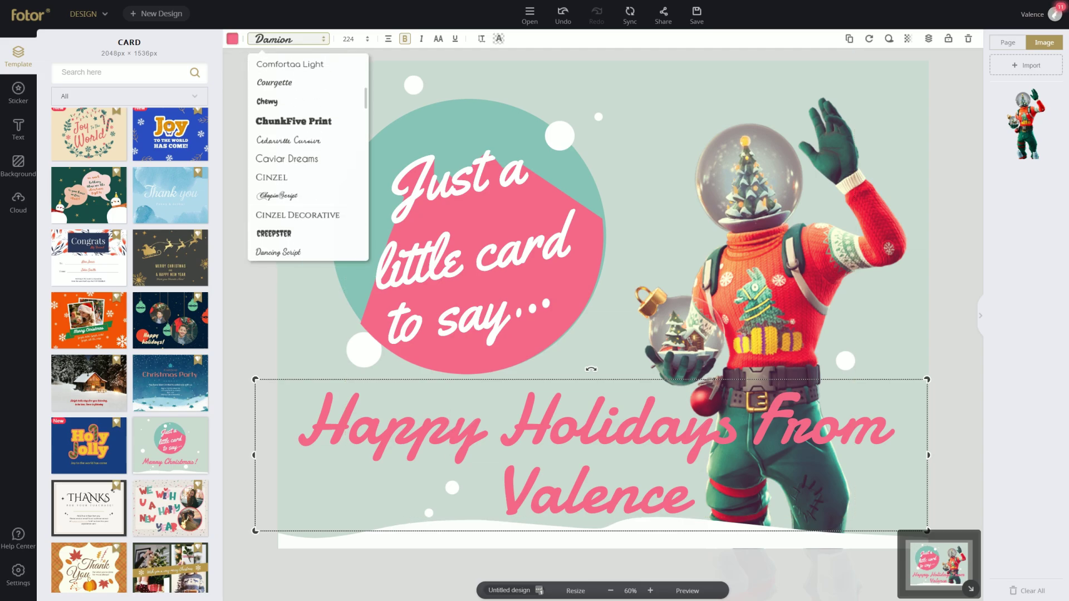
left_click(278, 213)
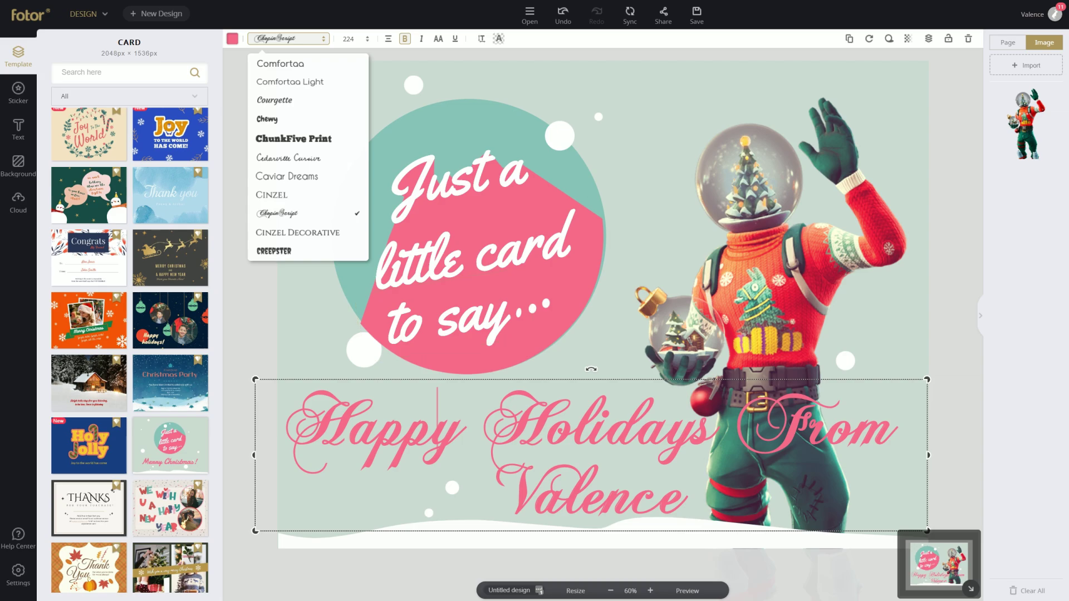
scroll(306, 153, "up", 3)
scroll(306, 153, "down", 5)
scroll(307, 167, "down", 2)
scroll(306, 167, "up", 1)
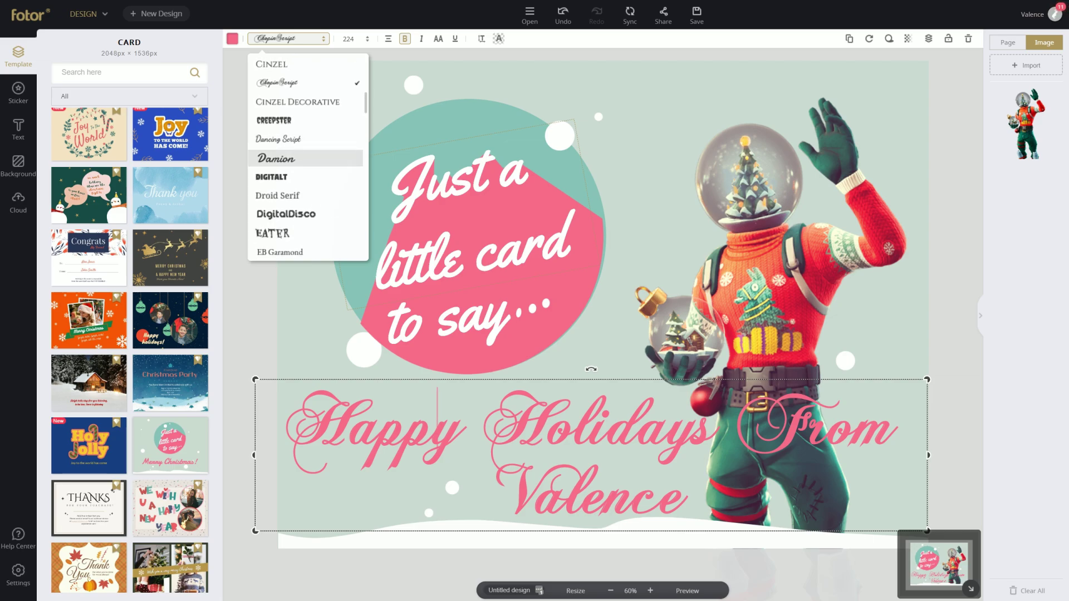
left_click(306, 158)
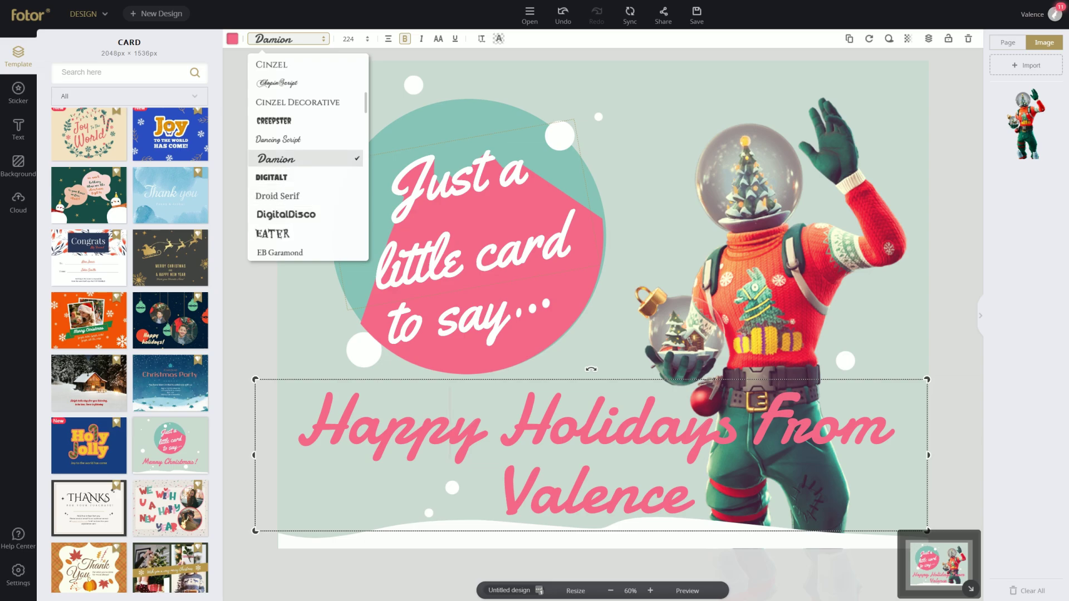
left_click(278, 139)
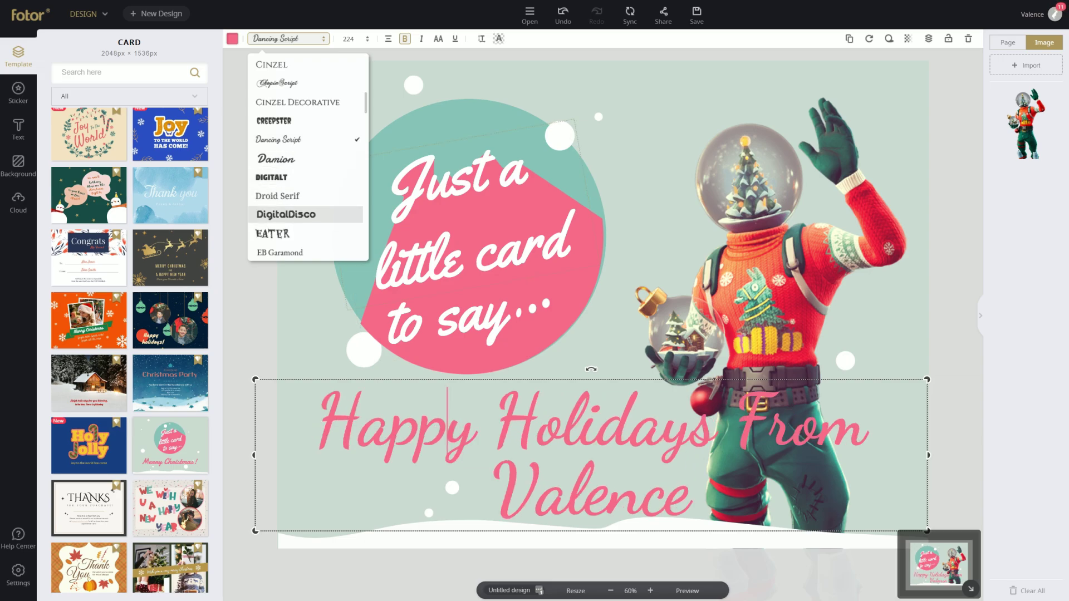
left_click(306, 159)
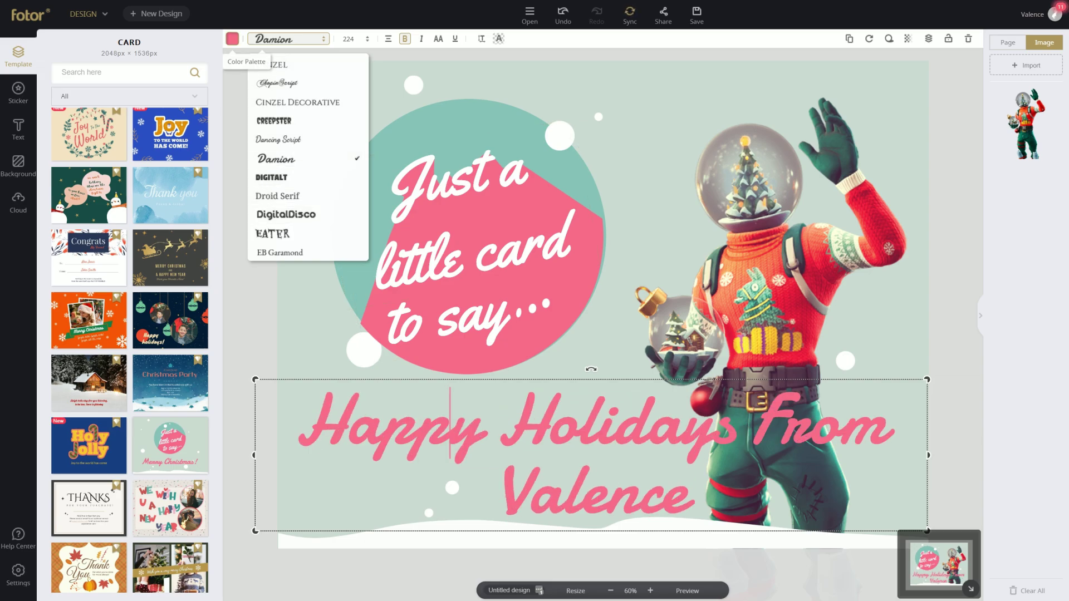
left_click(232, 38)
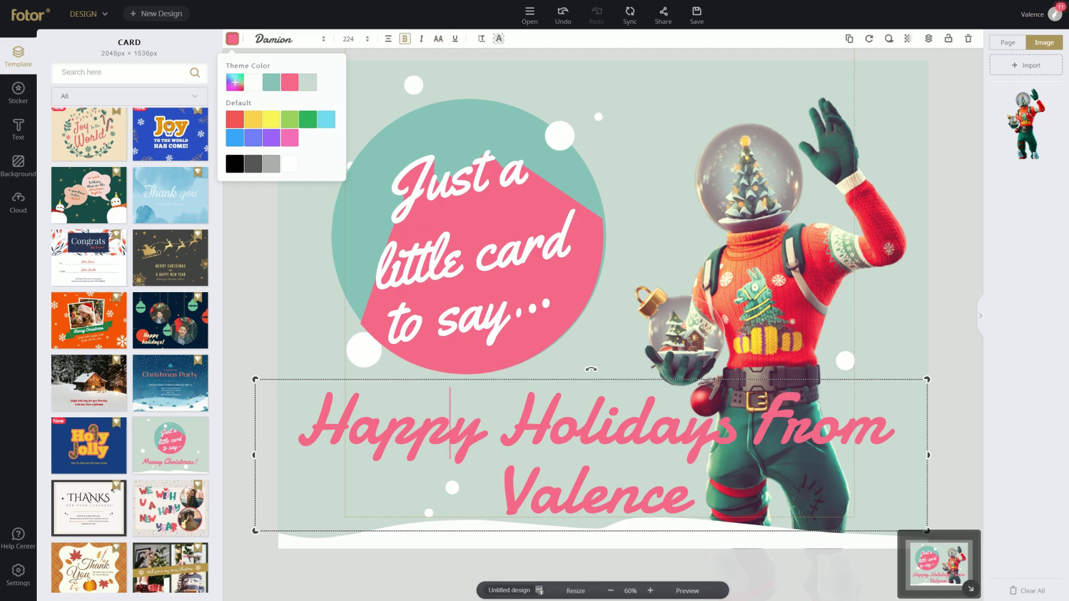
left_click(499, 38)
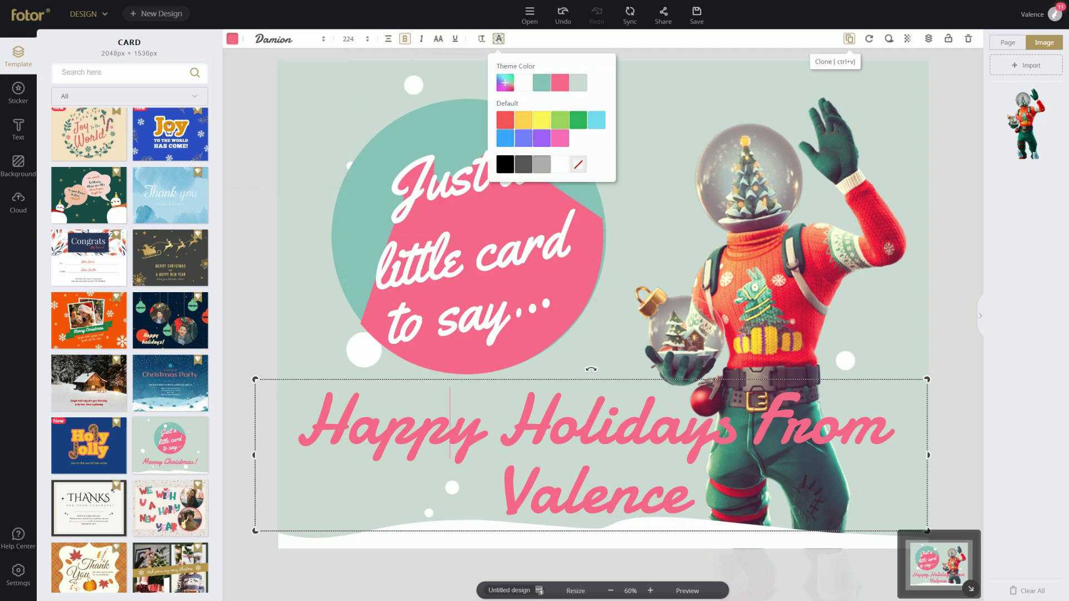
Step: Give the greeting text a drop shadow with Transparency 44, Blur 4, Distance 10 and Angle 316°
left_click(889, 38)
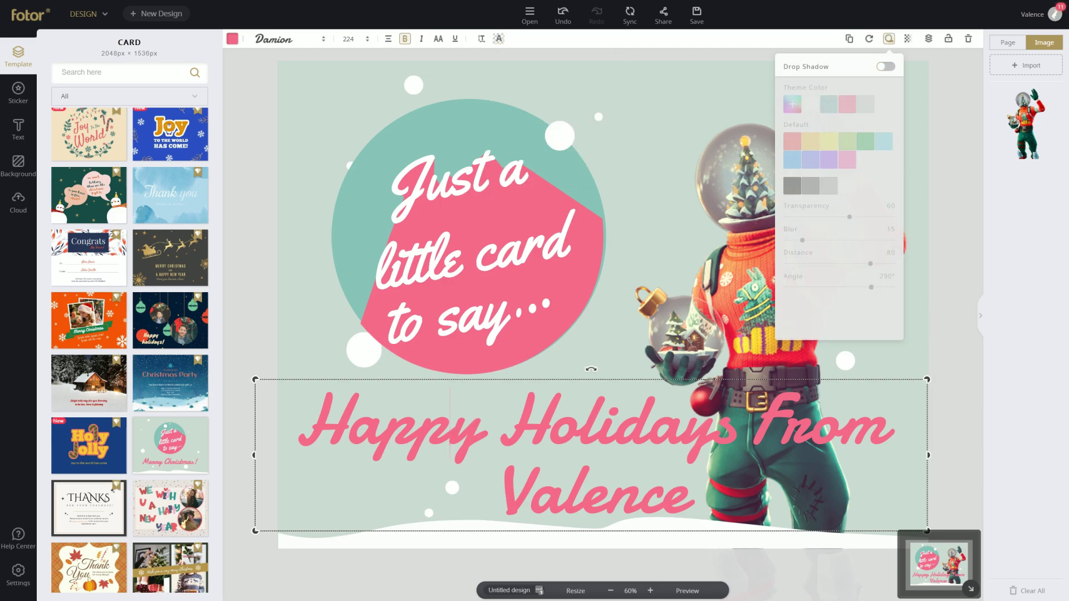
left_click(885, 67)
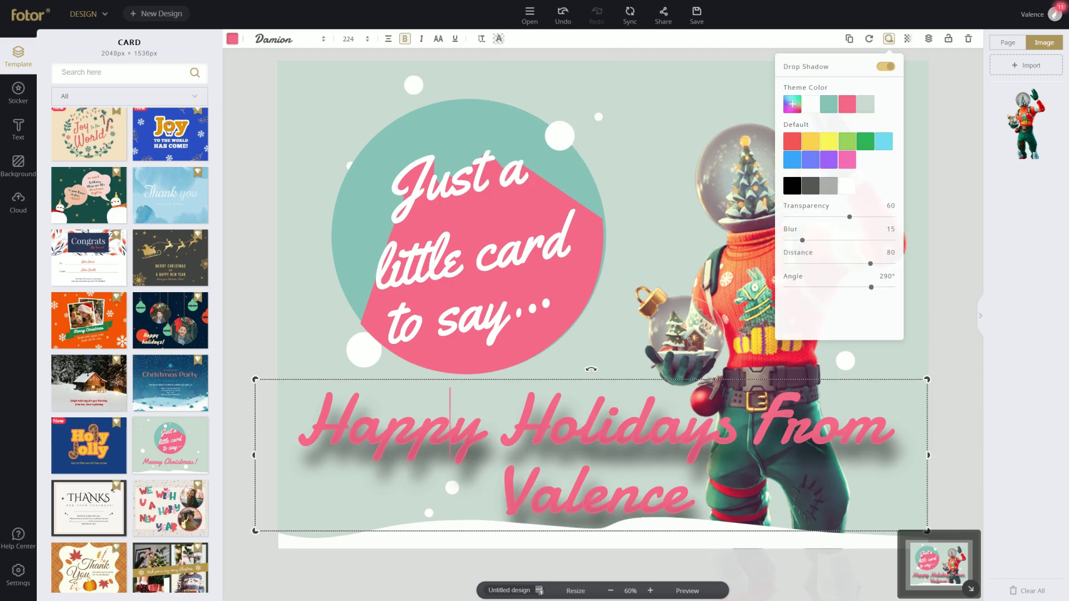
left_click_drag(849, 217, 786, 240)
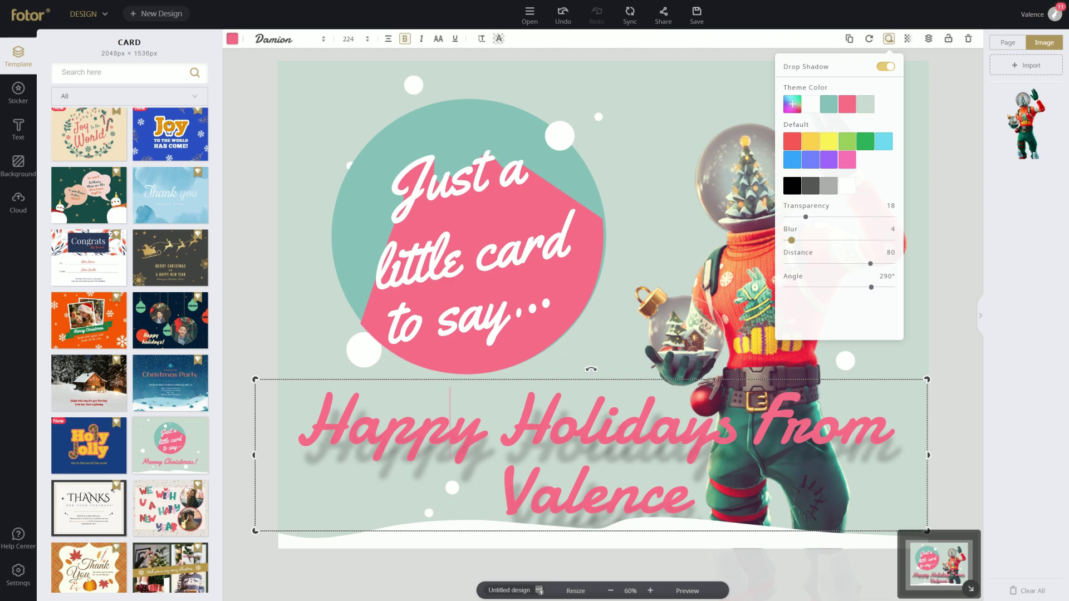
left_click_drag(806, 216, 833, 217)
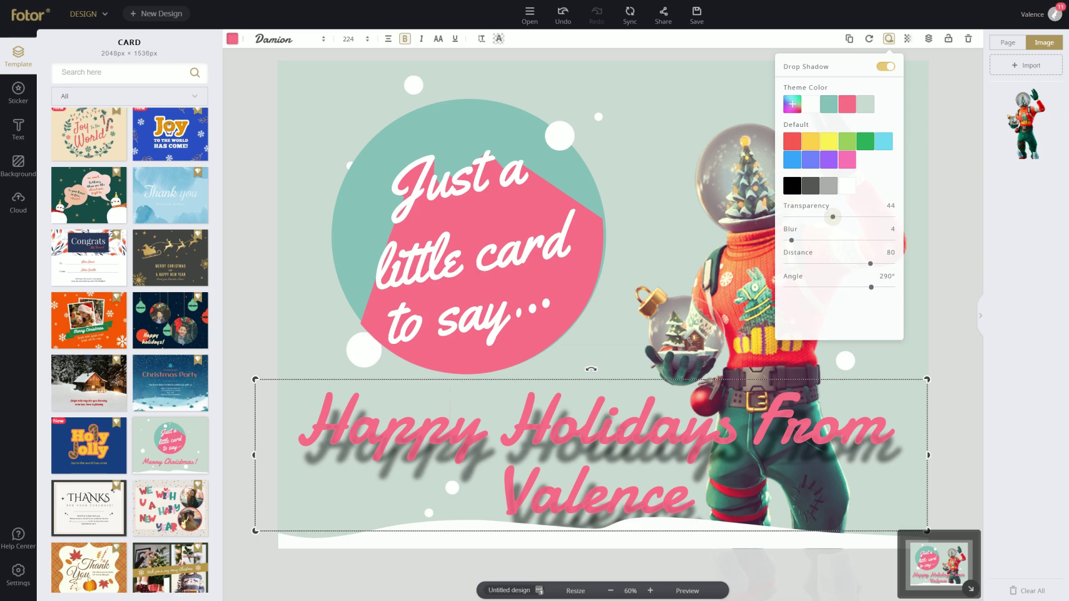
left_click_drag(868, 263, 786, 264)
left_click_drag(872, 287, 796, 263)
mouse_move(871, 287)
left_mouse_down()
mouse_move(855, 287)
mouse_move(879, 287)
left_mouse_up()
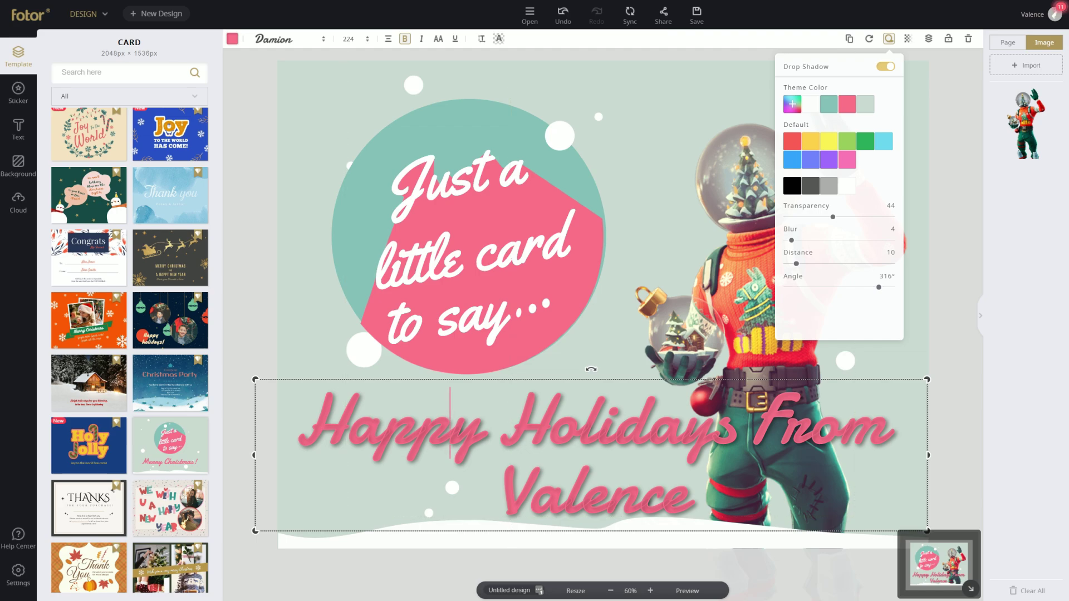
key("Escape")
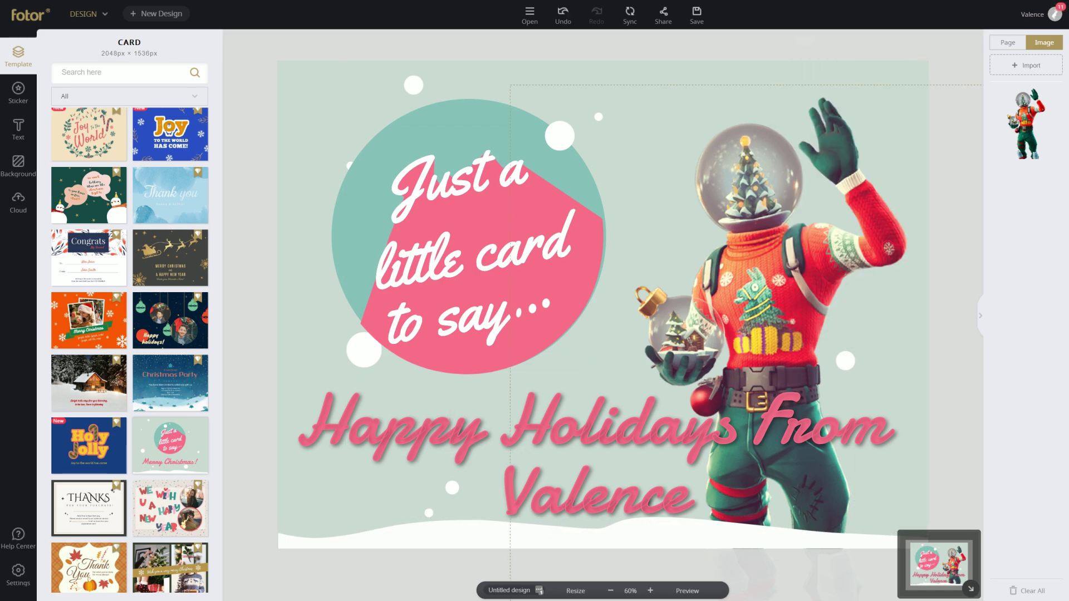
Step: Set the character image's Transparency to 82% and deselect it
left_click(770, 267)
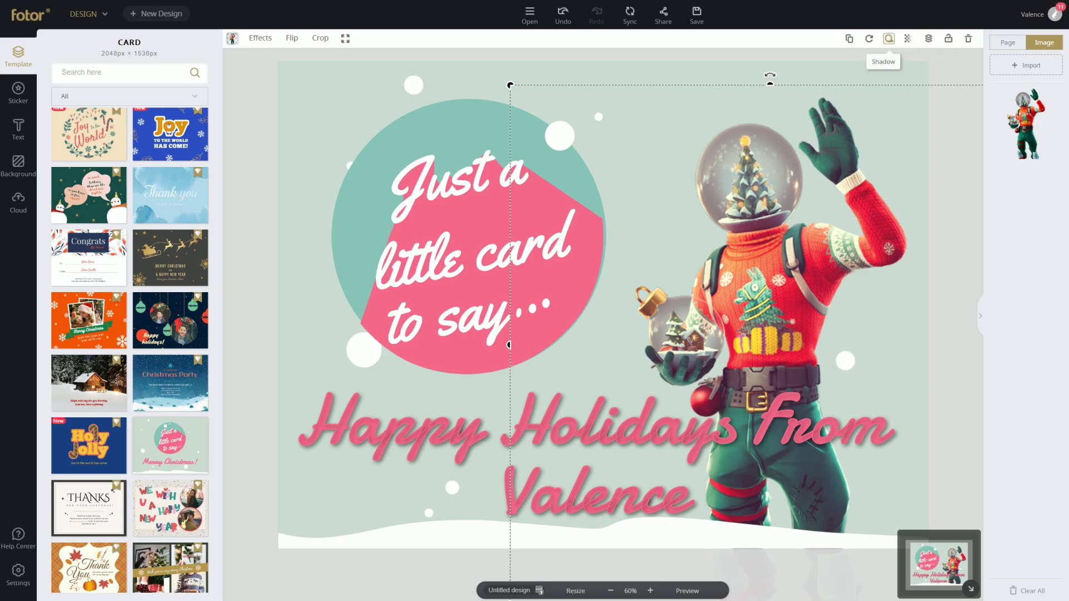
left_click(908, 39)
mouse_move(912, 87)
left_mouse_down()
mouse_move(860, 87)
mouse_move(911, 87)
left_mouse_up()
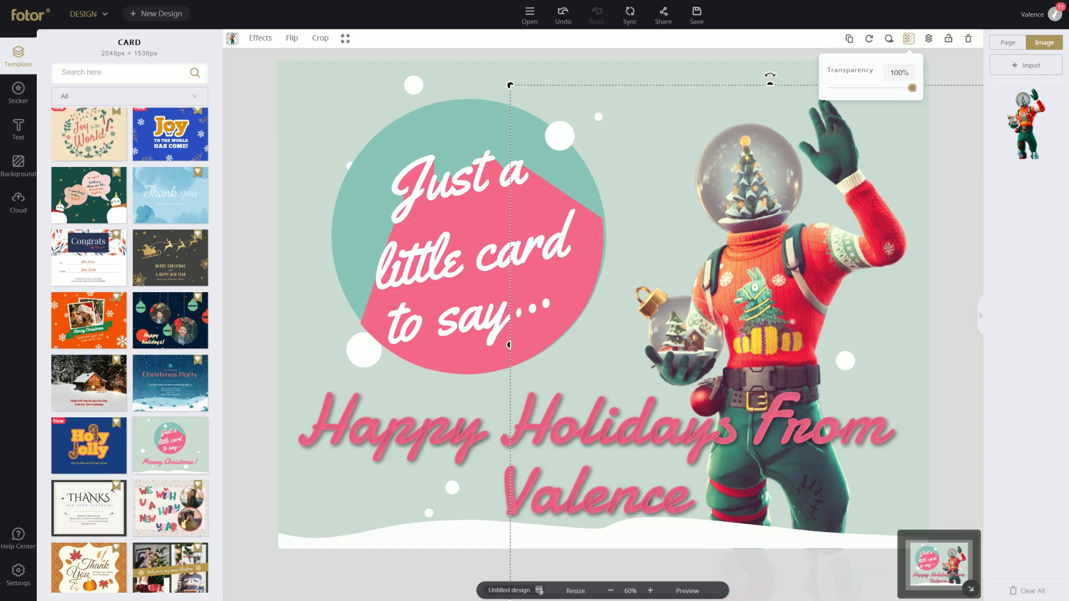
left_click(770, 278)
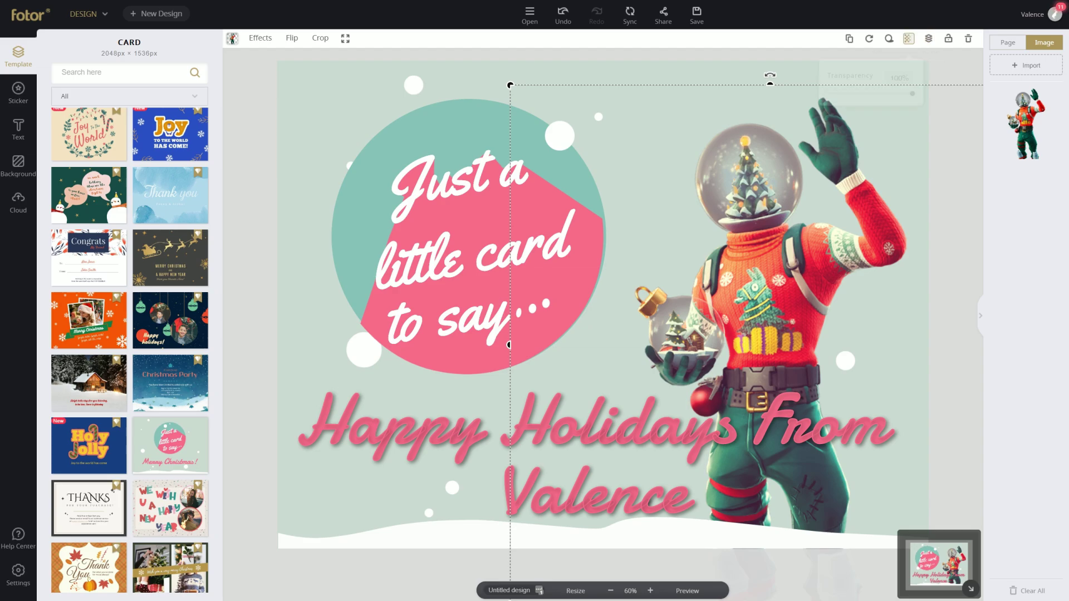
left_click(908, 38)
left_click_drag(908, 88, 899, 88)
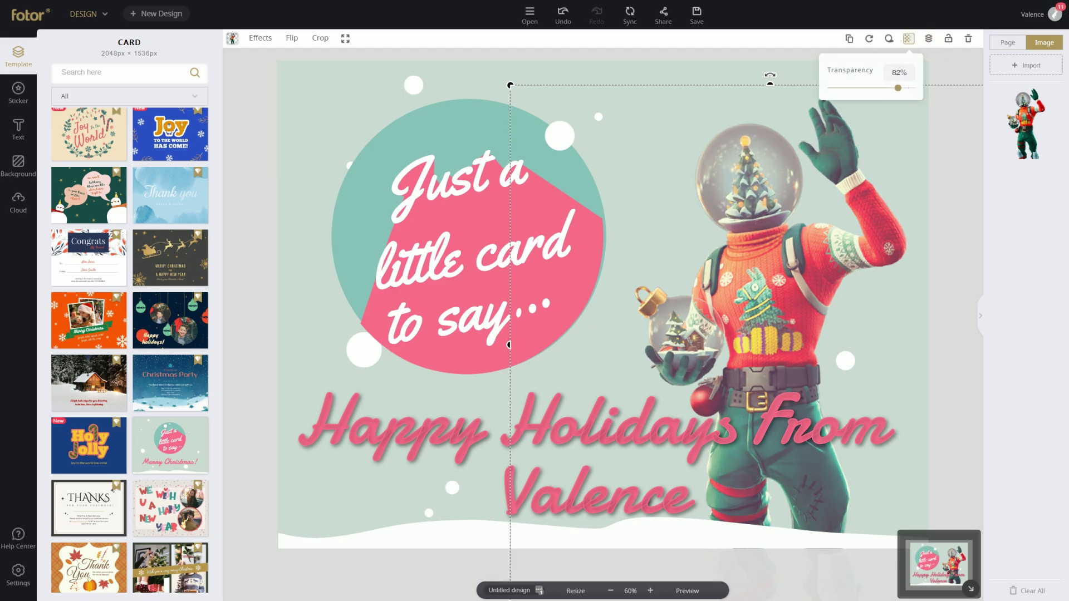
left_click(769, 278)
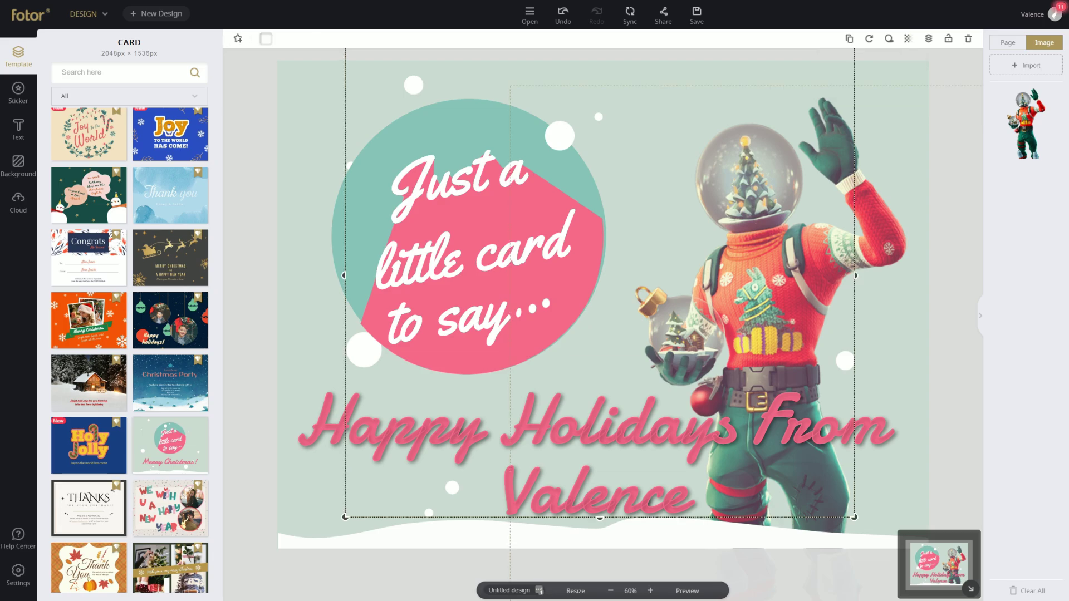
key("Escape")
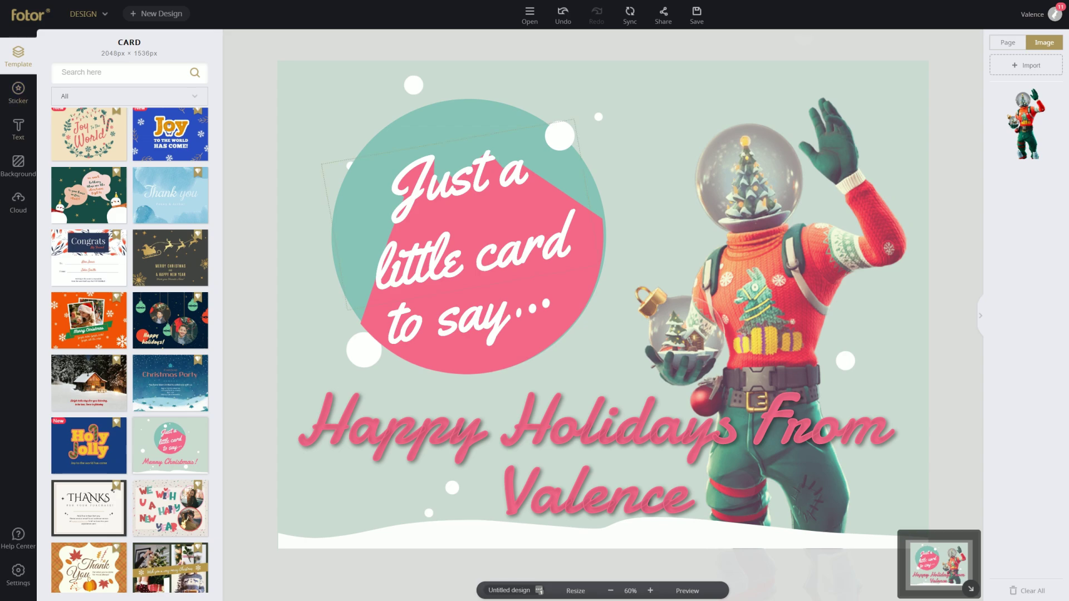
Step: Examine the Christmas Text stickers in the sticker library
left_click(18, 92)
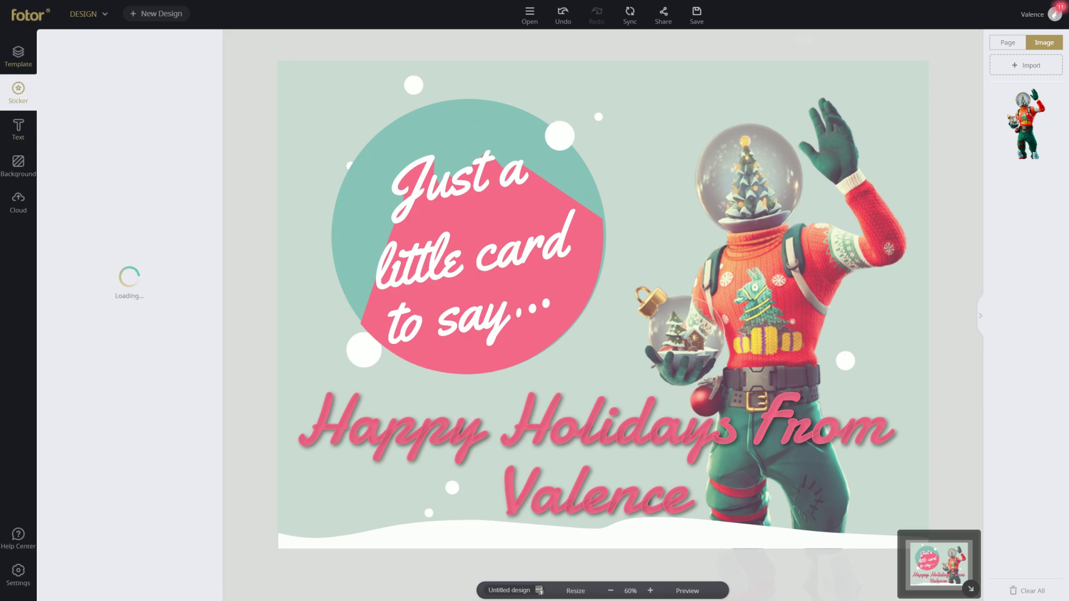
left_click(560, 135)
left_click(598, 117)
left_click(413, 85)
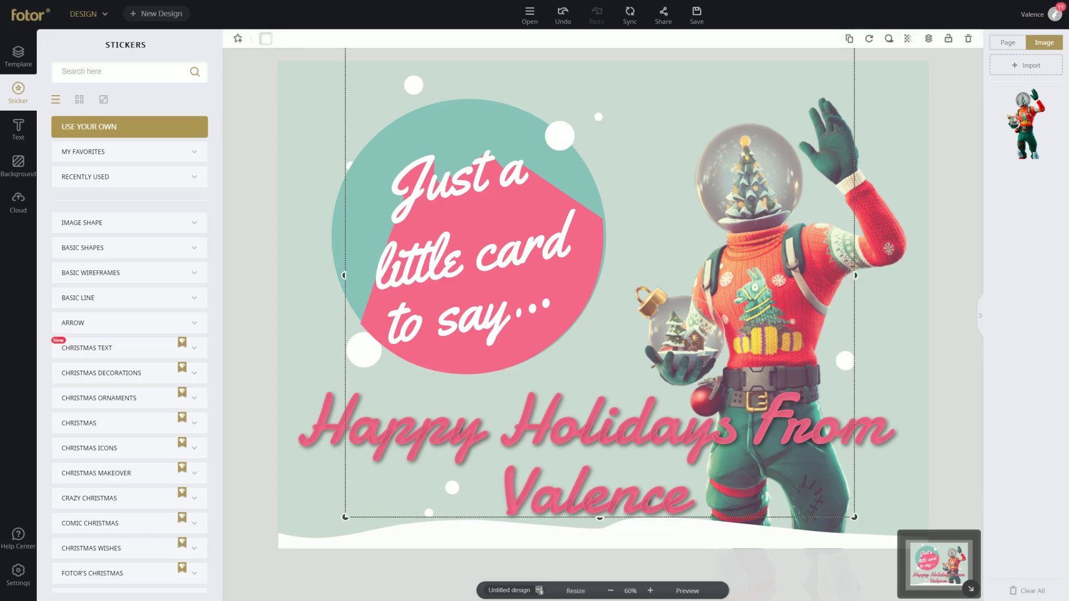
left_click(305, 250)
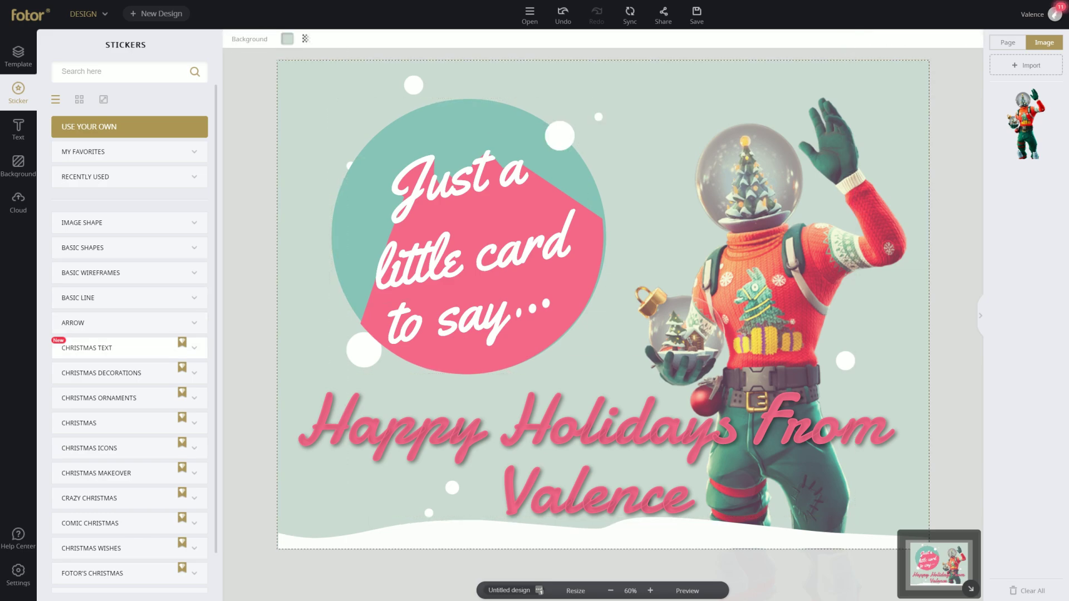
left_click(111, 348)
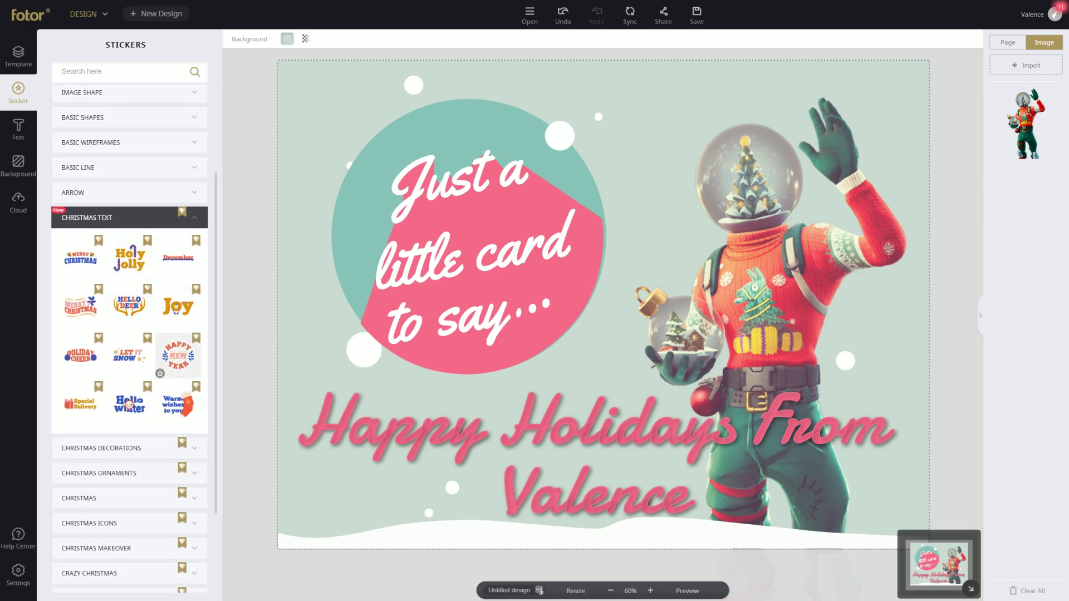
scroll(159, 345, "down", 1)
scroll(130, 256, "up", 2)
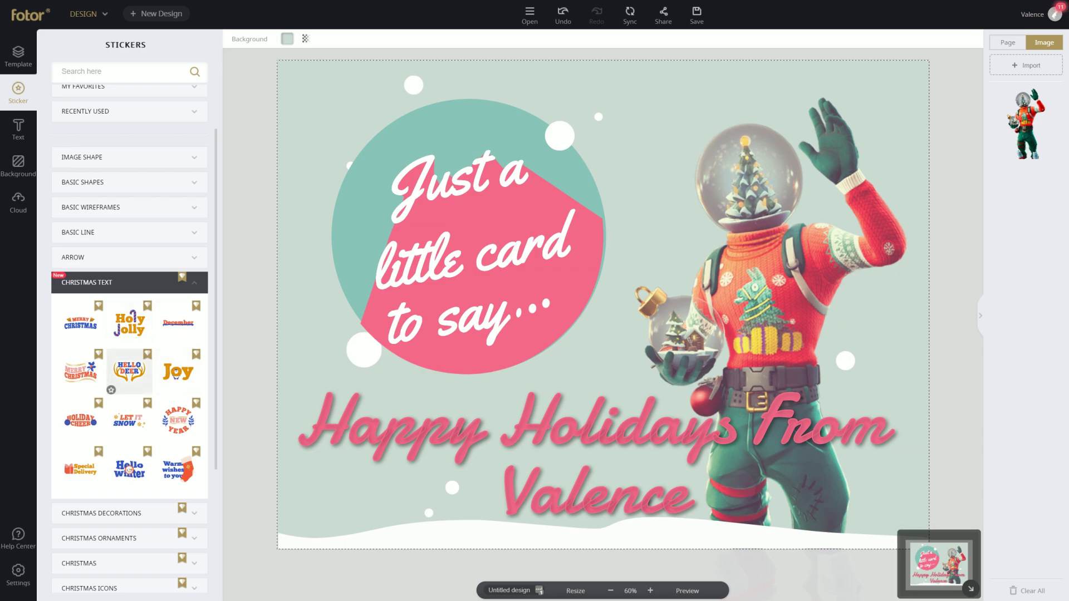
Step: Add the penguin sticker from Christmas Decorations, shrink it and stand it on the circle above the words "Just a"
scroll(177, 364, "down", 2)
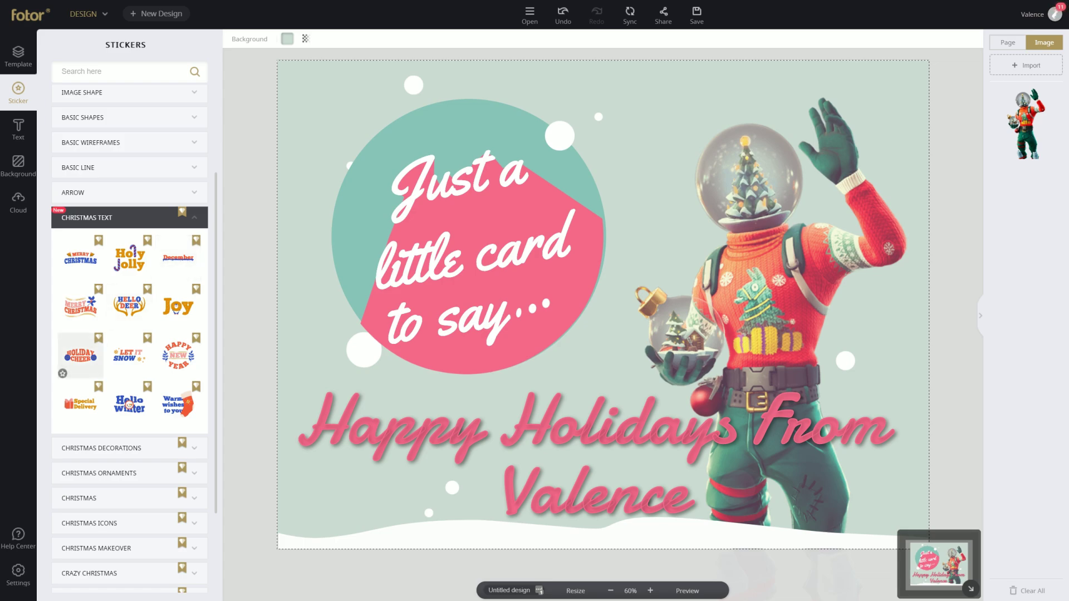
scroll(80, 355, "down", 4)
left_click(101, 329)
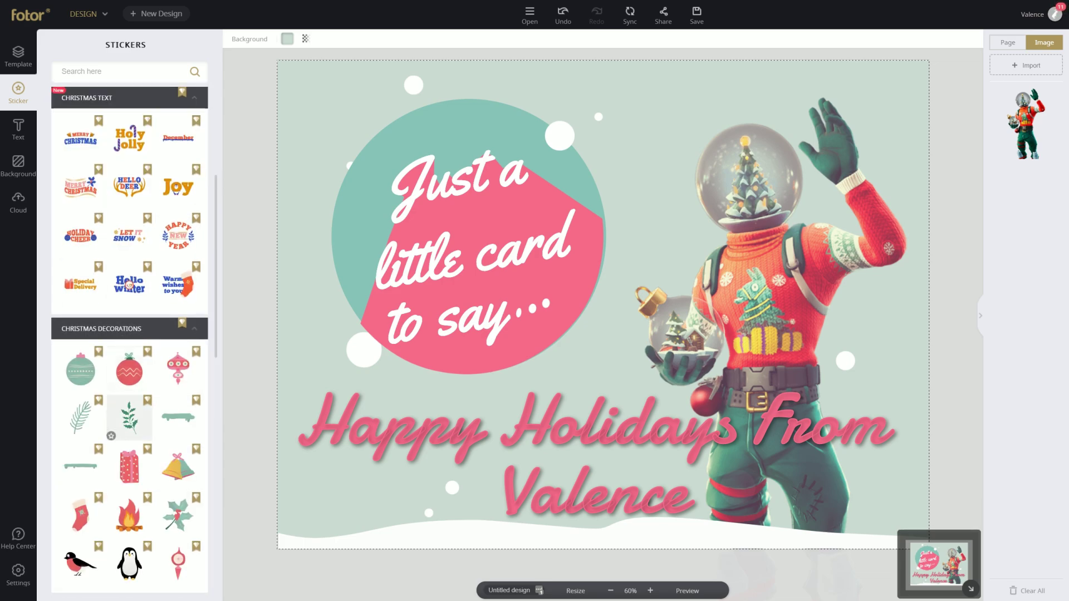
scroll(130, 424, "down", 4)
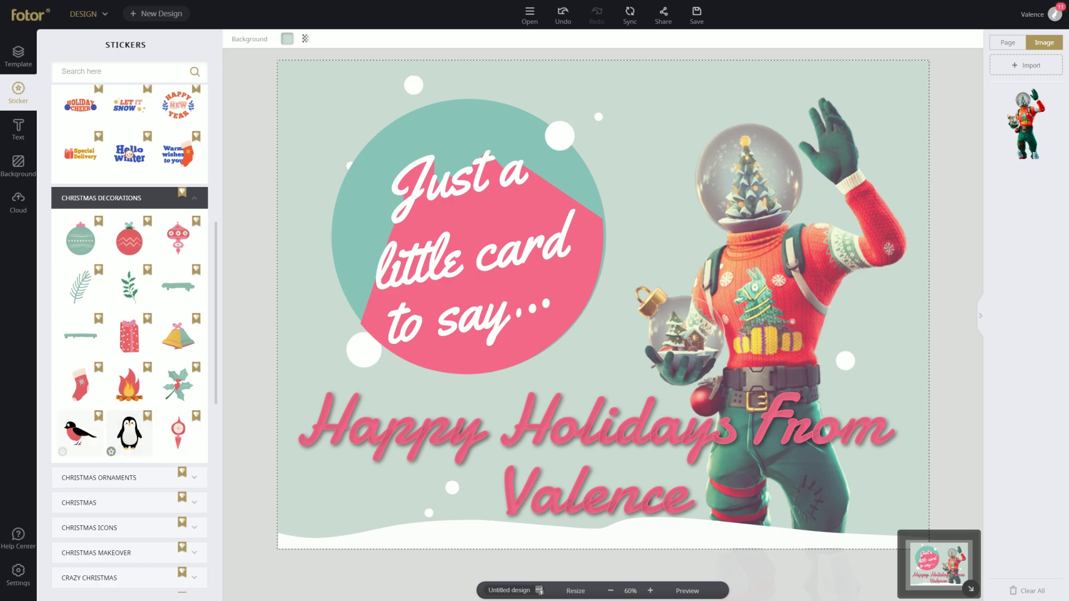
left_click(129, 433)
left_click_drag(385, 205, 430, 136)
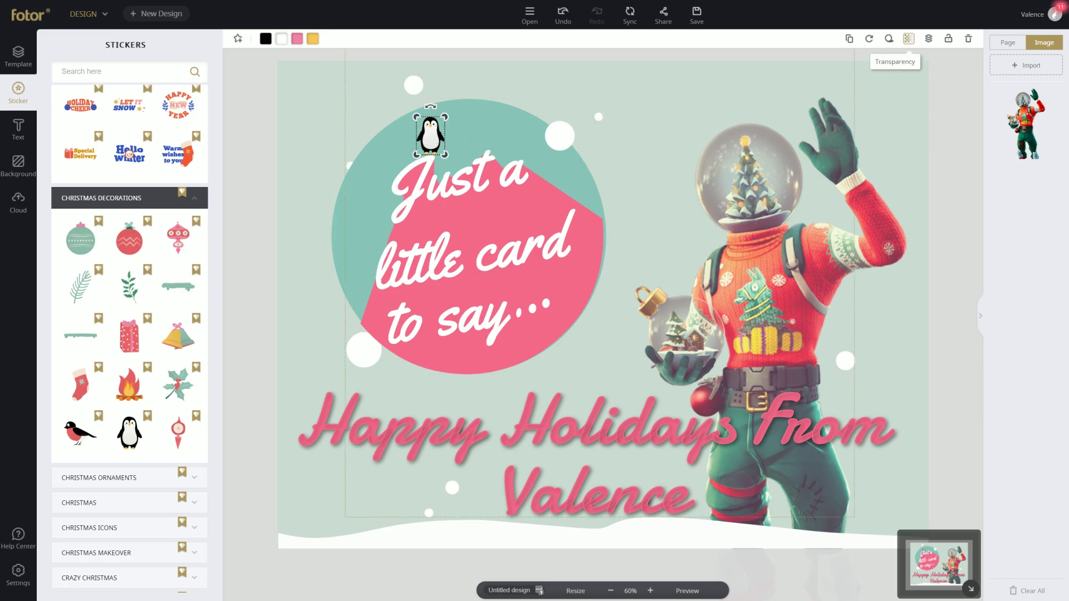
Step: Set the penguin sticker's Transparency to 74% and deselect it
left_click(908, 39)
left_click_drag(912, 88, 879, 88)
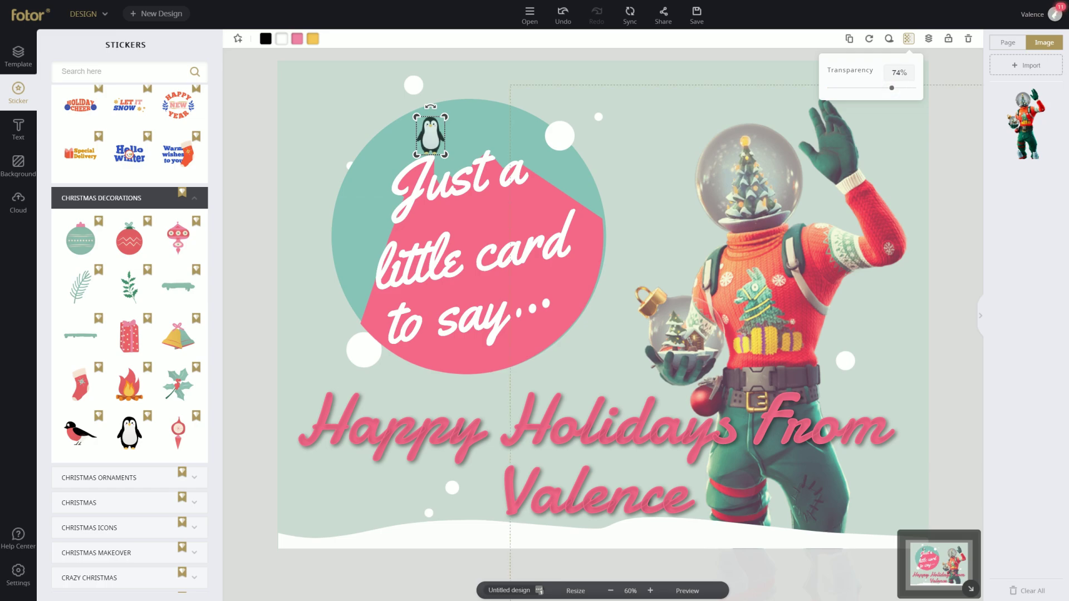
left_click(559, 136)
key("Escape")
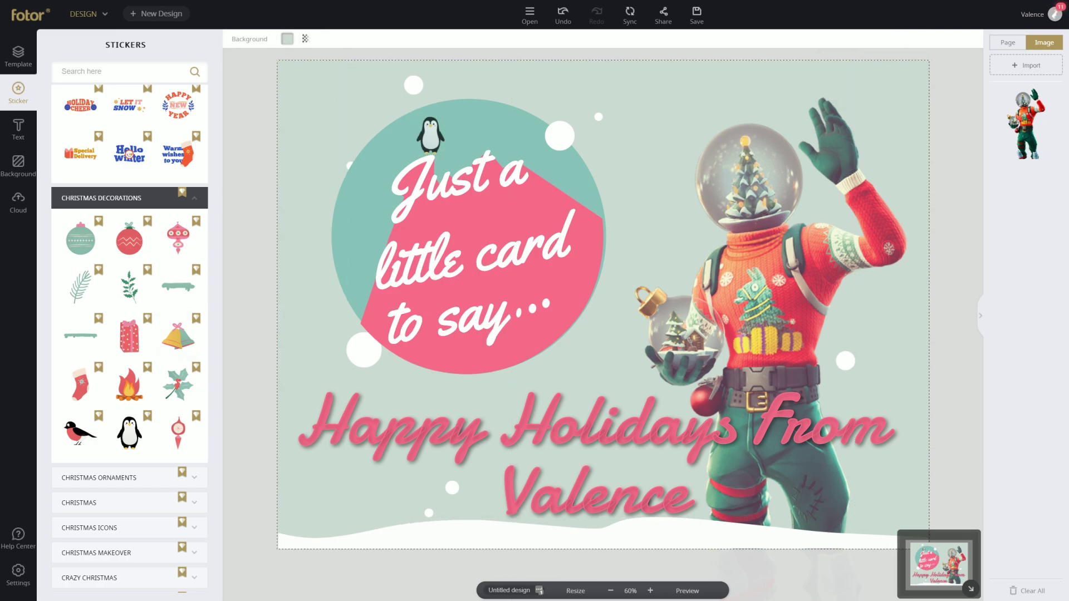
key("Escape")
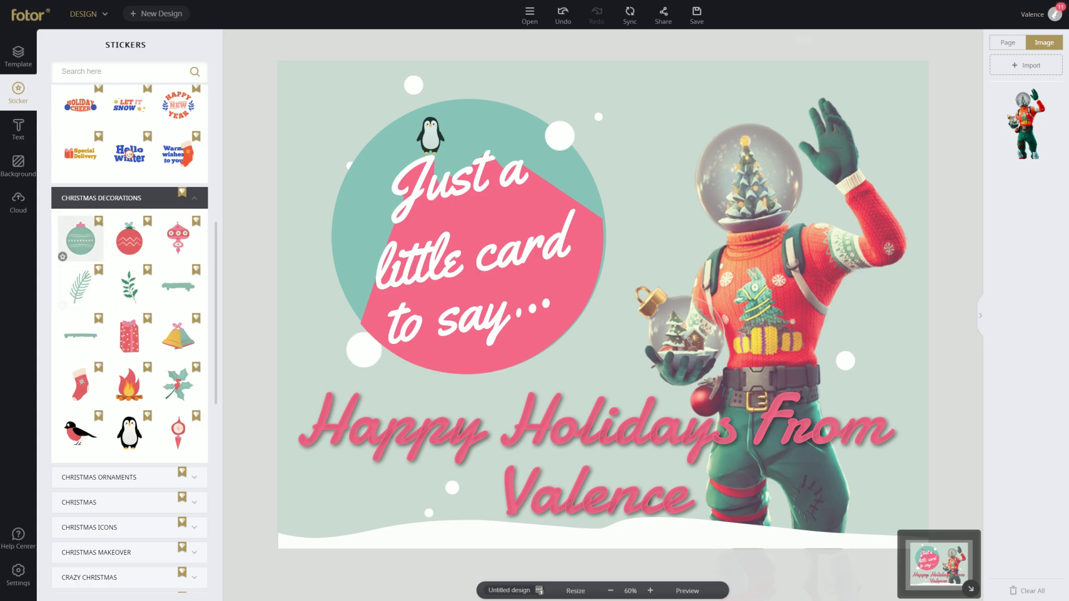
Step: Place the pink gift box sticker in the card's lower-left corner and layer the greeting text in front of it
left_click_drag(129, 336, 321, 487)
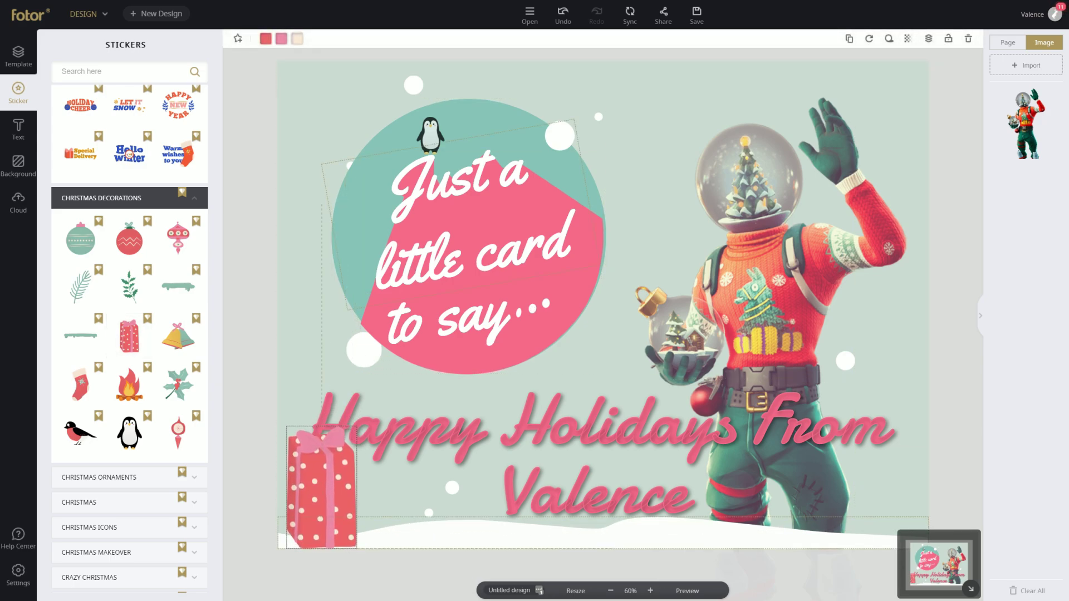
left_click_drag(529, 490, 532, 490)
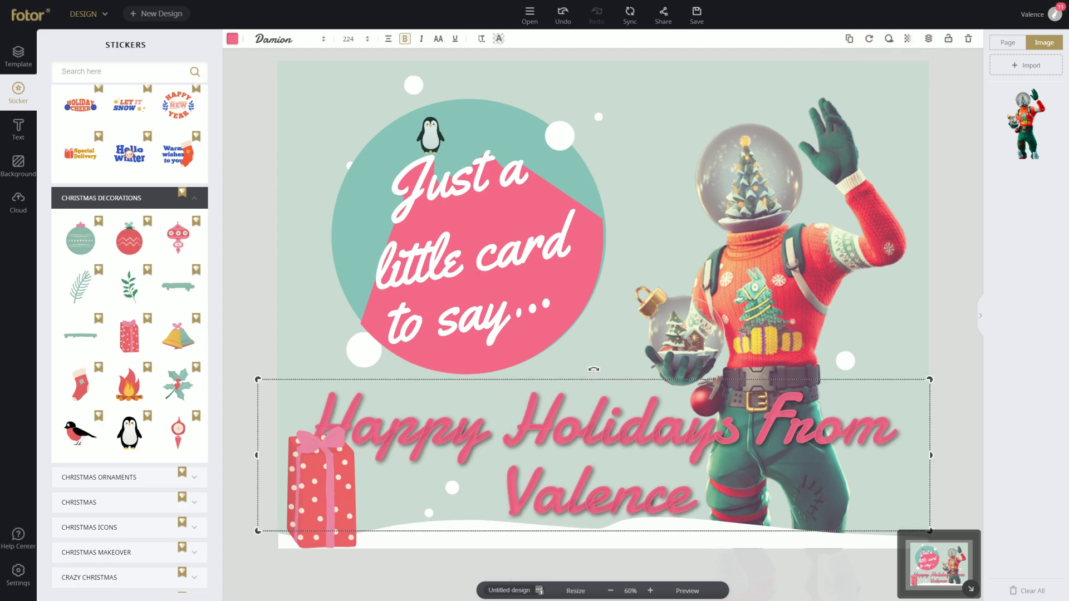
left_click(928, 38)
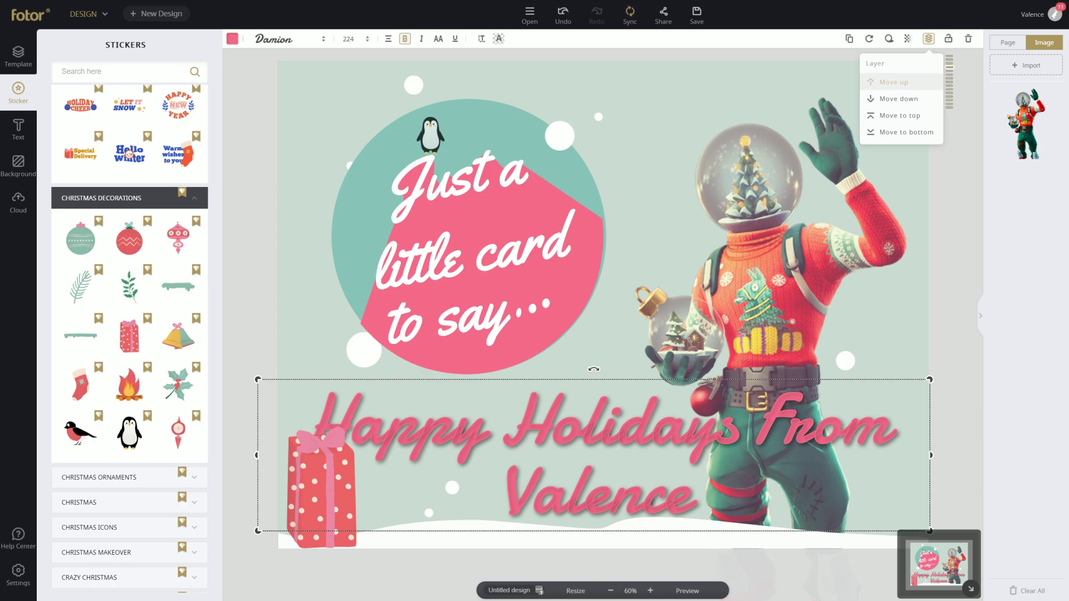
left_click(894, 81)
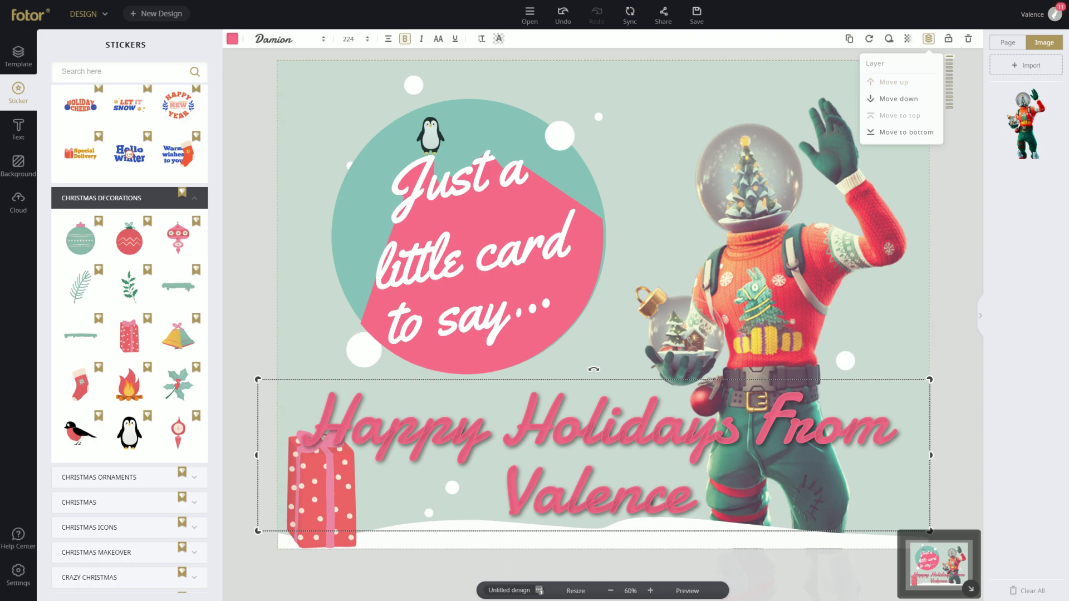
left_click(955, 223)
left_click(498, 493)
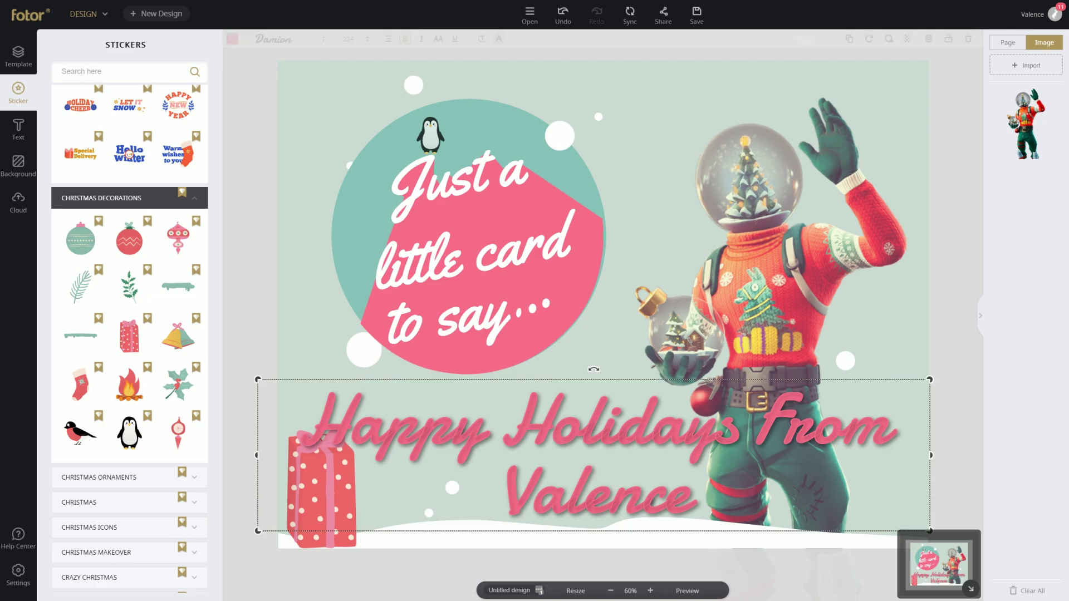
Step: Set the gift box sticker's Transparency to 47%
left_click(340, 539)
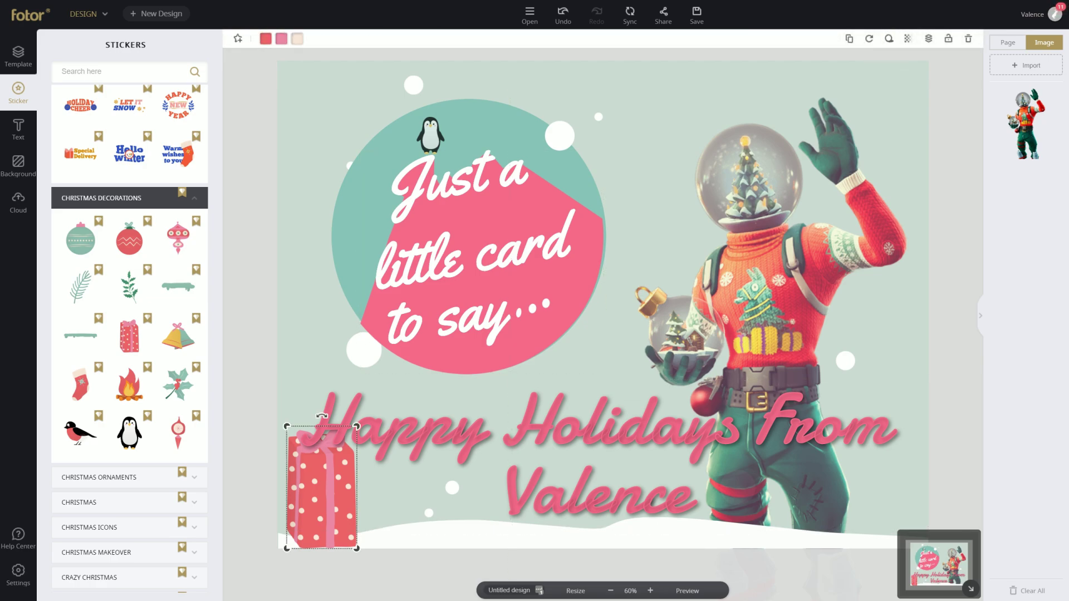
left_click(908, 38)
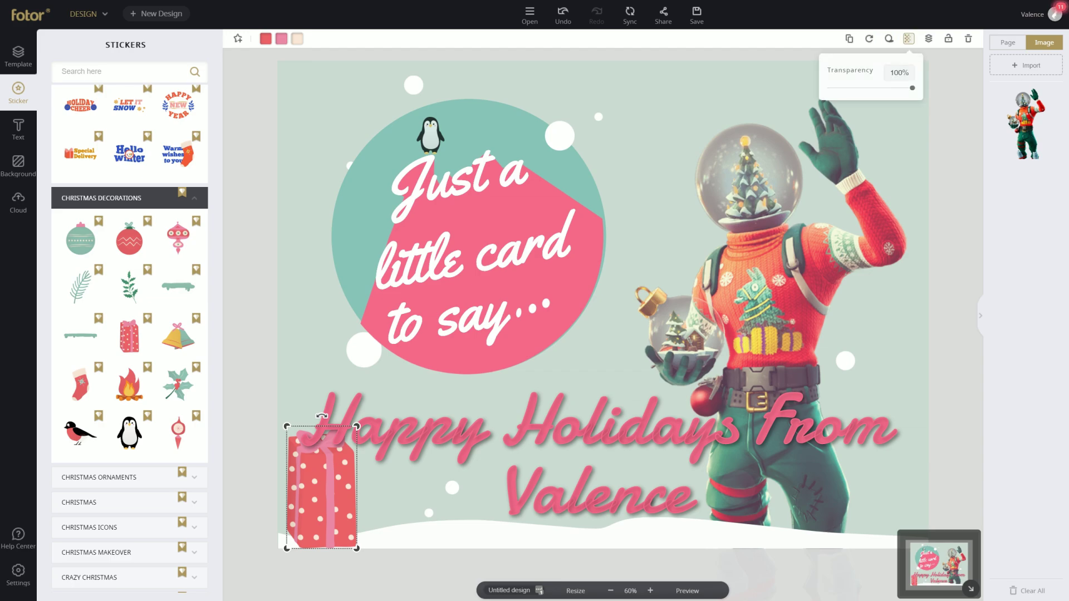
left_click_drag(912, 88, 872, 88)
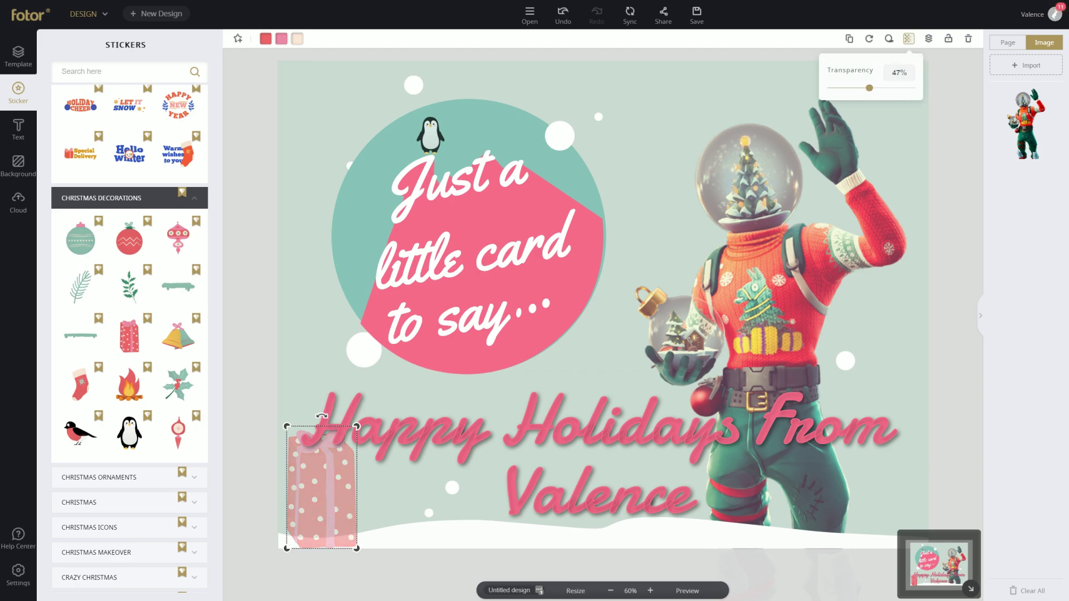
Step: Shrink the gift box and position it beneath the word "Happy", and nudge the greeting text slightly up and to the right
left_click_drag(322, 487, 343, 484)
left_click_drag(378, 423, 359, 453)
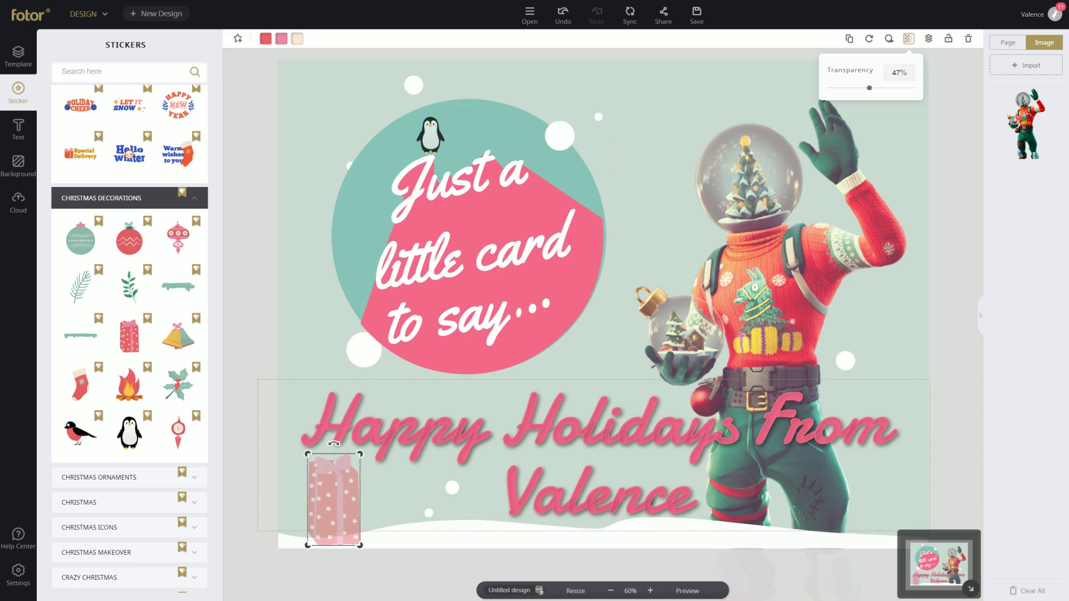
mouse_move(593, 454)
left_mouse_down()
mouse_move(580, 452)
mouse_move(600, 452)
left_mouse_up()
left_click(245, 384)
Step: Add a snowflake sticker from Christmas Ornaments, shrink it and place it above the character's globe helmet
scroll(120, 345, "down", 3)
left_click(120, 282)
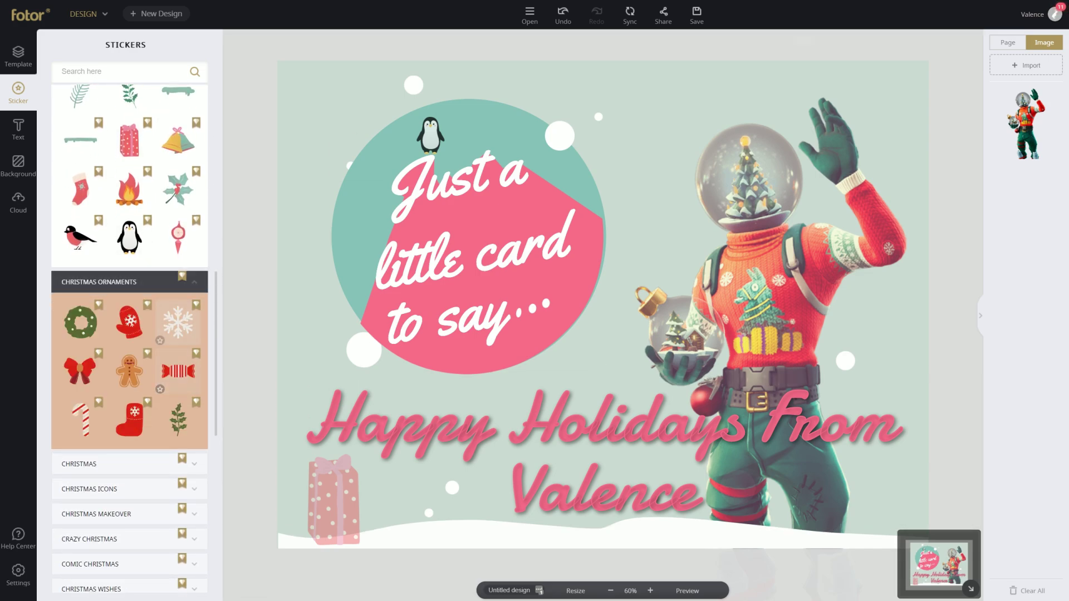
left_click_drag(178, 322, 625, 181)
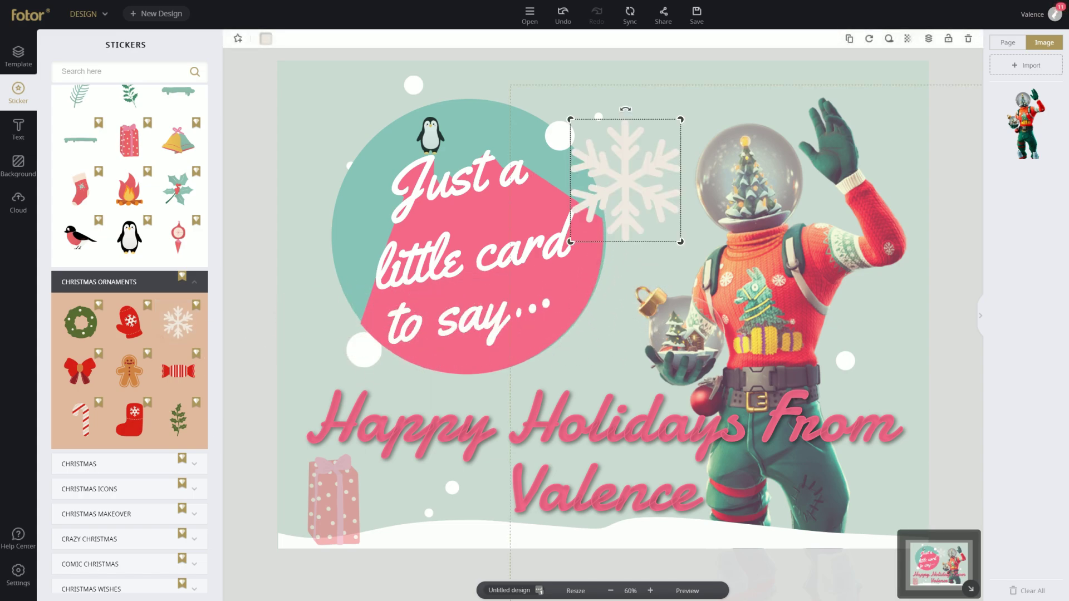
left_click_drag(680, 242, 700, 95)
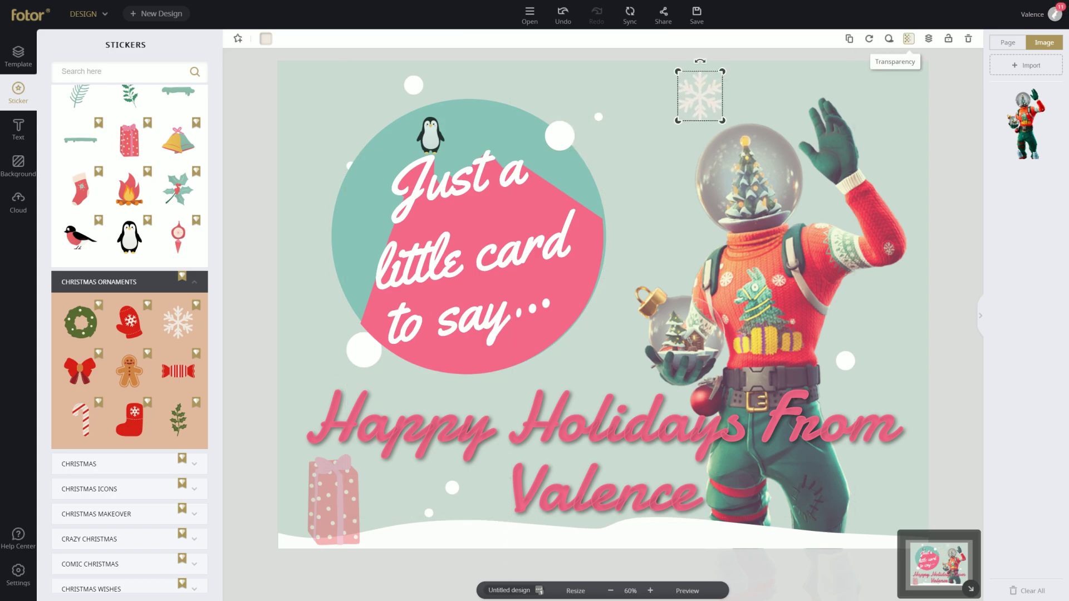
left_click(908, 39)
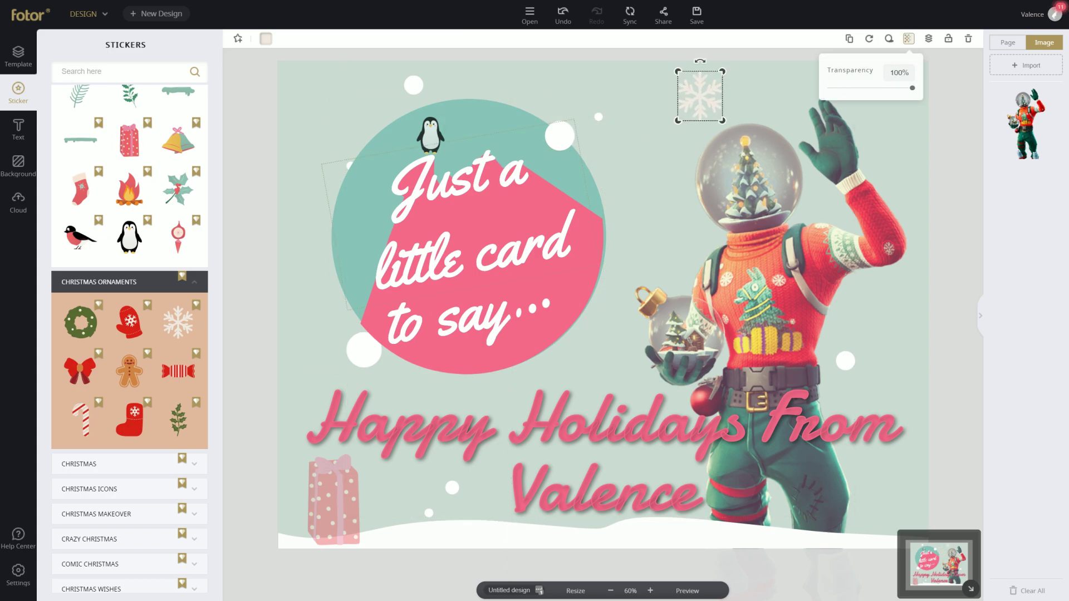
Step: Add a second snowflake sticker, shrink it and place it in the card's upper-left corner
left_click_drag(178, 322, 308, 116)
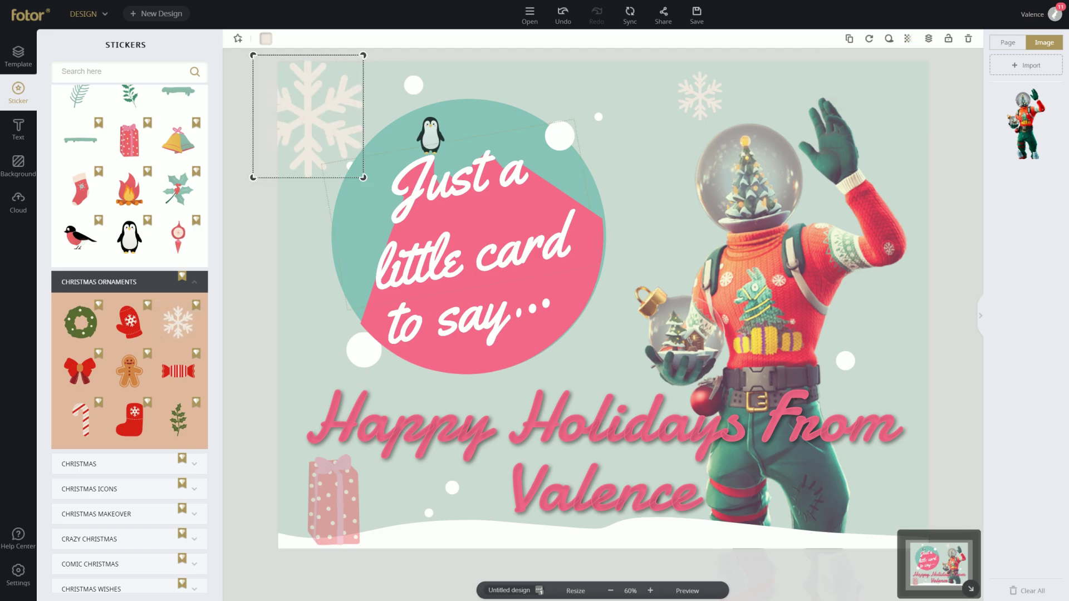
left_click_drag(363, 177, 327, 138)
mouse_move(291, 97)
left_mouse_down()
mouse_move(324, 89)
mouse_move(303, 92)
left_mouse_up()
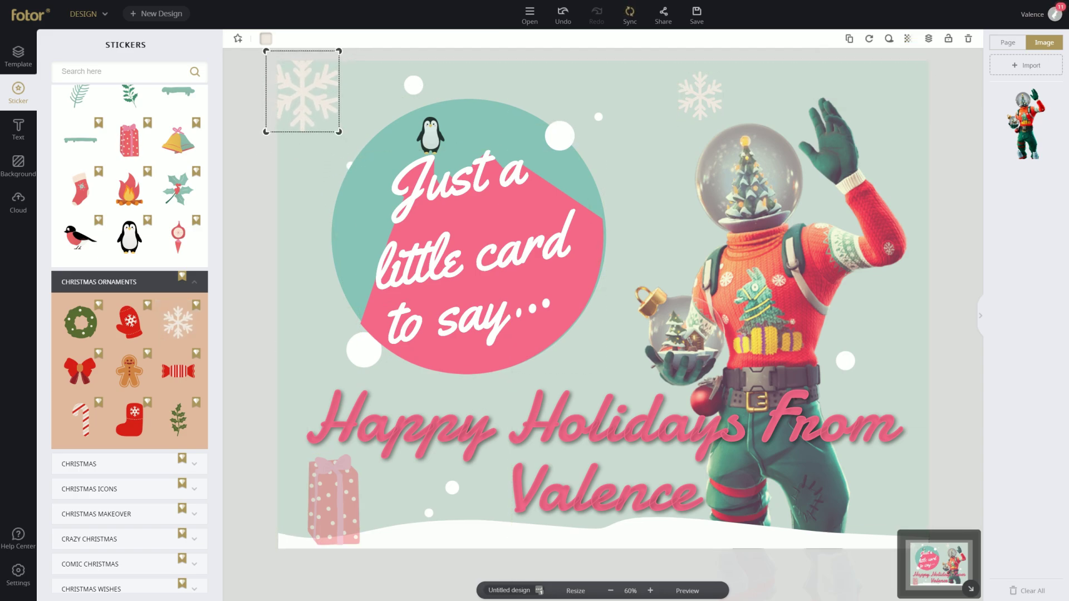
Step: Add a large snowflake over the character's raised arm and a smaller one at the circle's lower-right edge
left_click_drag(178, 322, 889, 247)
left_click_drag(178, 322, 568, 328)
left_click_drag(625, 389, 592, 353)
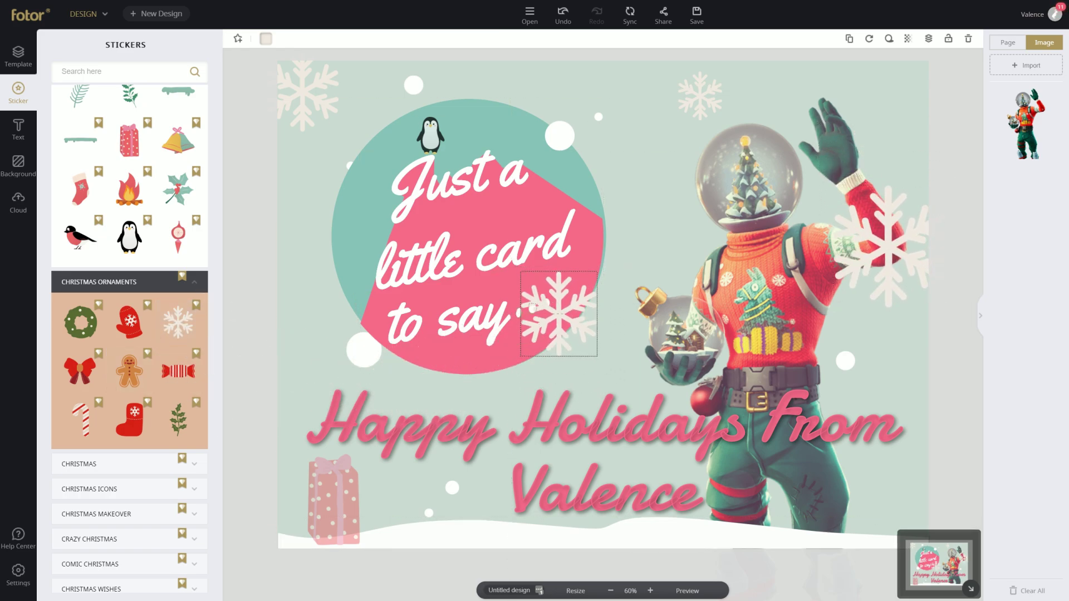
left_click_drag(553, 310, 593, 339)
Step: Add the candy cane sticker, tilt it counterclockwise and lay it across the globe helmet and raised hand
left_click_drag(81, 420, 798, 120)
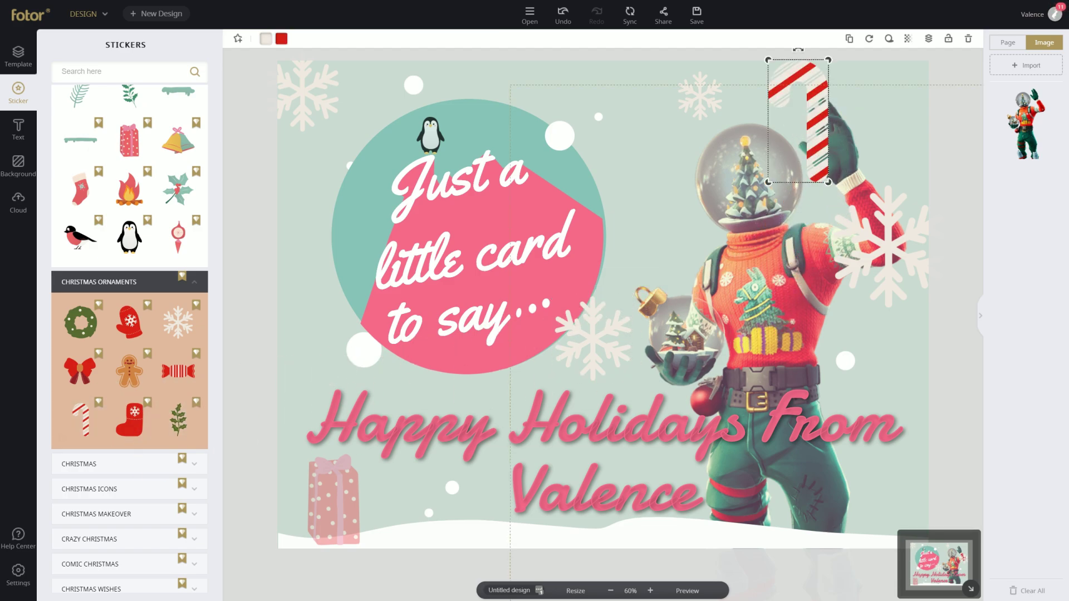
left_click_drag(797, 49, 747, 70)
left_click_drag(797, 121, 800, 142)
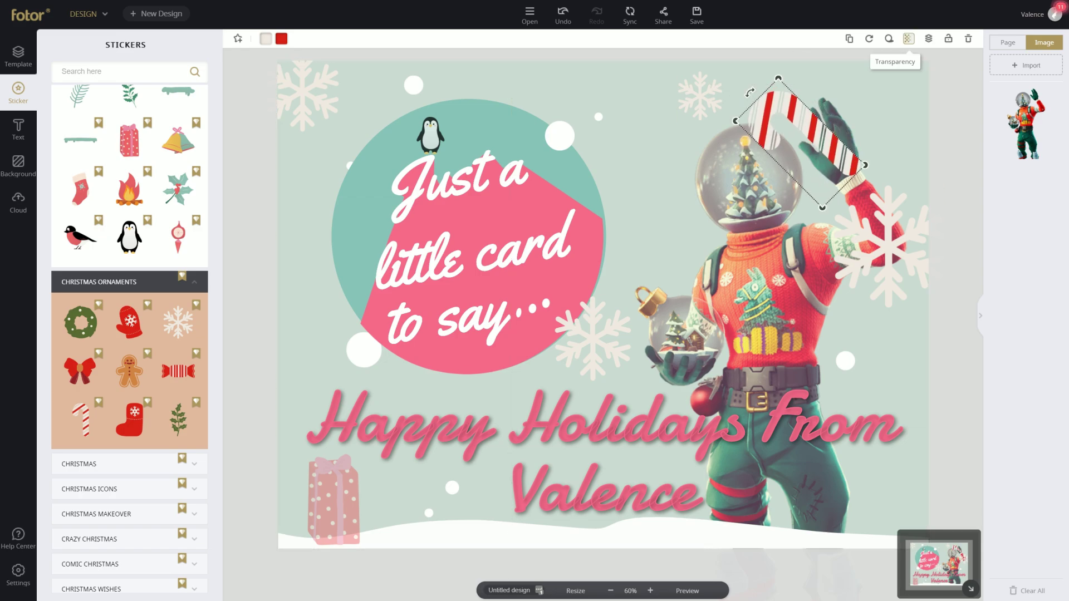
Step: Give the candy cane a drop shadow with Transparency 74, Blur 20, Distance 1 and Angle 222°
left_click(888, 38)
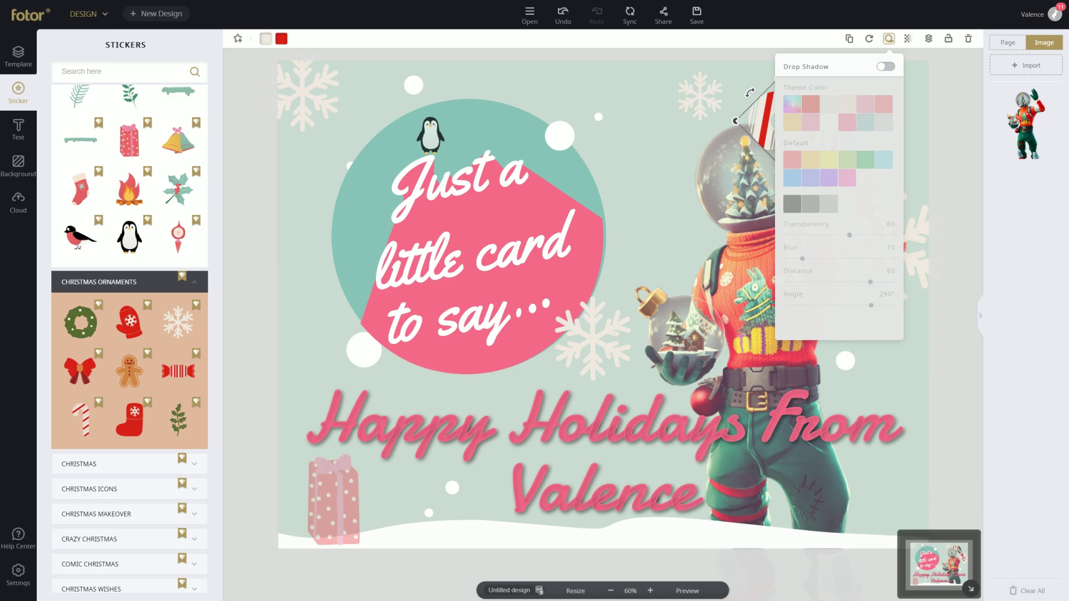
left_click(885, 67)
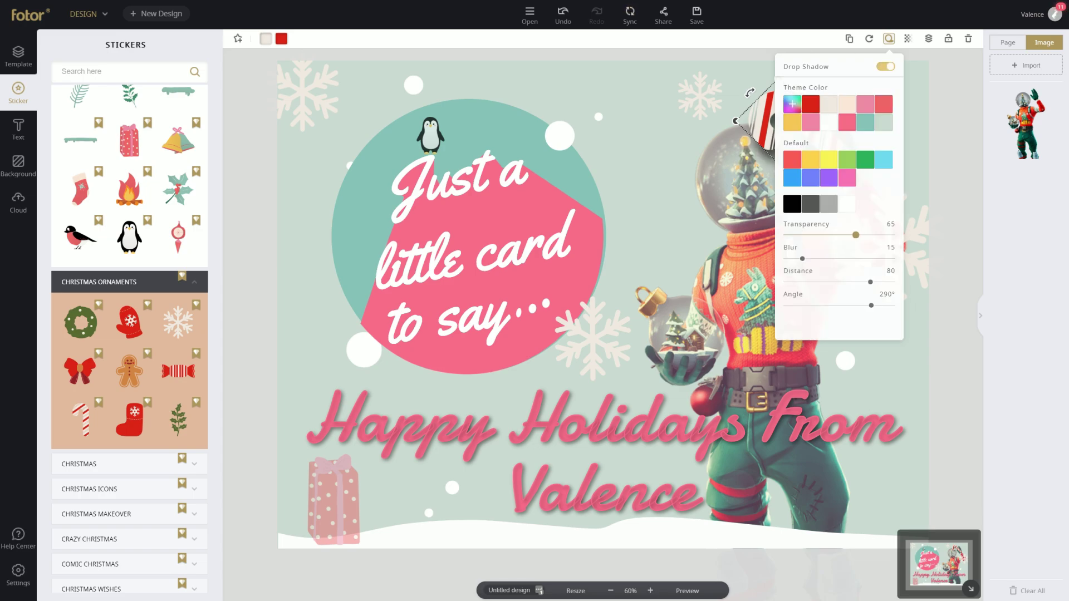
left_click_drag(802, 258, 802, 282)
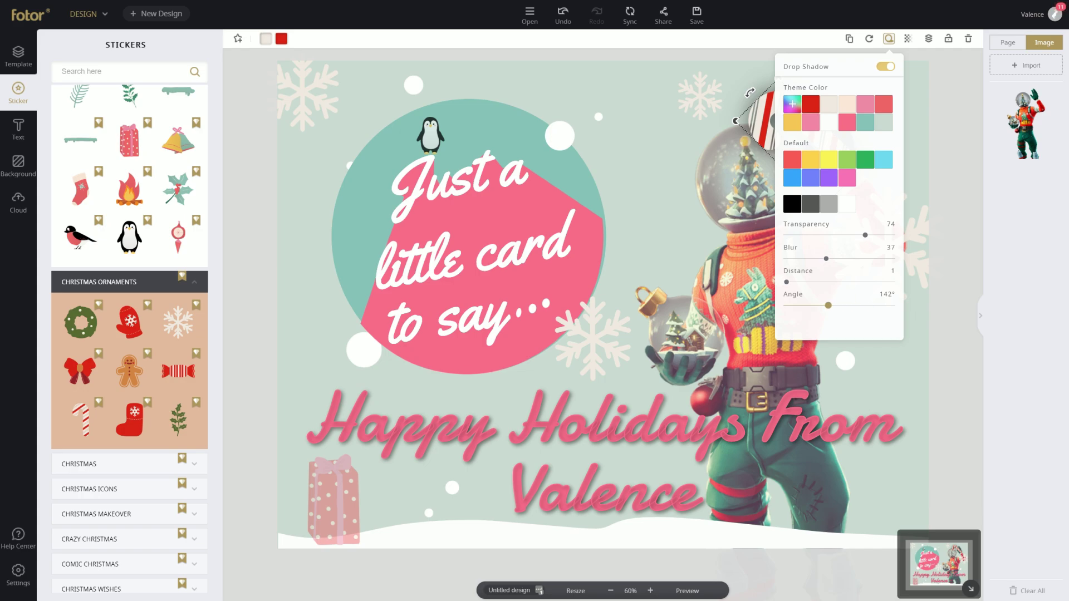
left_click_drag(826, 258, 808, 258)
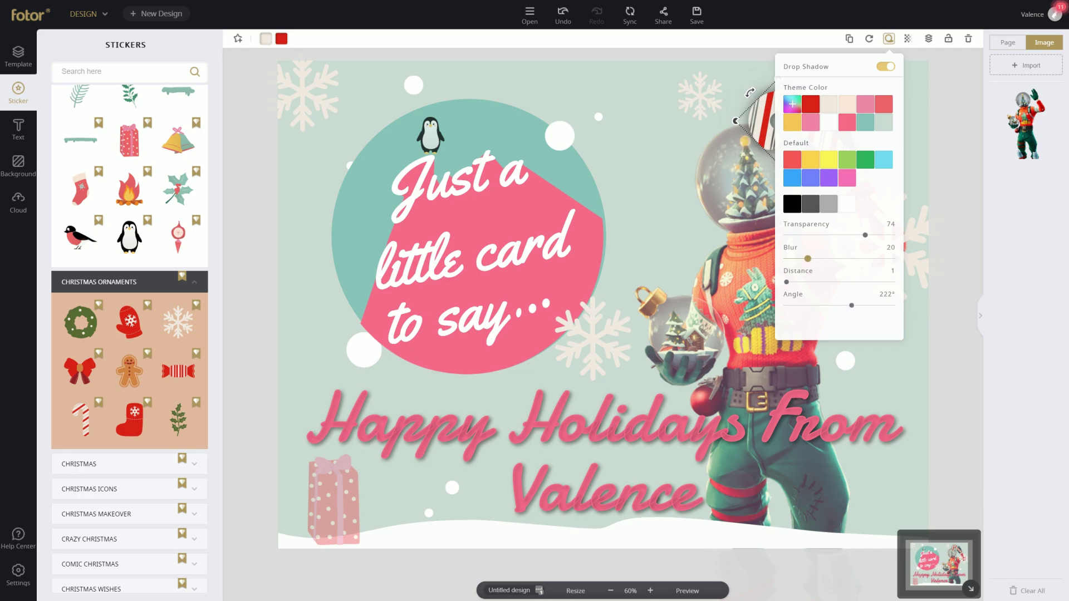
left_click(741, 261)
left_click(623, 114)
left_click(752, 262)
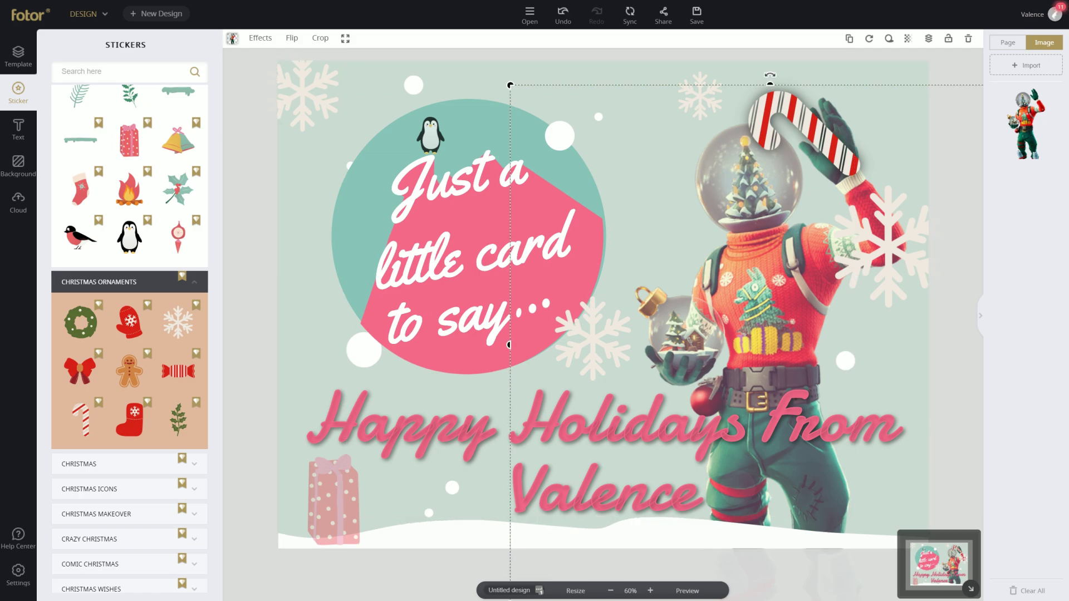
Step: Add the white moustache sticker from Christmas Makeover, shrink it and place it over the character's globe helmet
scroll(156, 471, "down", 3)
left_click(156, 339)
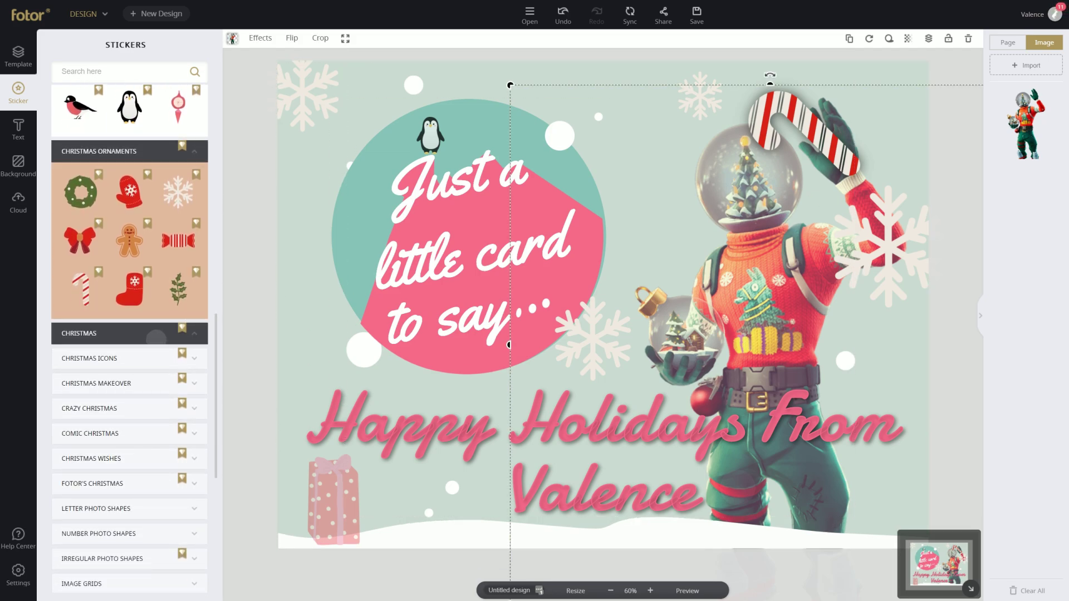
scroll(136, 375, "down", 2)
left_click(137, 418)
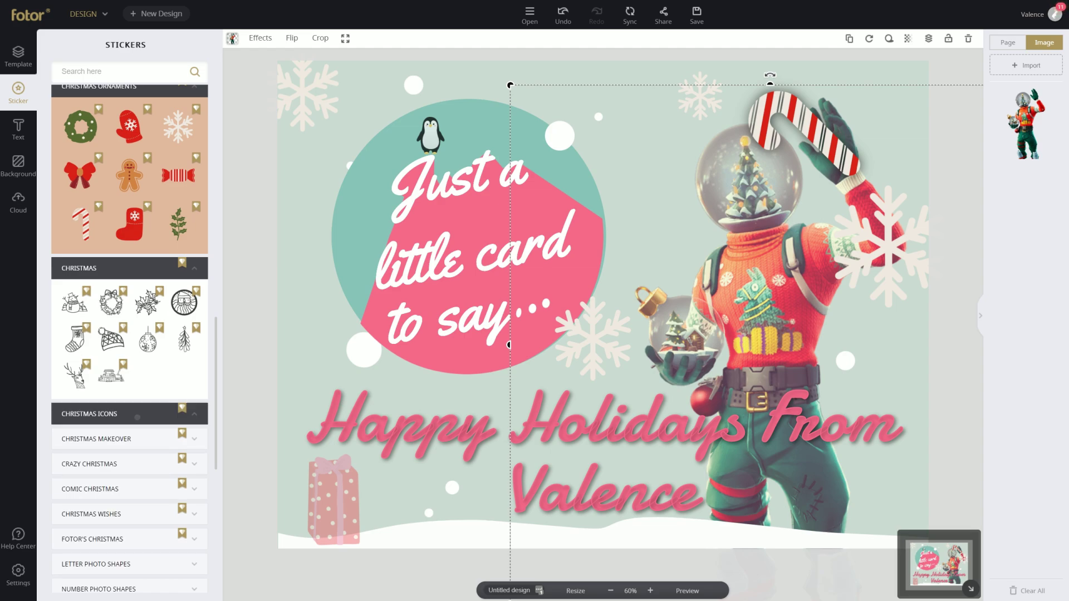
scroll(137, 417, "down", 4)
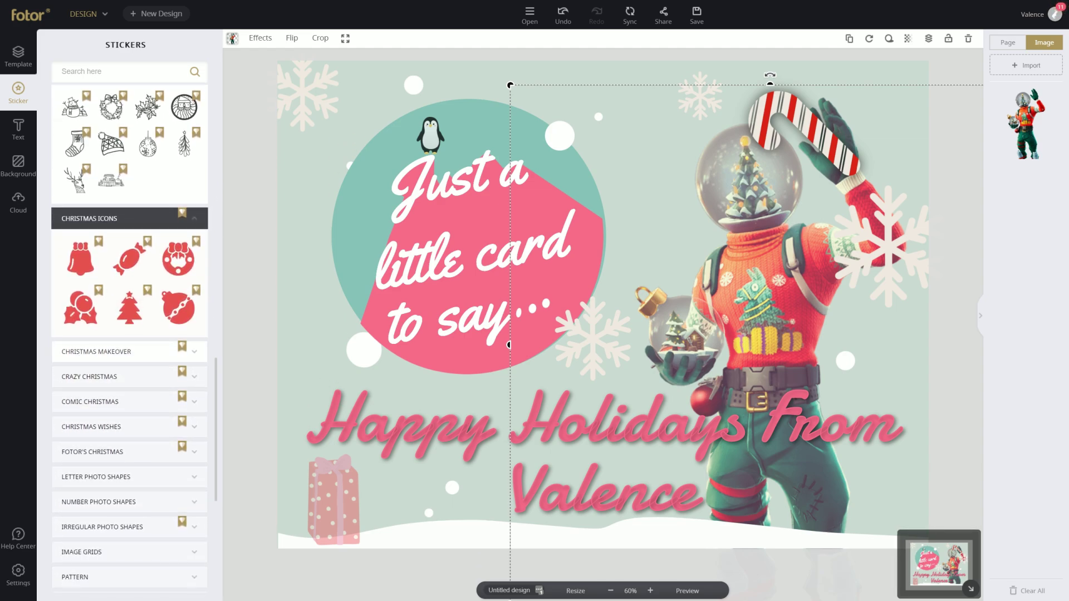
left_click(133, 351)
scroll(128, 390, "down", 2)
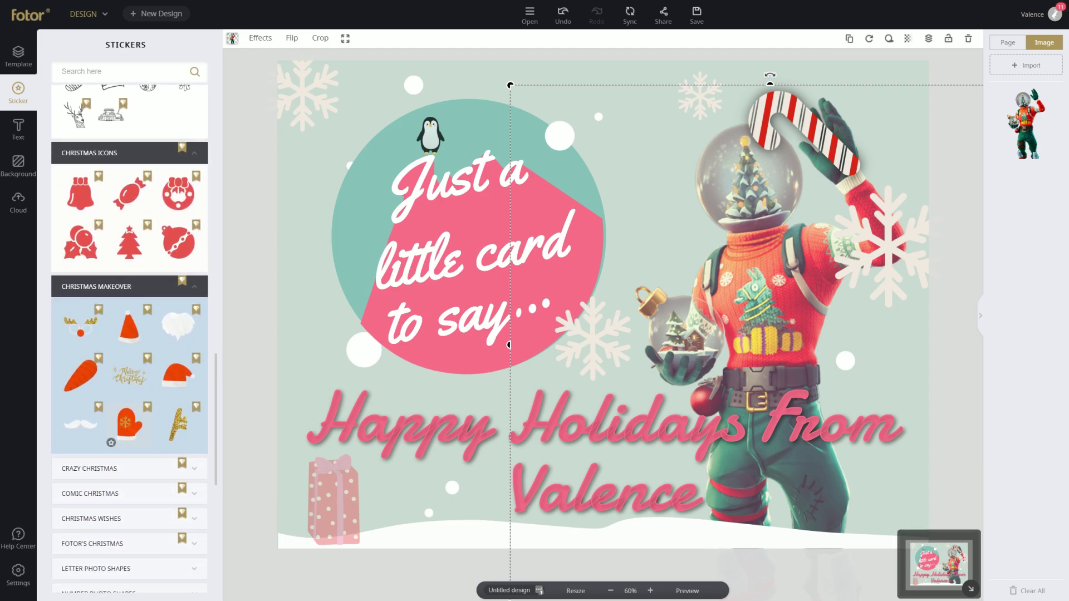
left_click_drag(81, 424, 741, 201)
left_click_drag(822, 223, 750, 193)
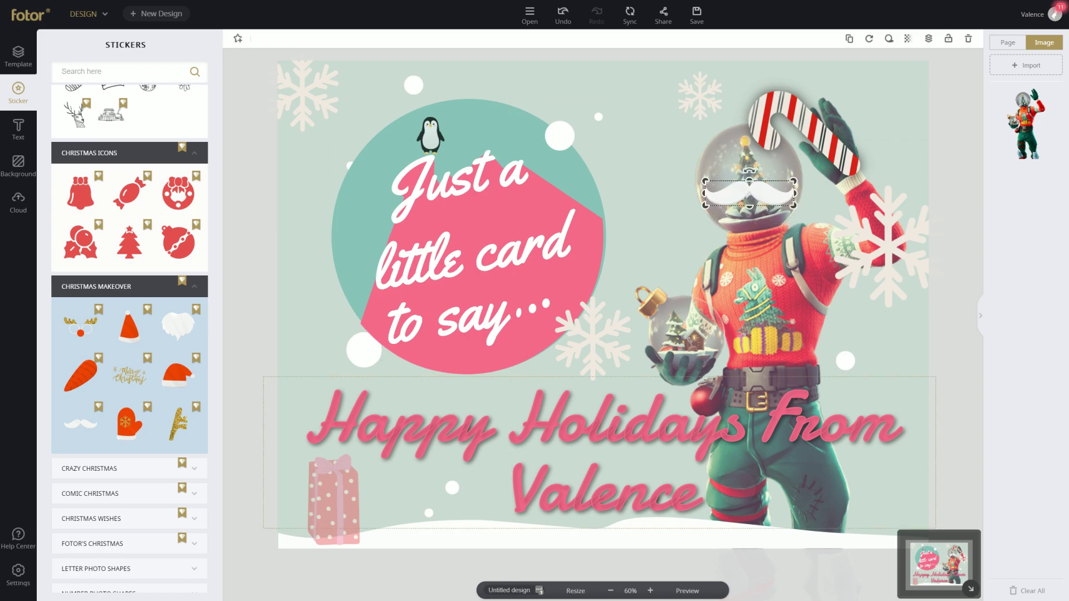
Step: Add the gold antlers, glasses and red nose sticker from Christmas Makeover, shrink it and place it over the character's helmet
scroll(129, 279, "down", 2)
left_click_drag(81, 261, 731, 148)
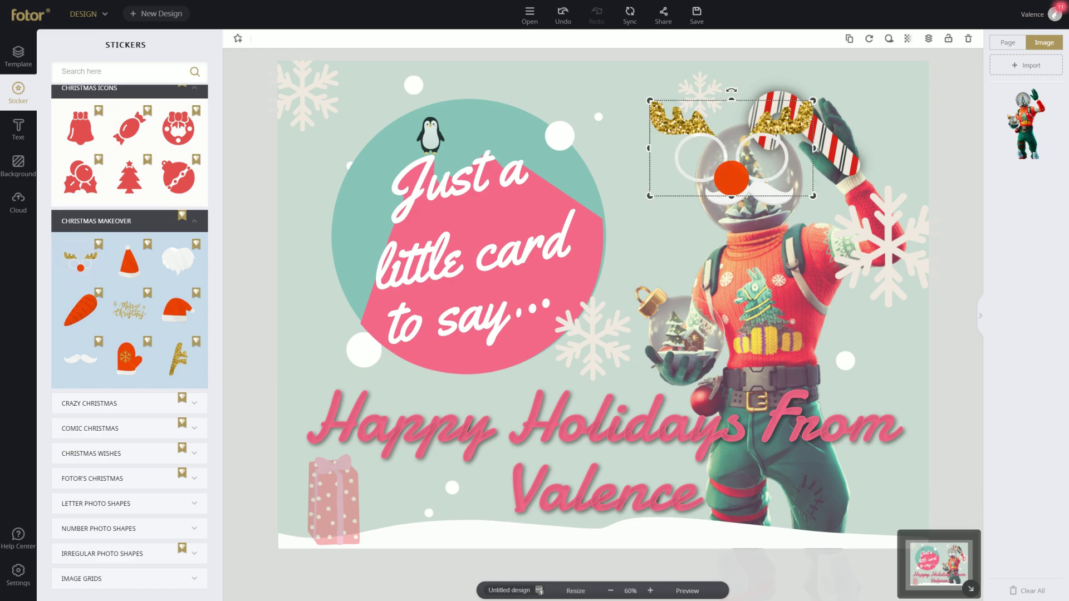
left_click_drag(813, 195, 777, 175)
left_click_drag(713, 137, 749, 154)
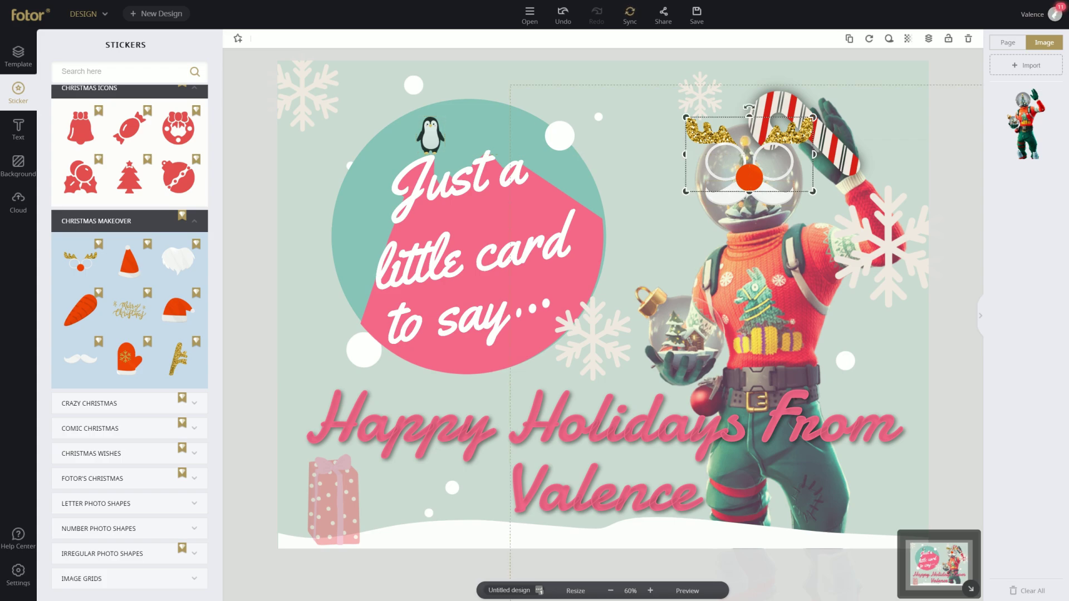
Step: Add the running Santa sticker from Comic Christmas, shrink it and place it on the snow beside the gift box
left_click(129, 403)
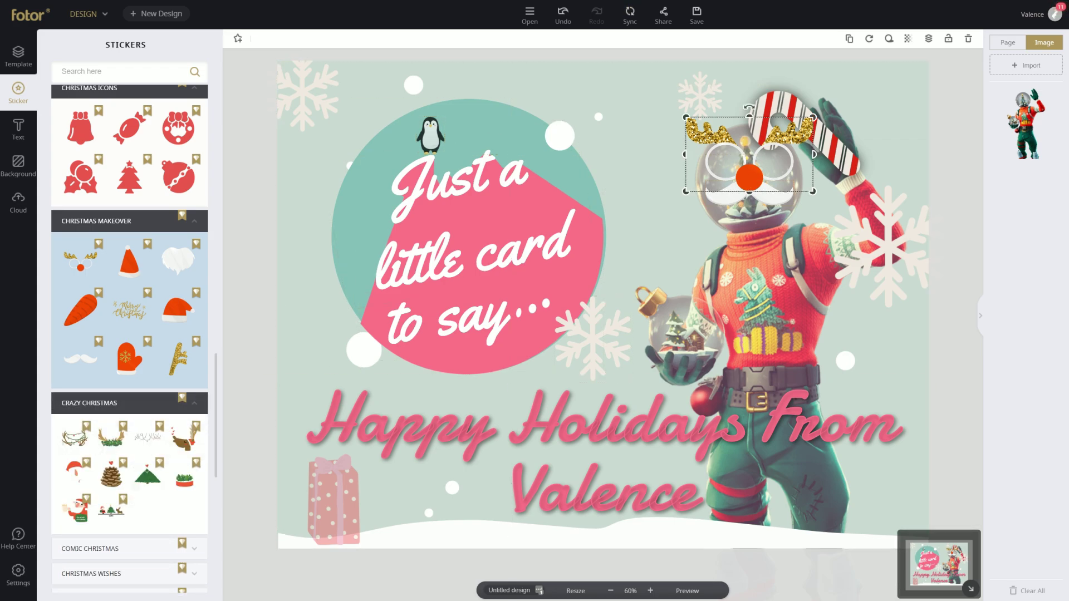
scroll(74, 409, "down", 1)
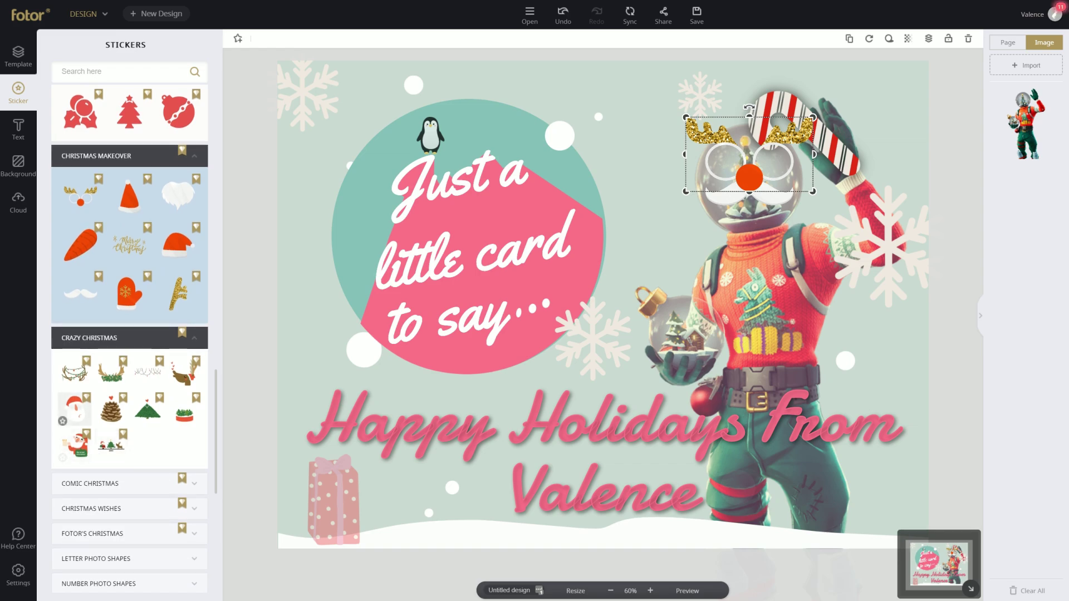
scroll(74, 409, "down", 2)
left_click(89, 353)
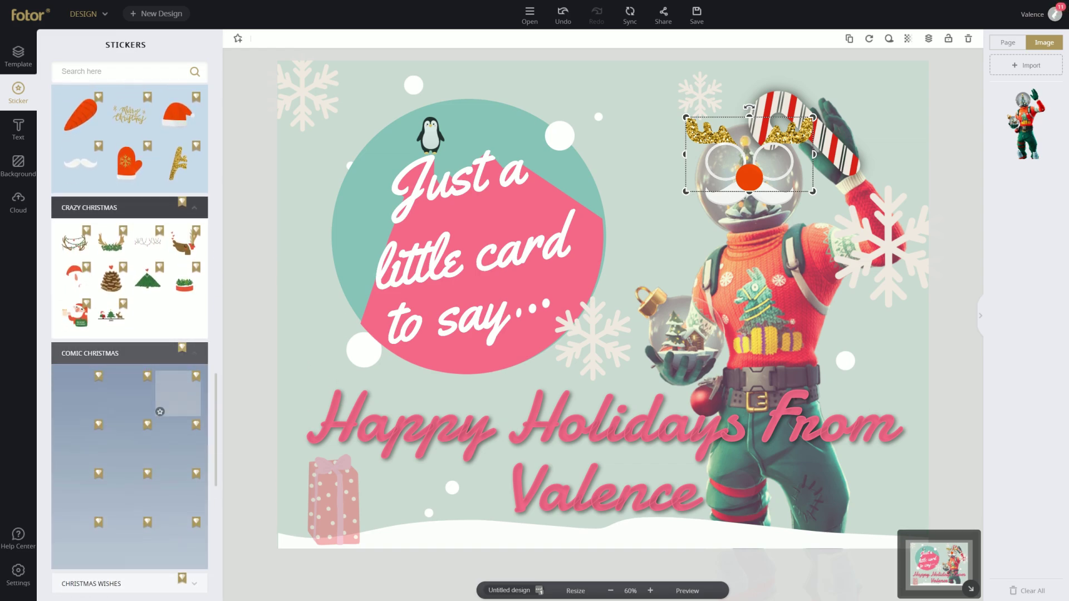
scroll(134, 423, "down", 1)
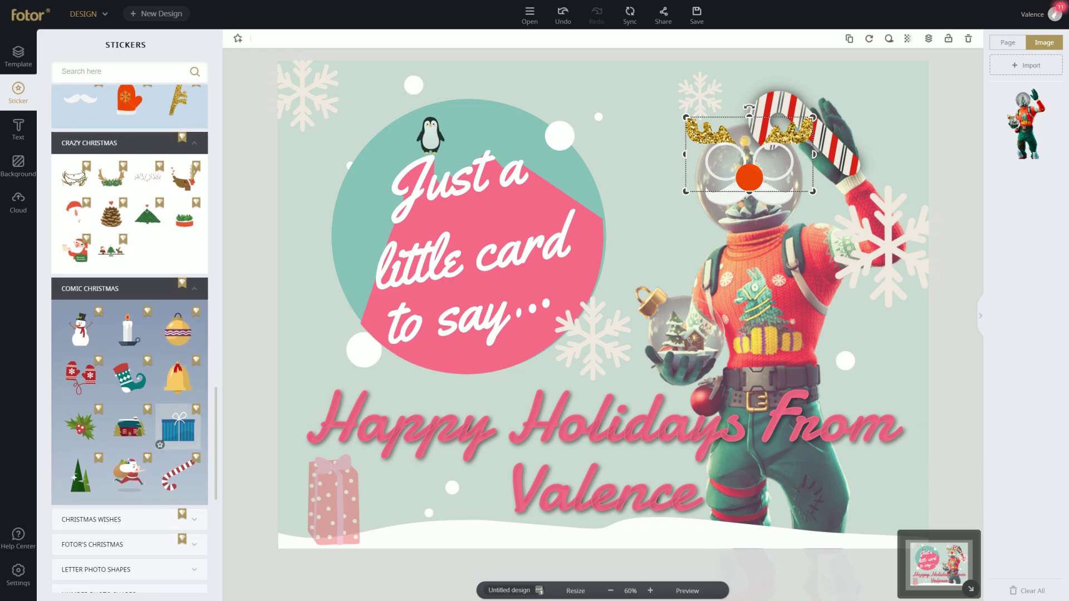
mouse_move(134, 473)
left_click_drag(134, 473, 430, 497)
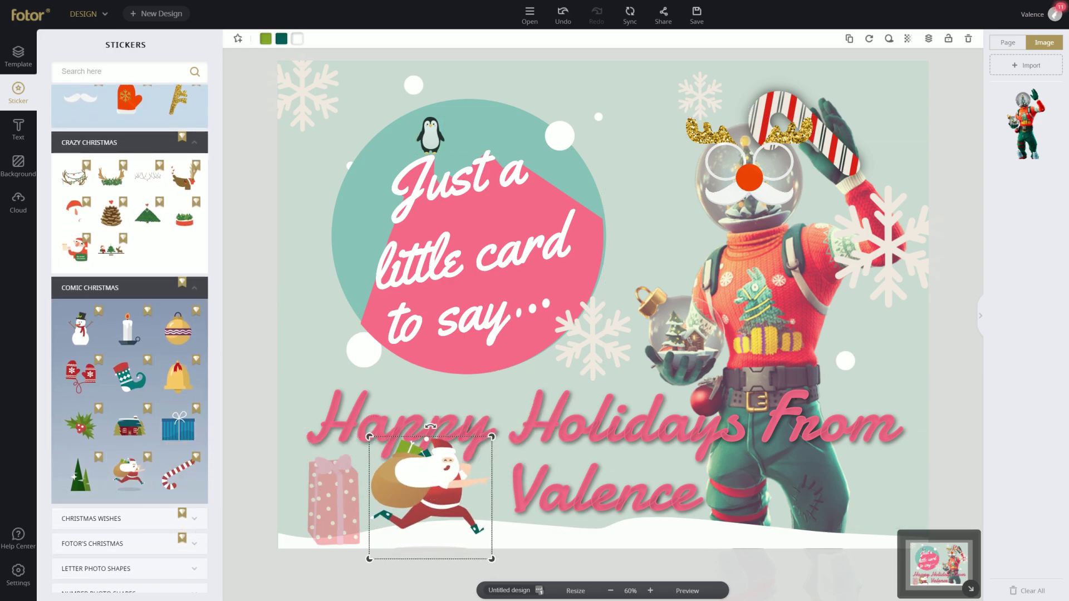
left_click_drag(492, 436, 454, 474)
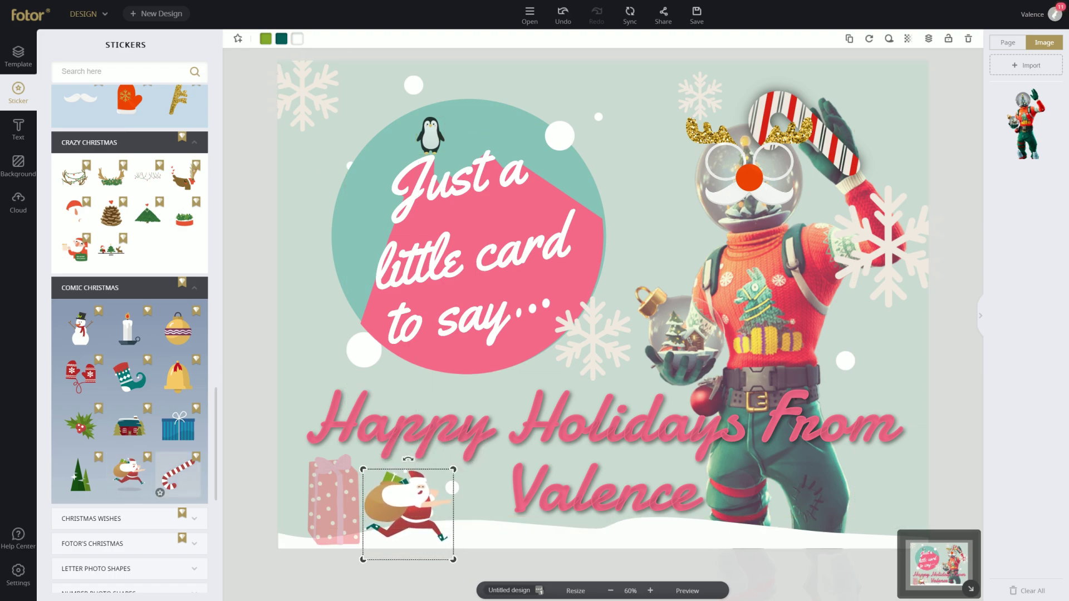
Step: Try the green Merry Christmas badge from Christmas Wishes enlarged over the greeting circle, and delete it
scroll(129, 306, "down", 3)
left_click(123, 388)
scroll(111, 445, "down", 1)
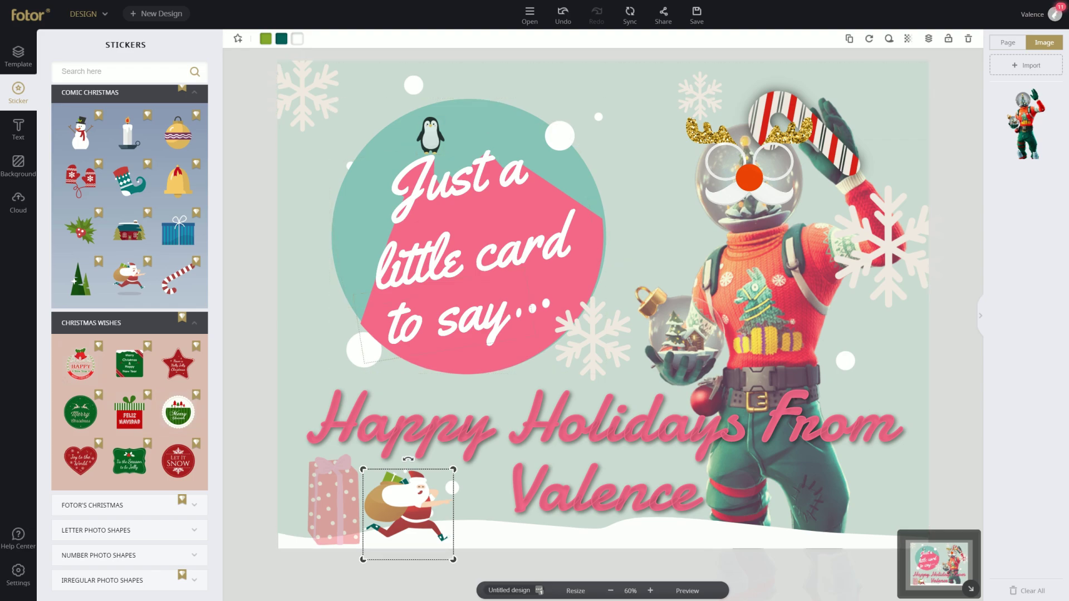
left_click(81, 412)
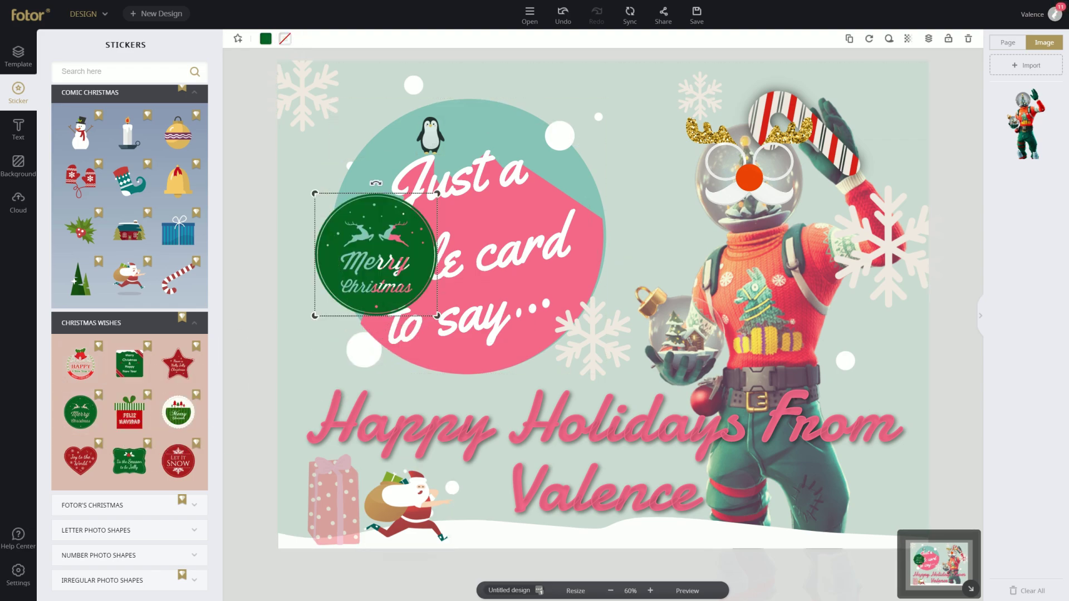
left_click_drag(437, 194, 465, 245)
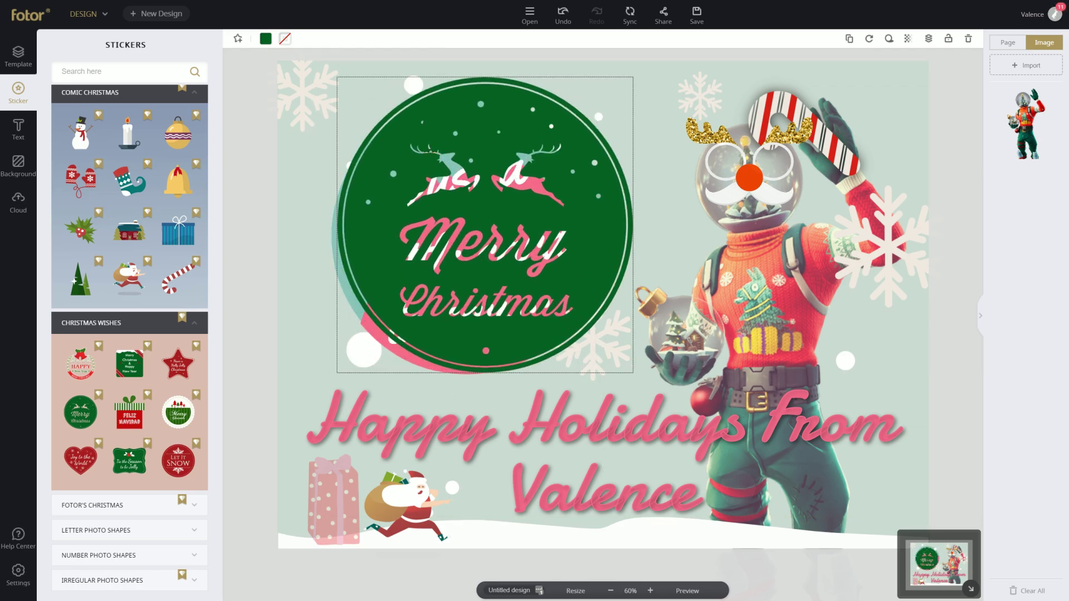
left_click_drag(593, 116, 536, 174)
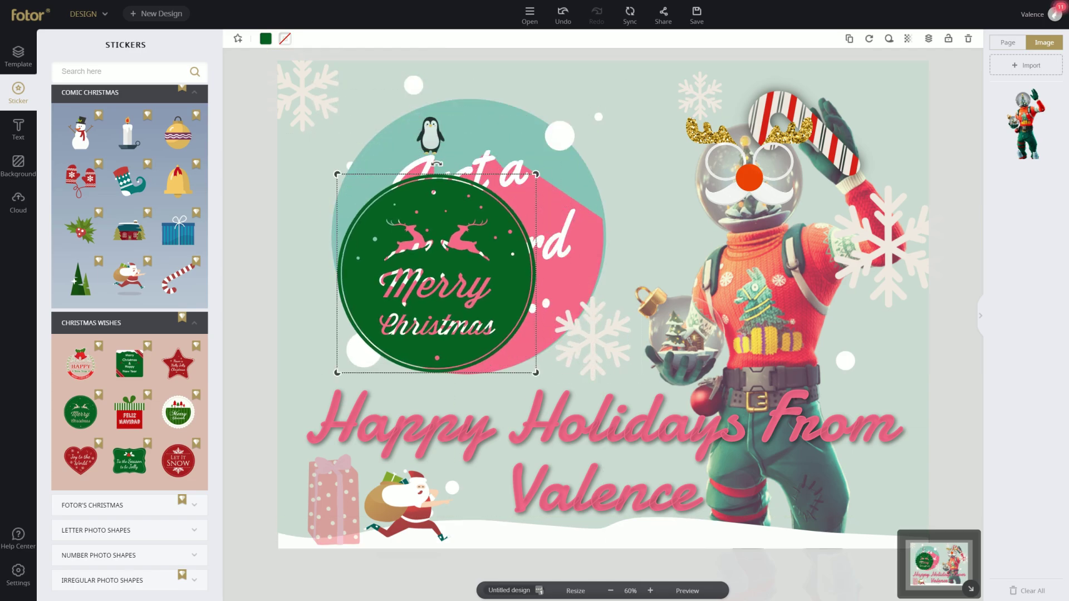
key("Delete")
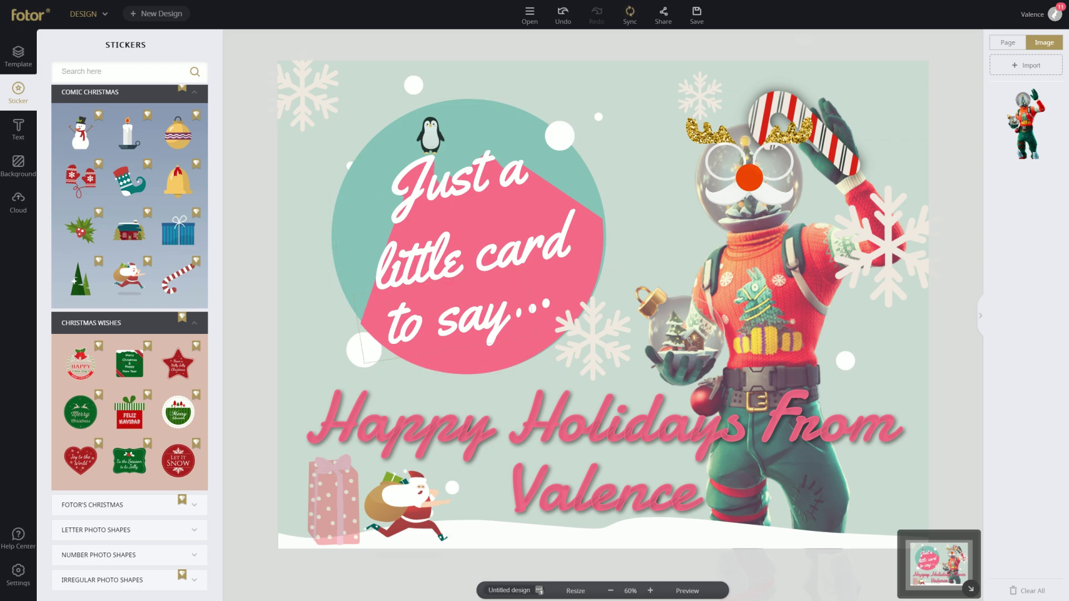
Step: Look through the Fotor's Christmas, Letter Photo Shapes, Dazzle Effect and Golden Frames sticker categories
scroll(129, 337, "down", 3)
left_click(129, 309)
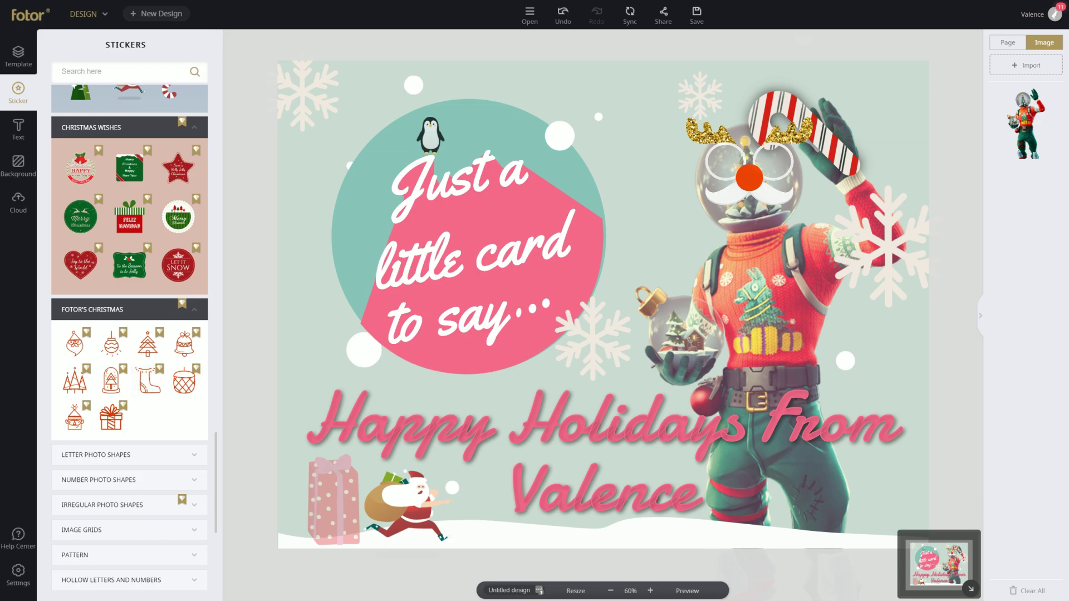
scroll(129, 334, "down", 4)
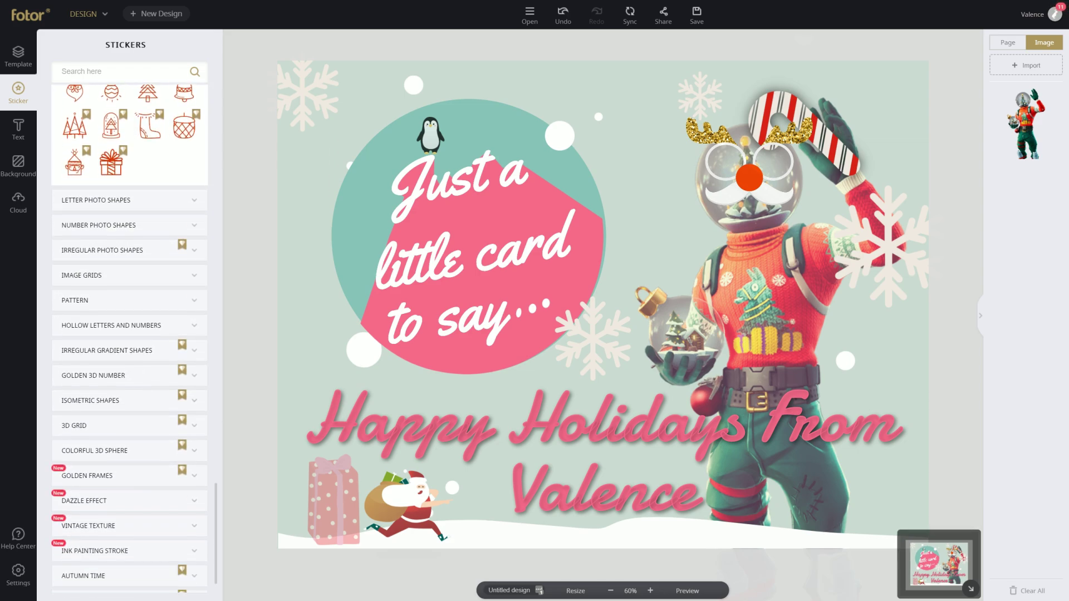
left_click(112, 195)
scroll(130, 390, "down", 12)
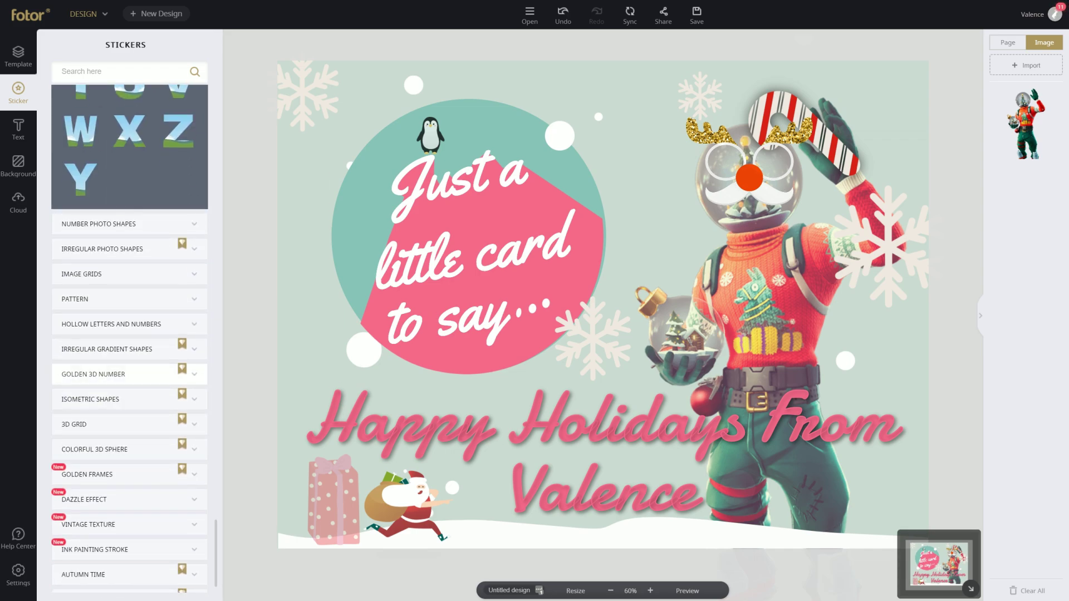
scroll(129, 497, "down", 1)
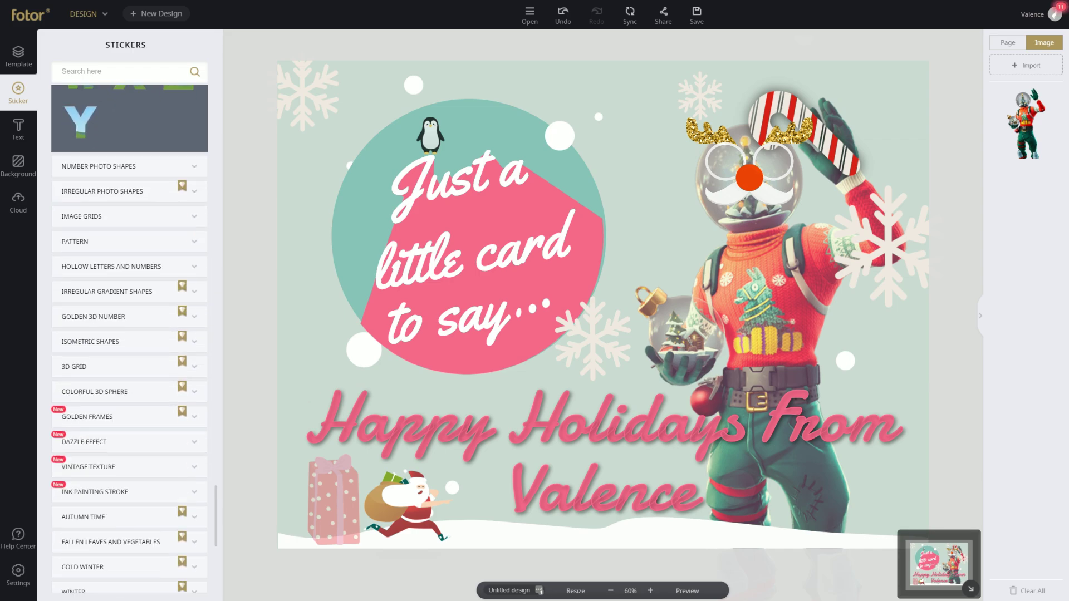
left_click(111, 444)
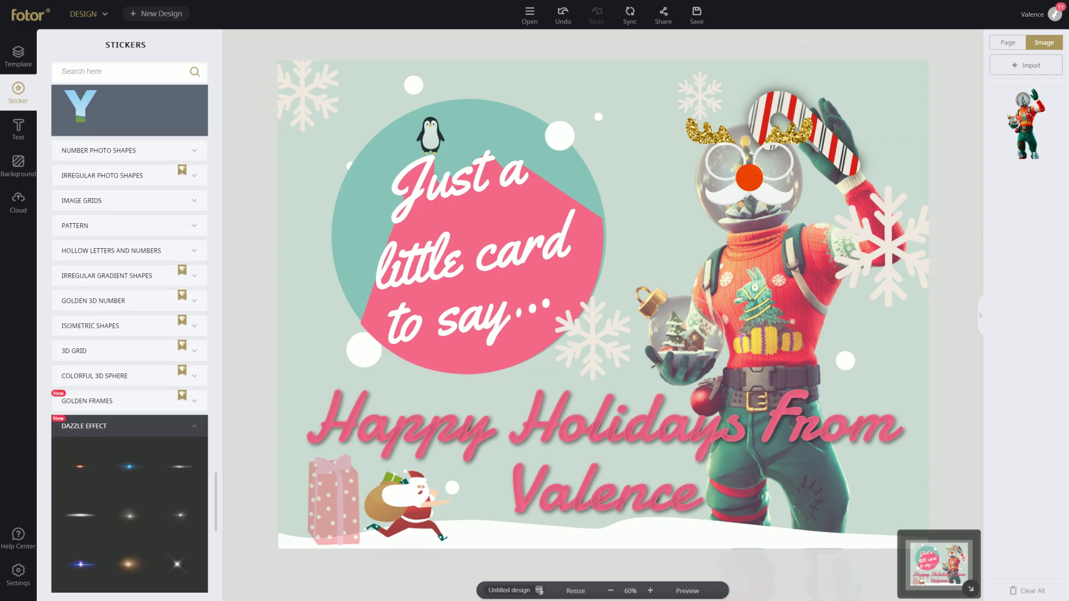
scroll(129, 423, "down", 2)
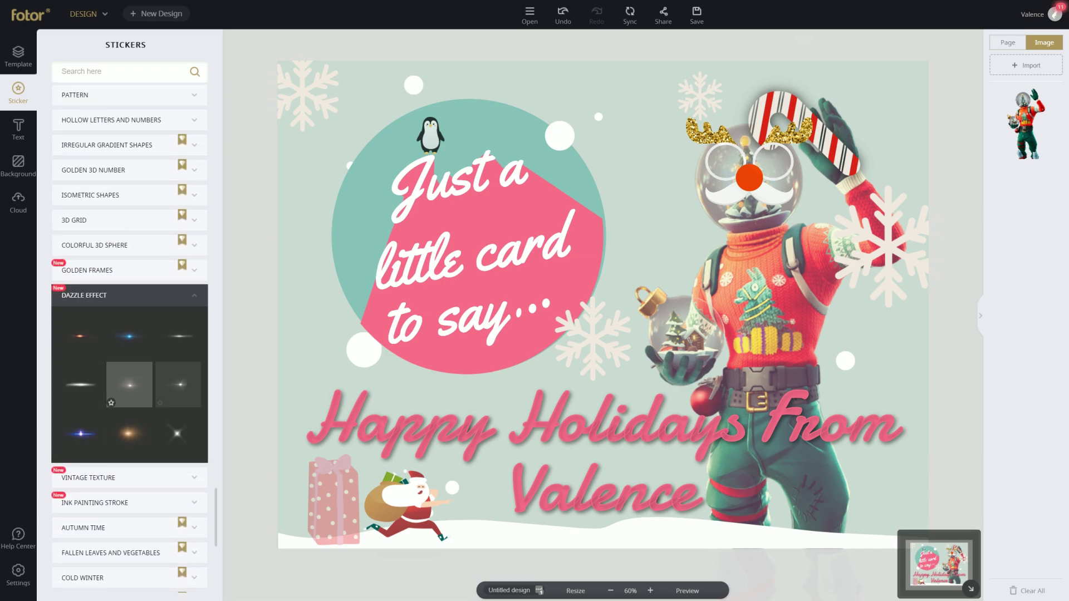
left_click(112, 270)
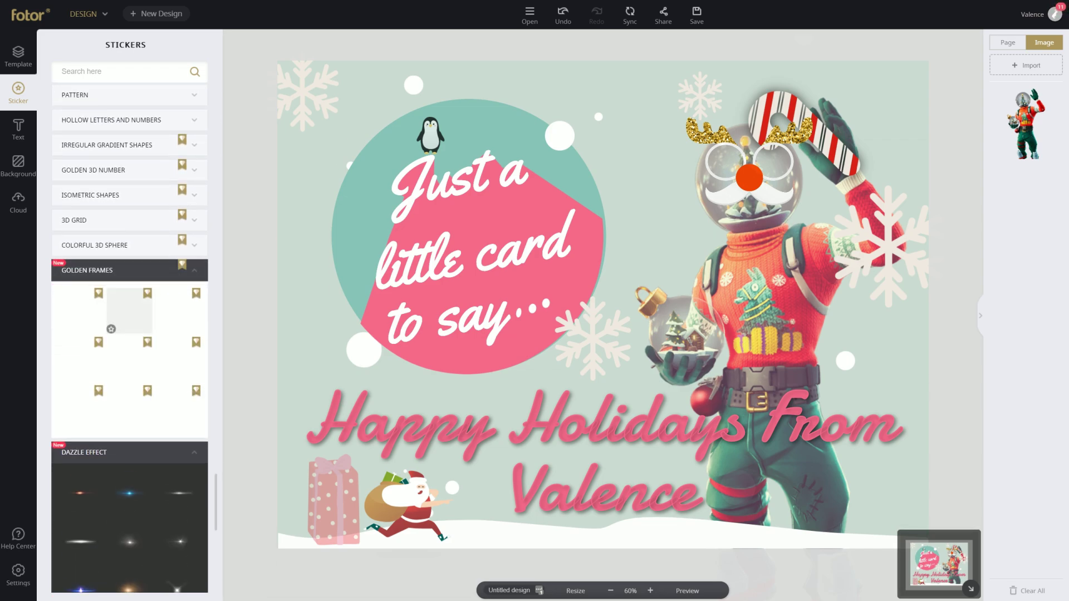
scroll(129, 334, "down", 5)
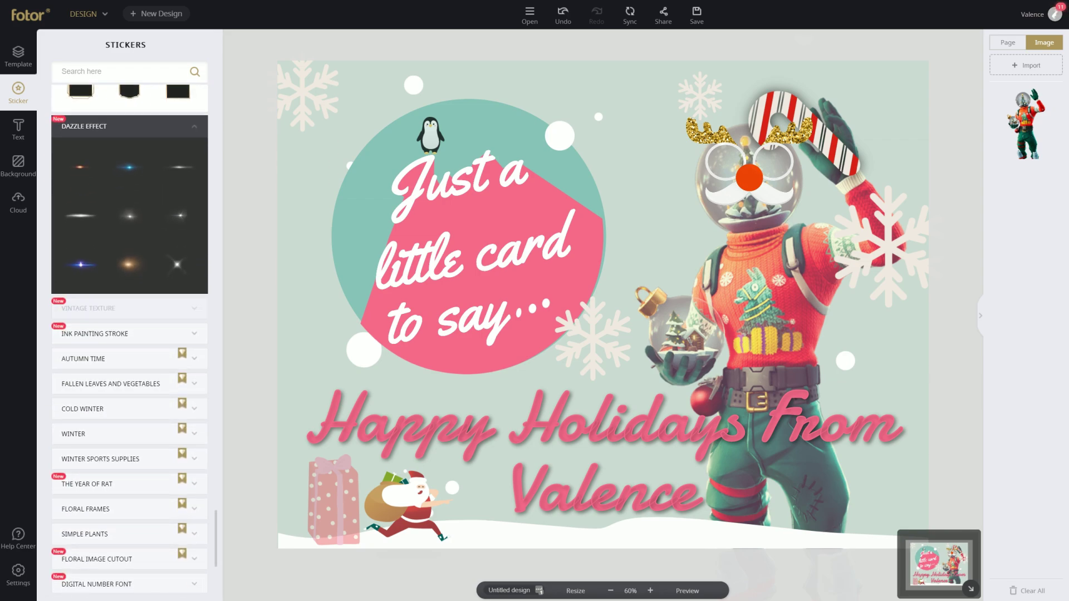
Step: Add a distressed Vintage Texture overlay and stretch its edges to cover the whole card
left_click(111, 308)
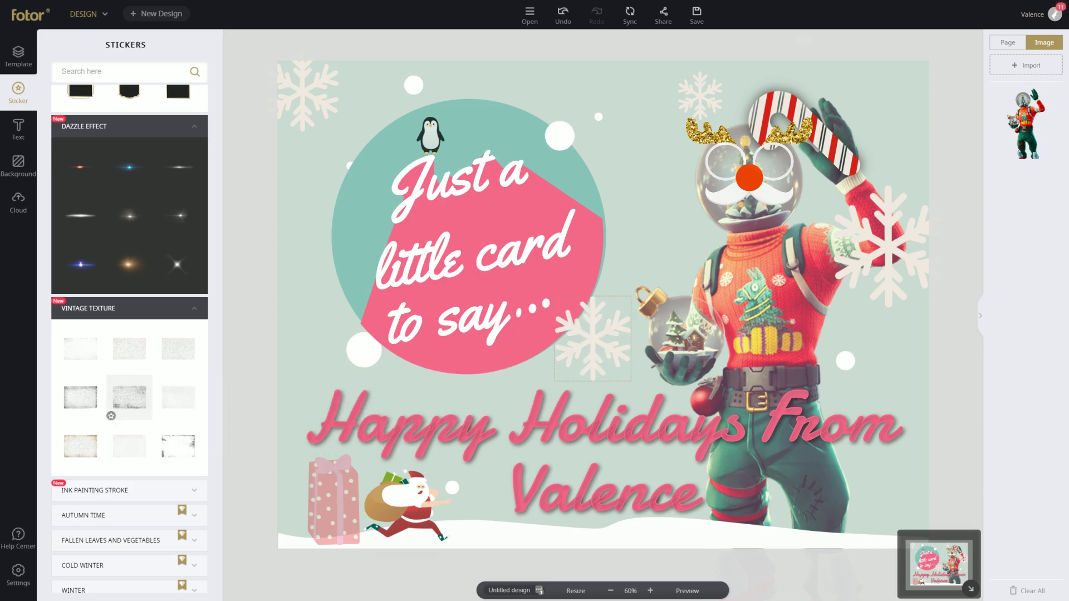
left_click_drag(565, 318, 359, 115)
left_click_drag(442, 169, 984, 535)
left_click_drag(632, 298, 598, 300)
key("Down")
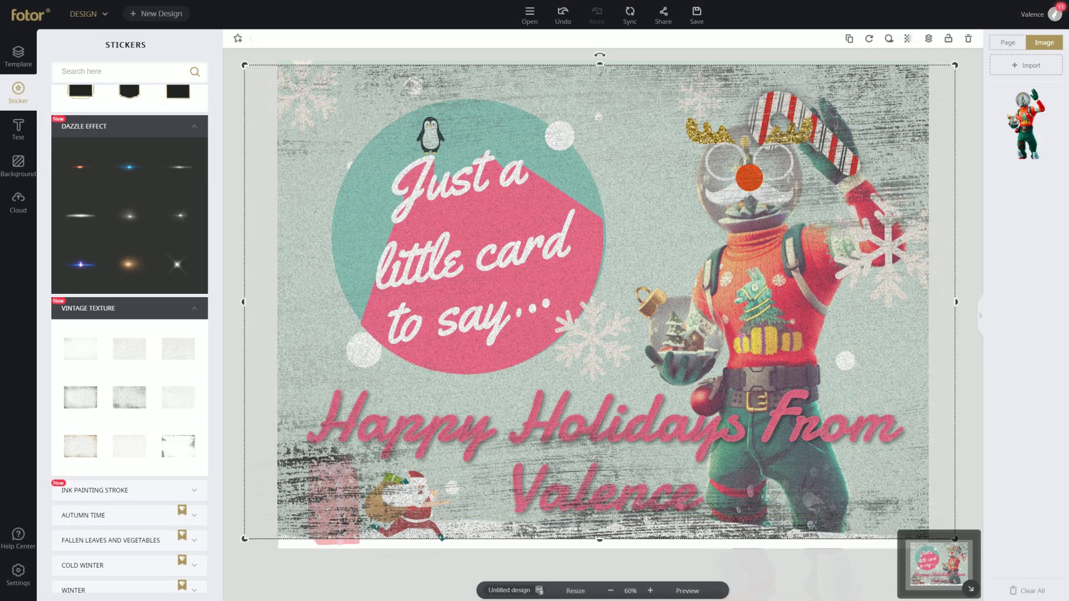
left_click_drag(600, 539, 599, 552)
left_click_drag(600, 65, 600, 62)
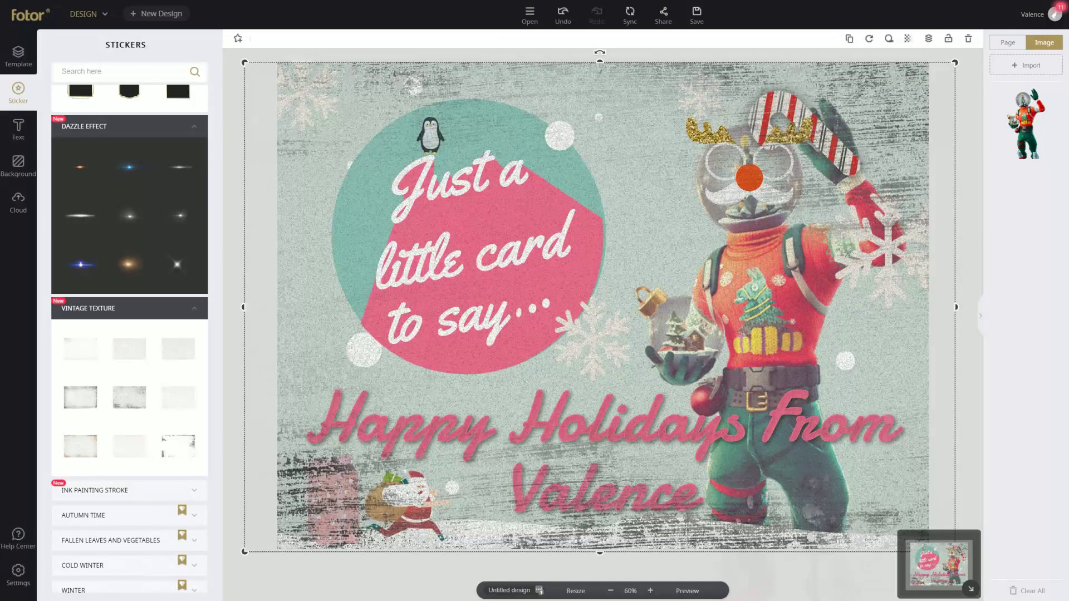
left_click_drag(957, 307, 929, 306)
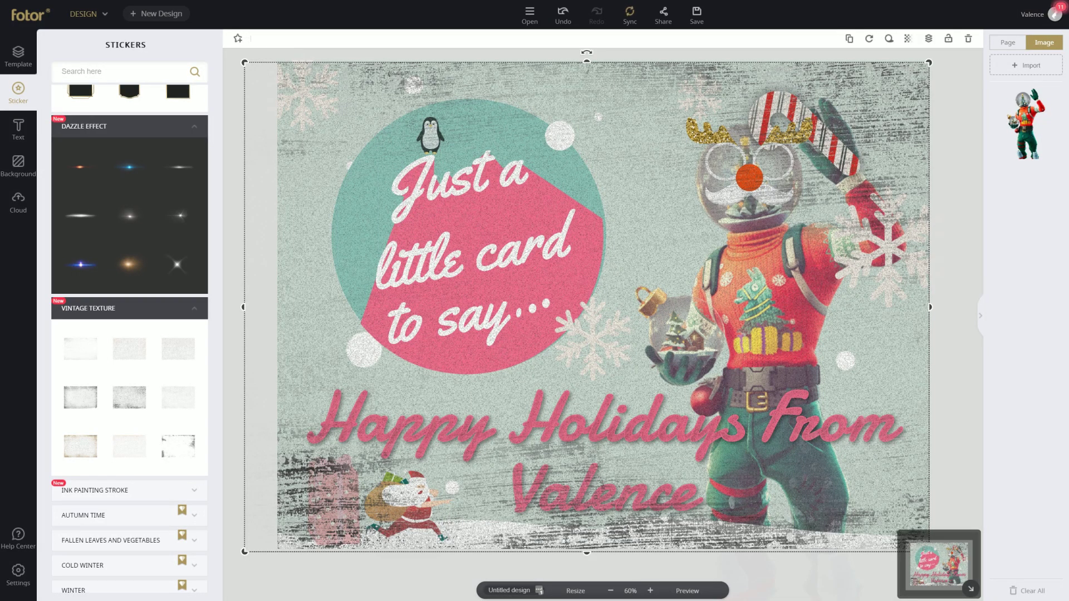
left_click_drag(244, 307, 277, 306)
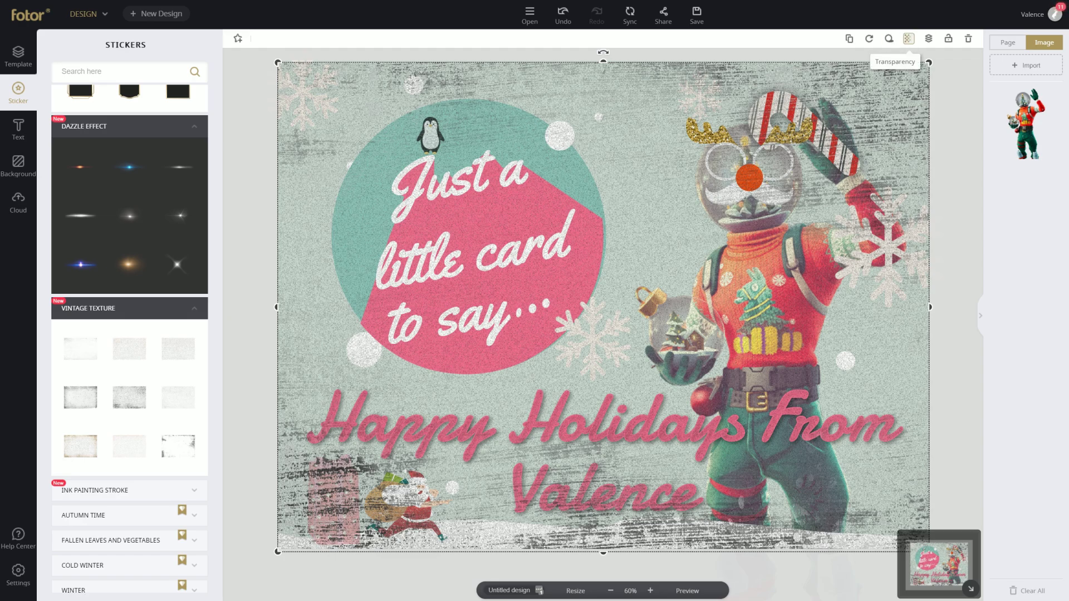
Step: Set the texture overlay's Transparency to 59% and deselect it
left_click(908, 38)
left_click_drag(912, 88, 873, 88)
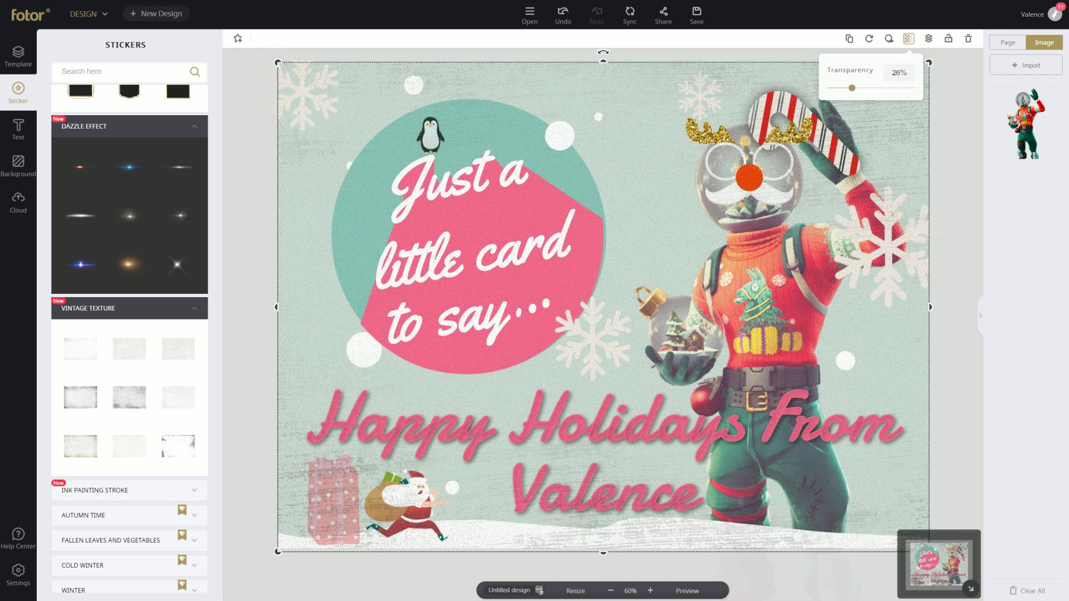
left_click_drag(879, 88, 887, 88)
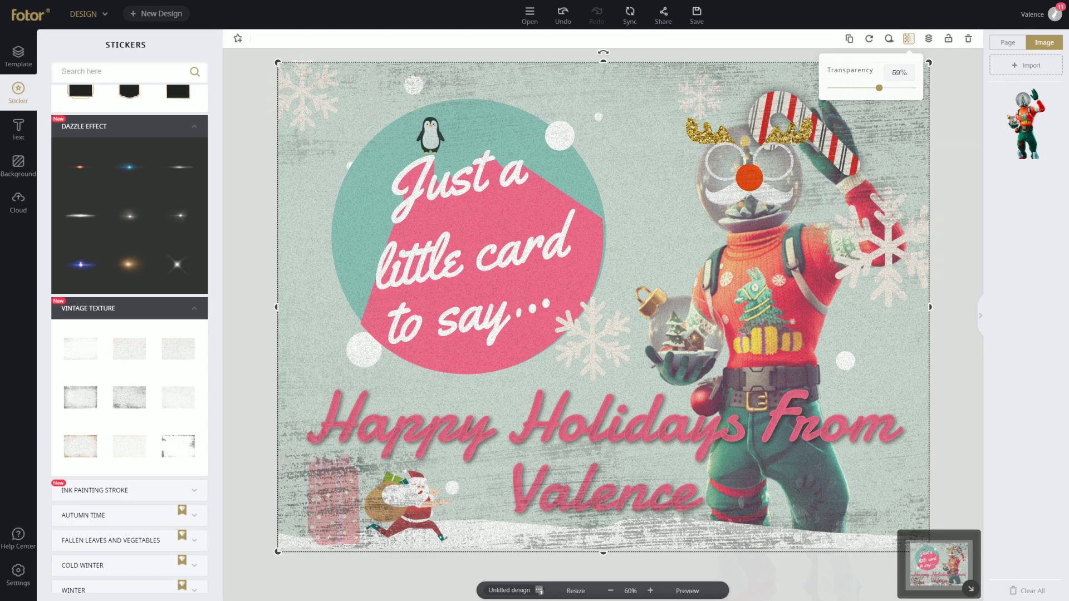
left_click(950, 112)
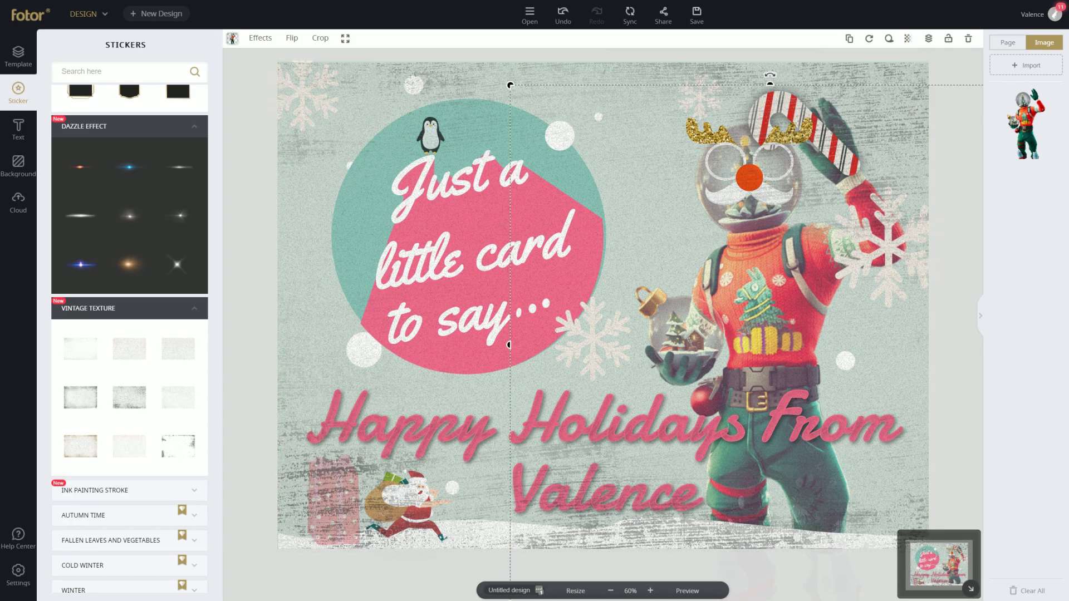
key("Escape")
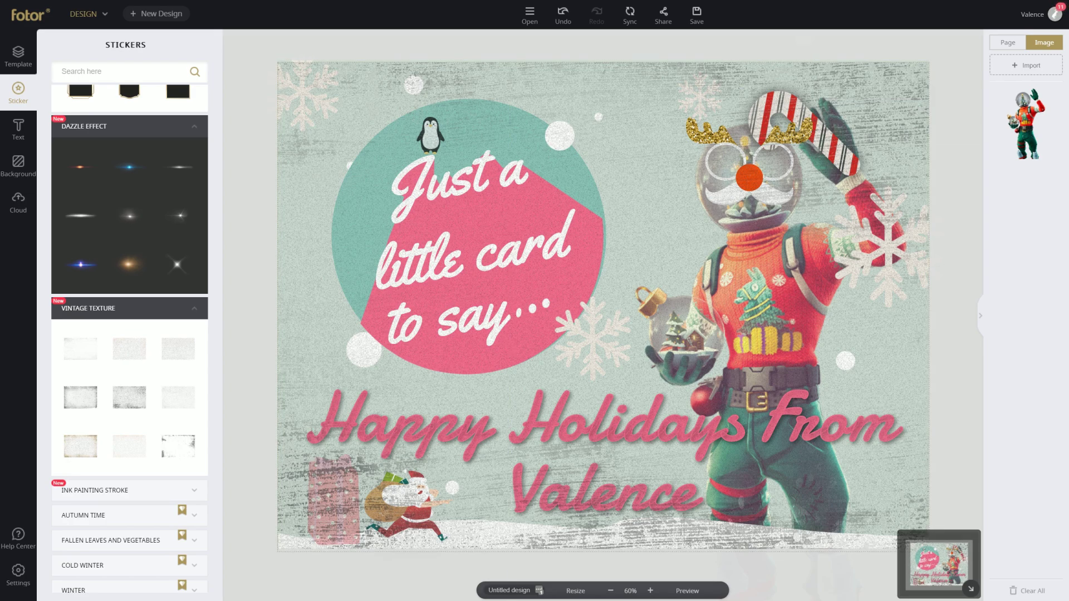
scroll(129, 338, "down", 4)
scroll(129, 338, "up", 8)
scroll(129, 334, "up", 5)
Step: Add a body text reading "USE CODE VALENCE IN THE ITEM SHOP!" and select all of its text
left_click(18, 129)
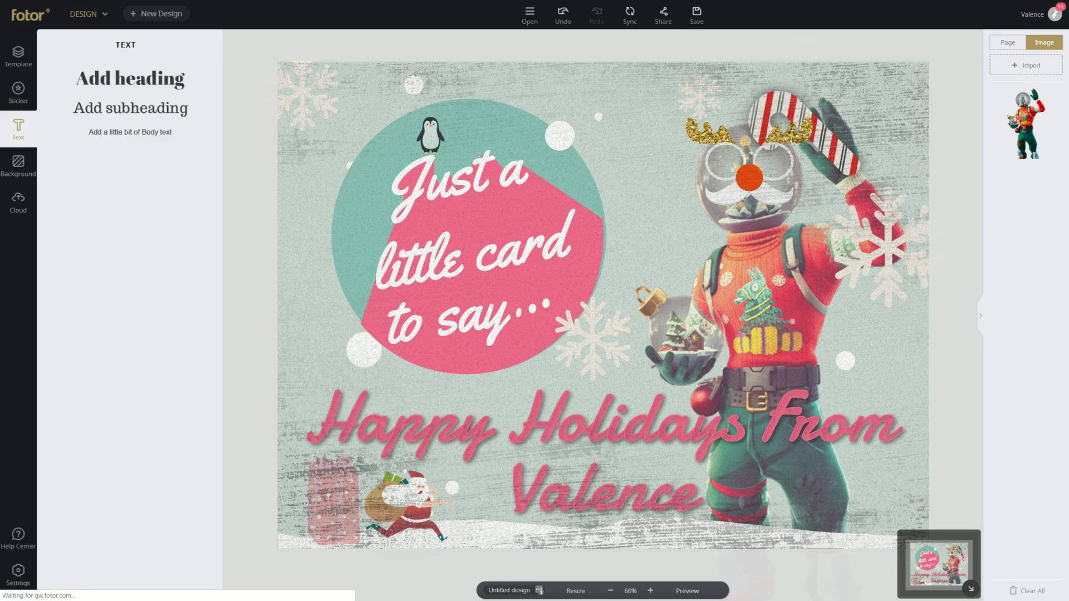
left_click(130, 132)
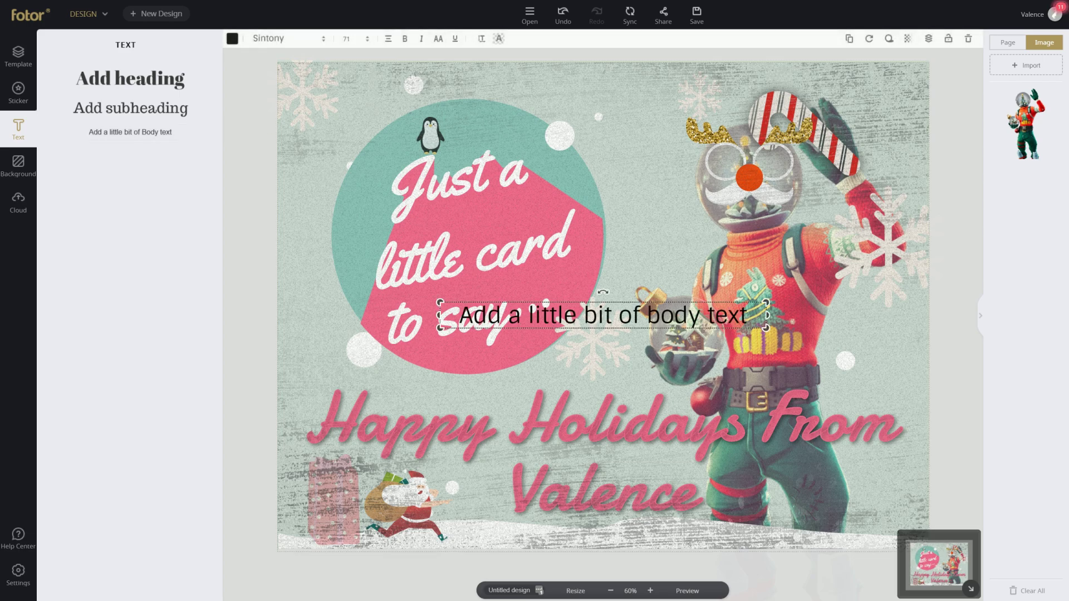
left_click(603, 315)
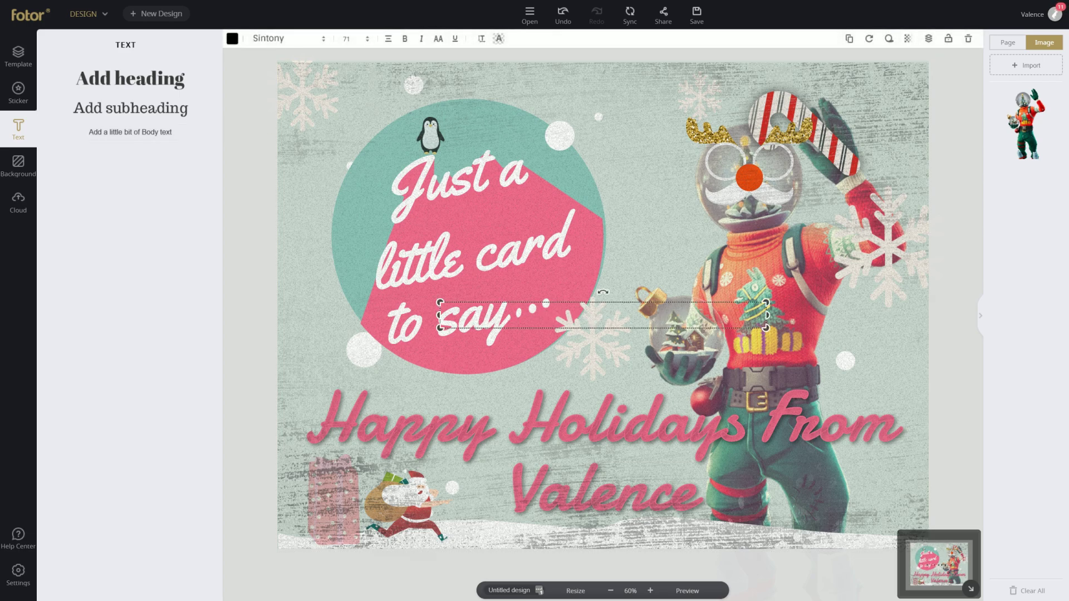
type("USE CODE VALENCE IN THE ITEM SHOP!")
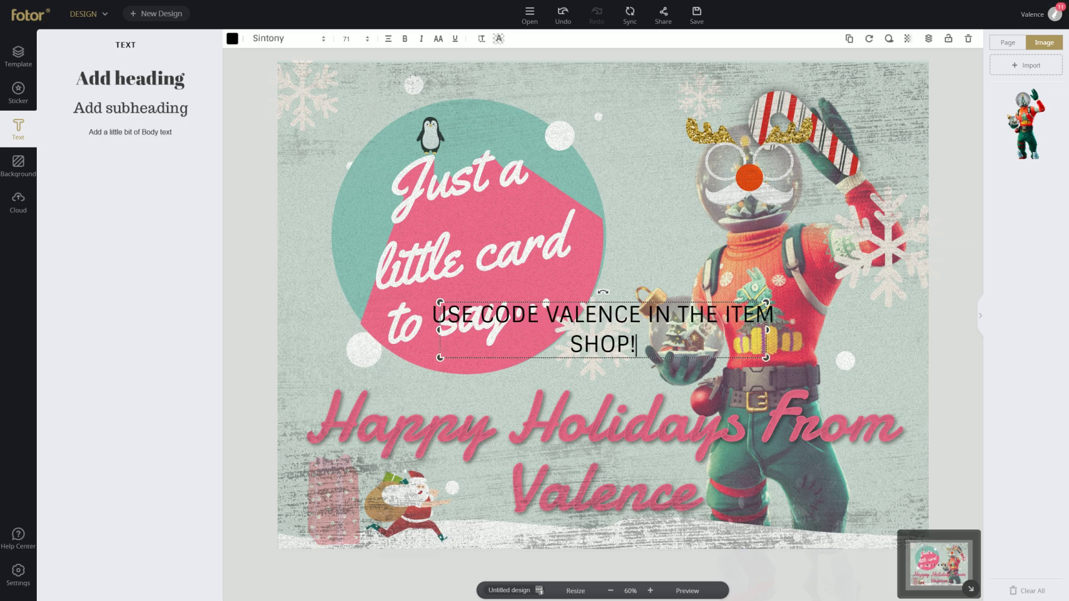
key("ctrl+a")
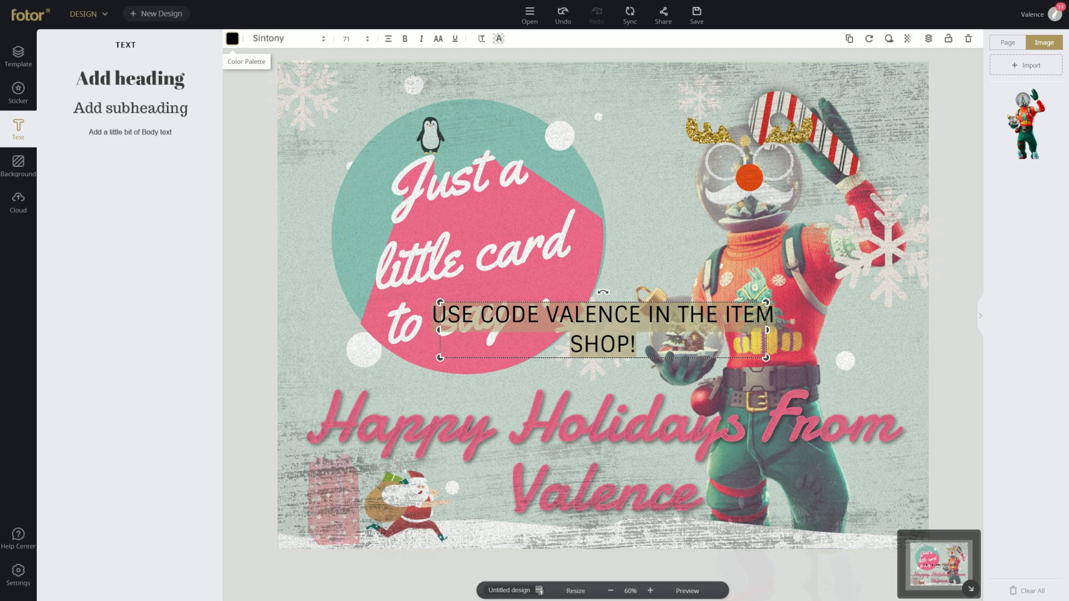
Step: Colour the promotional body text white and set its font size to 18
left_click(232, 38)
left_click(290, 200)
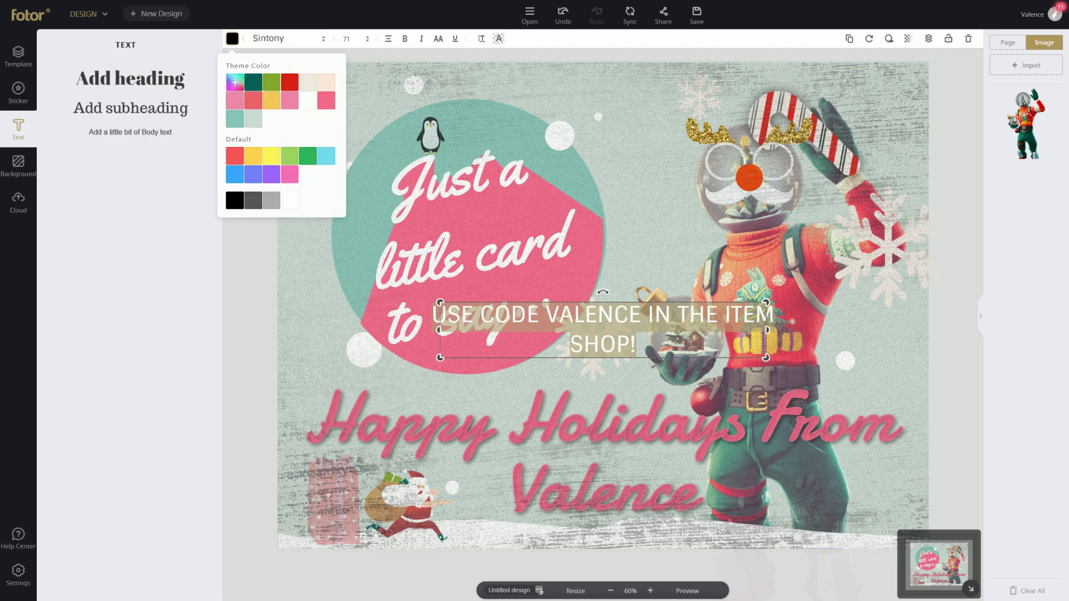
left_click(654, 315)
left_click(354, 38)
left_click(350, 140)
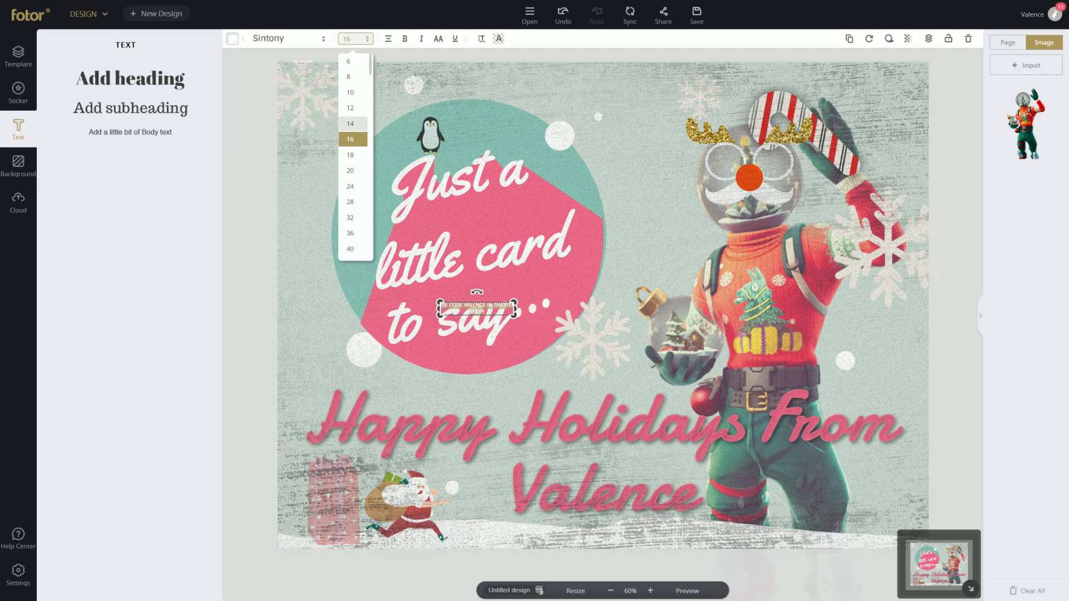
left_click(350, 154)
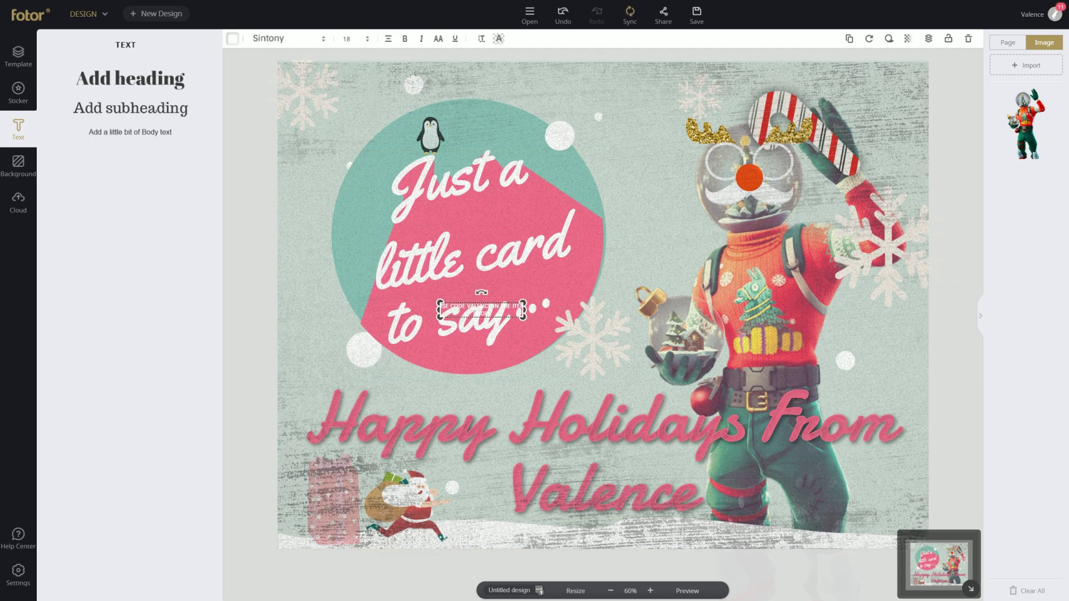
Step: Move the promotional text into the card's upper-right corner and clear the selection
left_click_drag(482, 310, 880, 71)
left_click(824, 78)
left_click(955, 111)
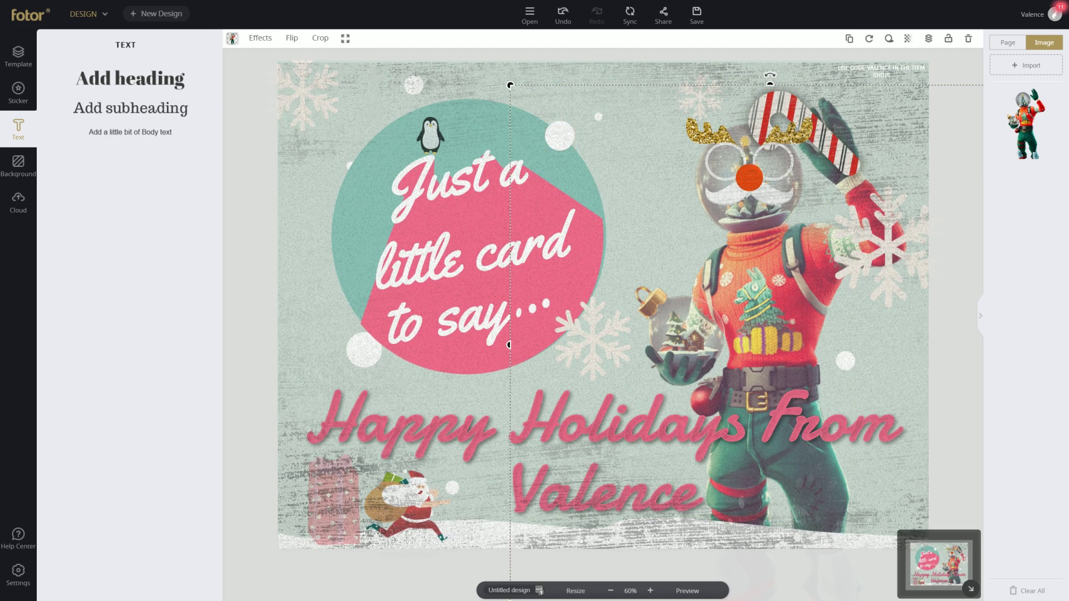
left_click(824, 78)
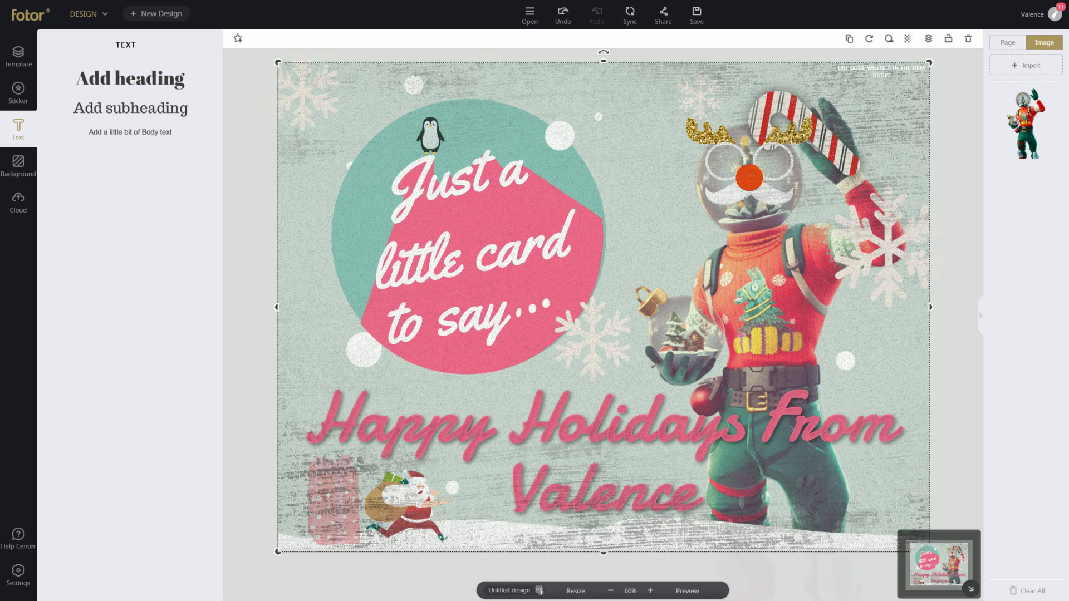
key("Escape")
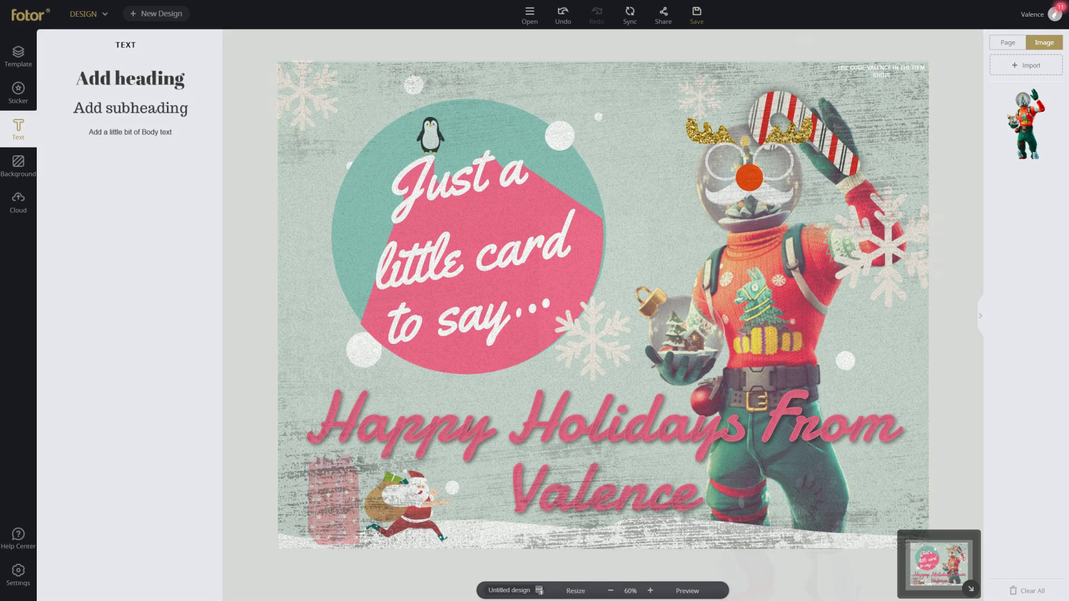
Step: Start saving the card, name the file "Valence Christmas Card" and make it public on the portfolio
left_click(697, 15)
left_click_drag(625, 206, 545, 202)
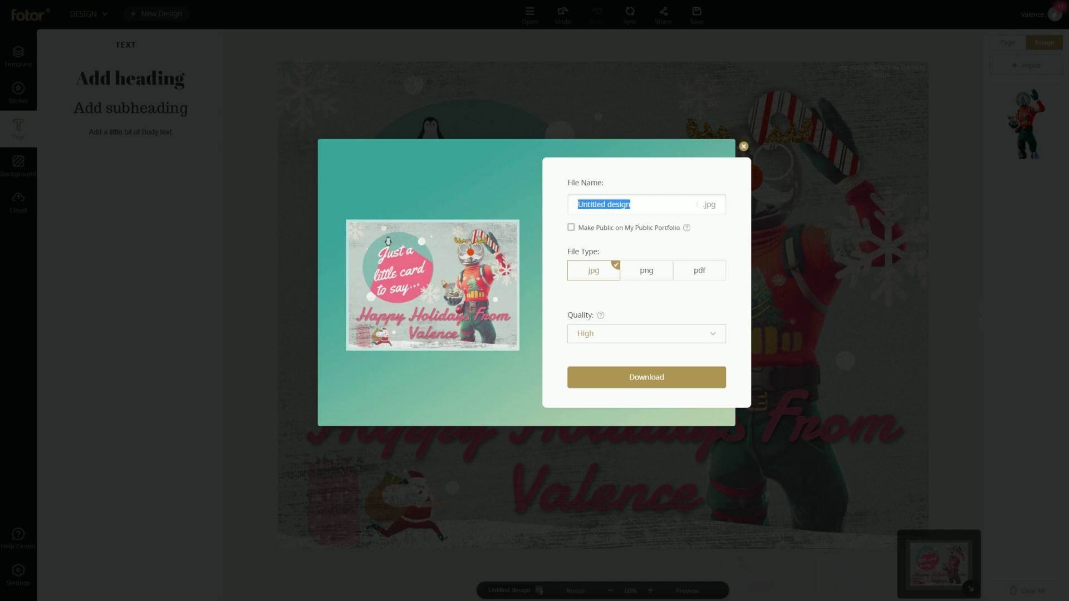
type("Valence Christmas Card")
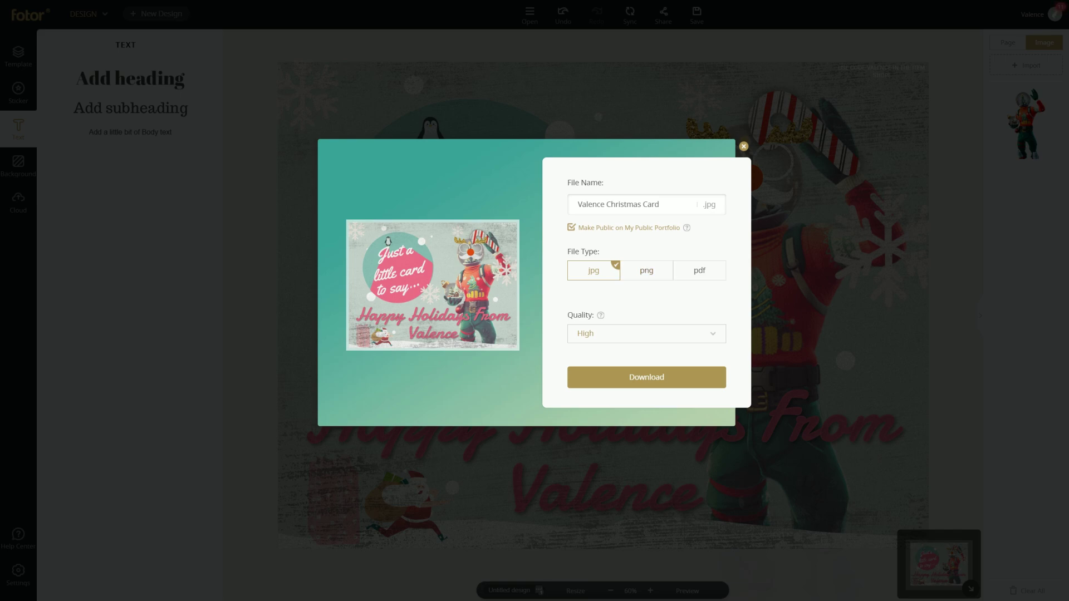
Step: Download the card as a jpg at High quality and dismiss the browser's download bar
left_click(647, 271)
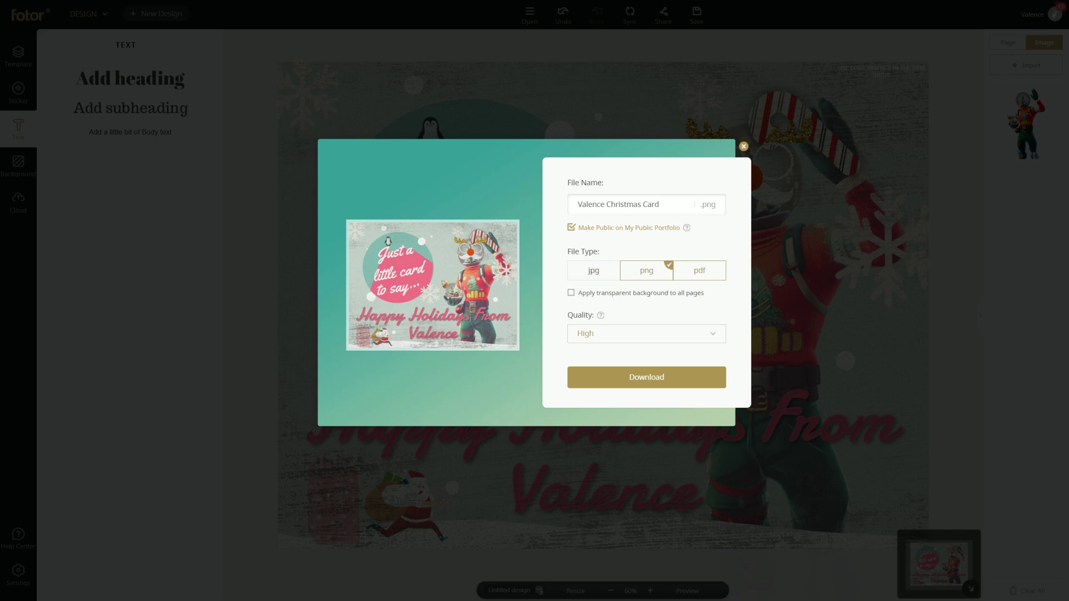
left_click(700, 271)
left_click(593, 270)
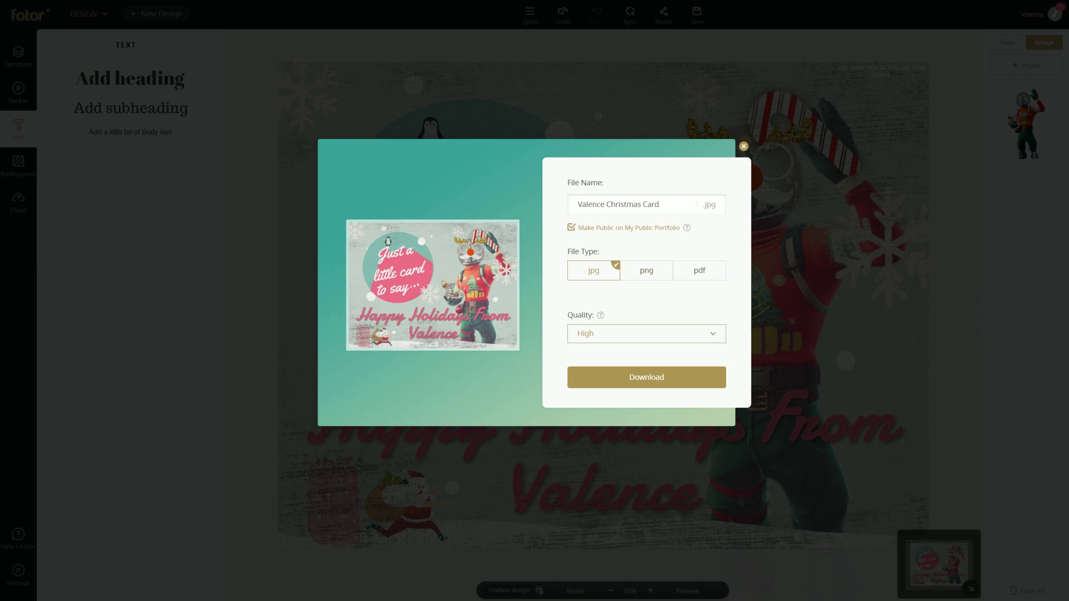
left_click(646, 333)
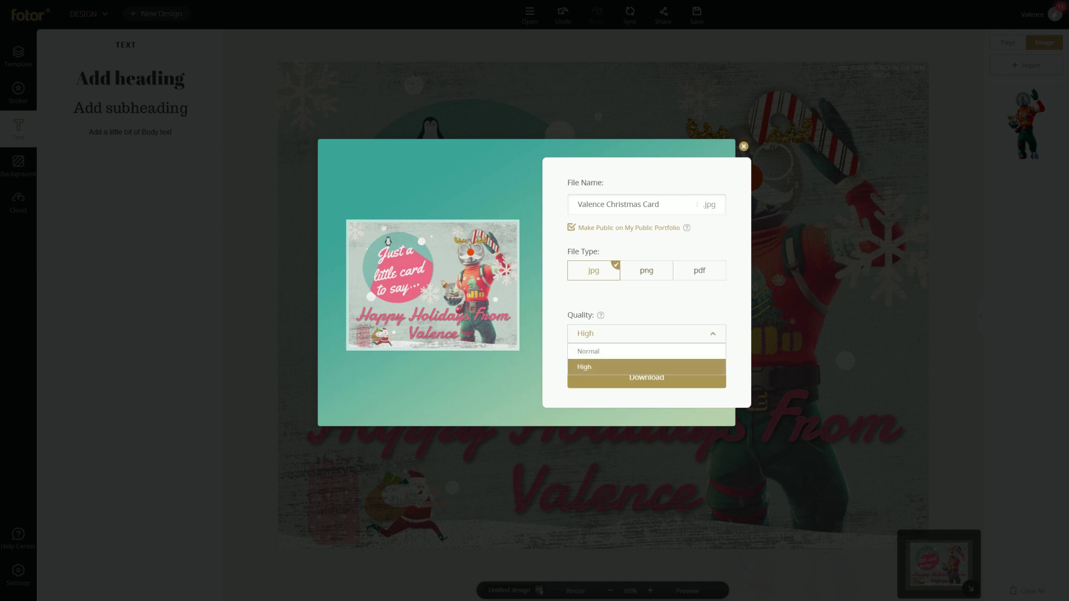
left_click(646, 367)
left_click(647, 377)
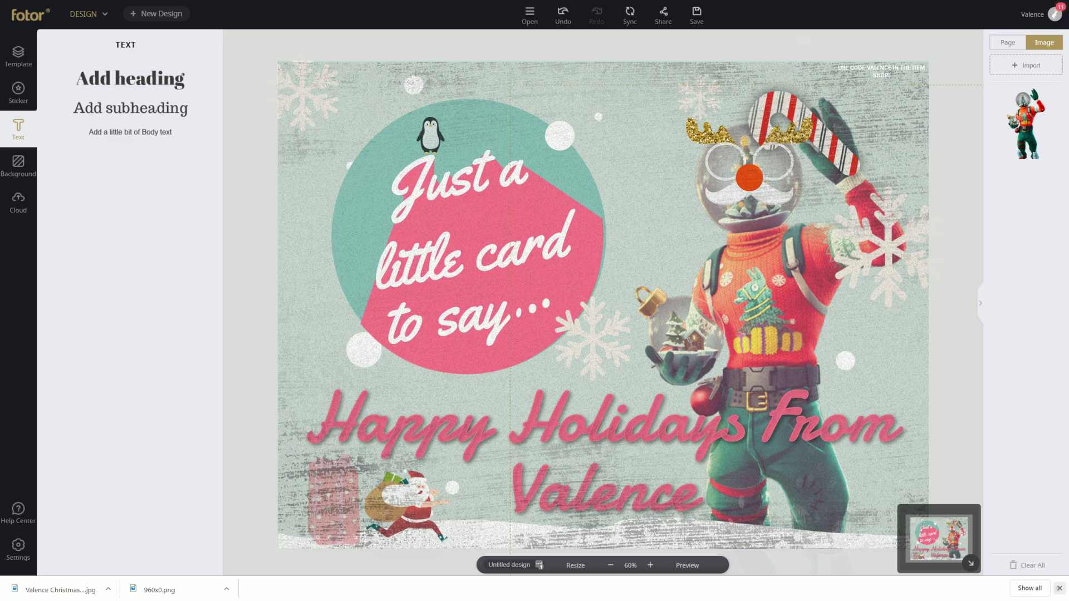
left_click(1059, 588)
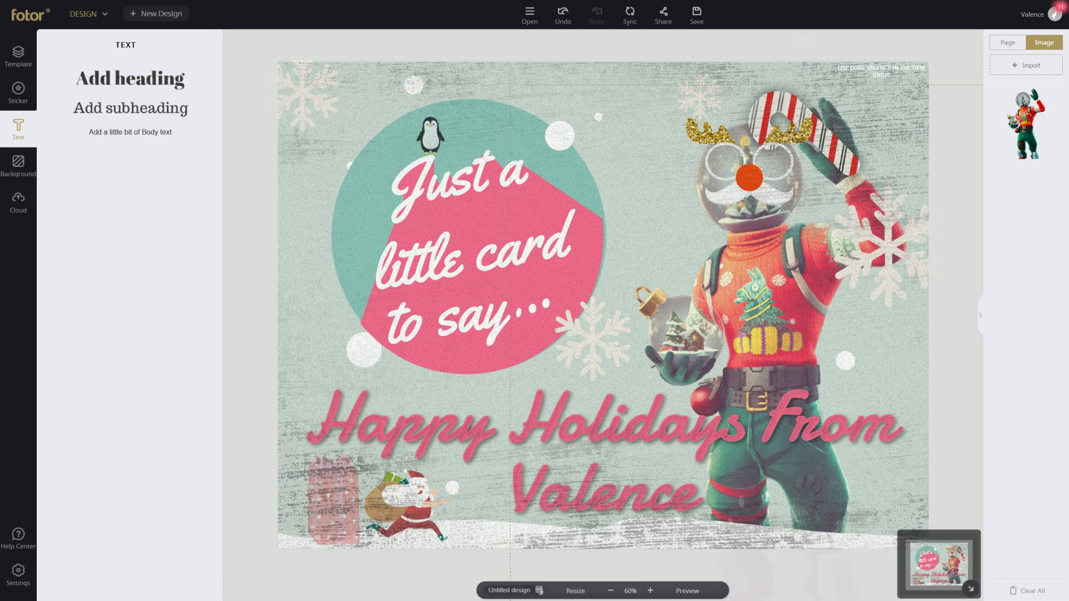